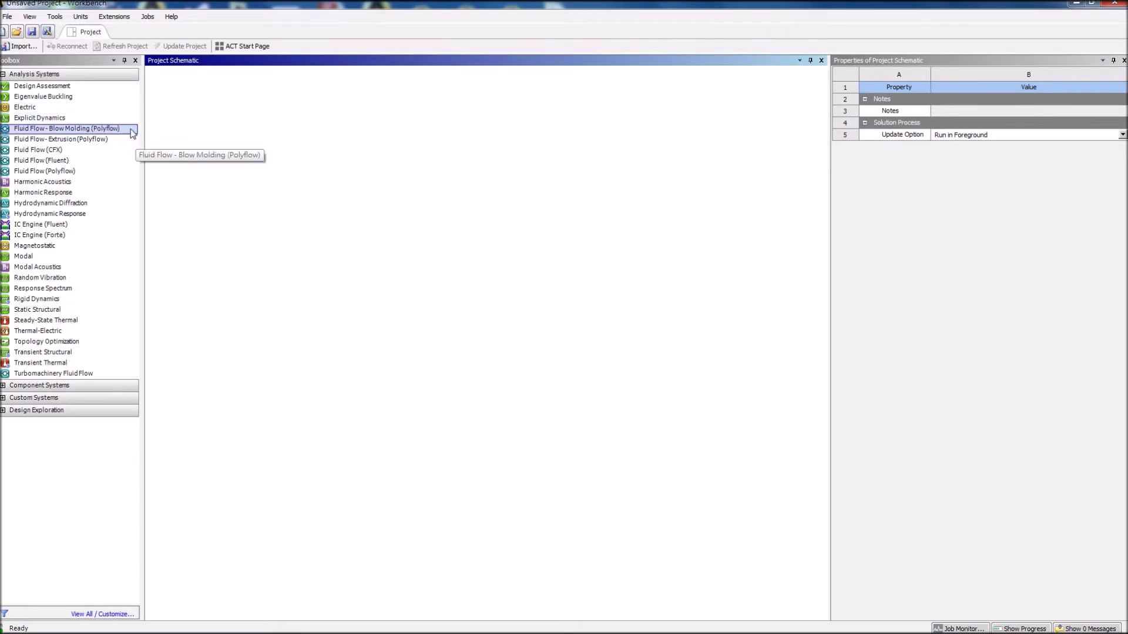
Add an Explicit Dynamics system and open its Engineering Data, which lists Structural Steel.
double_click(94, 118)
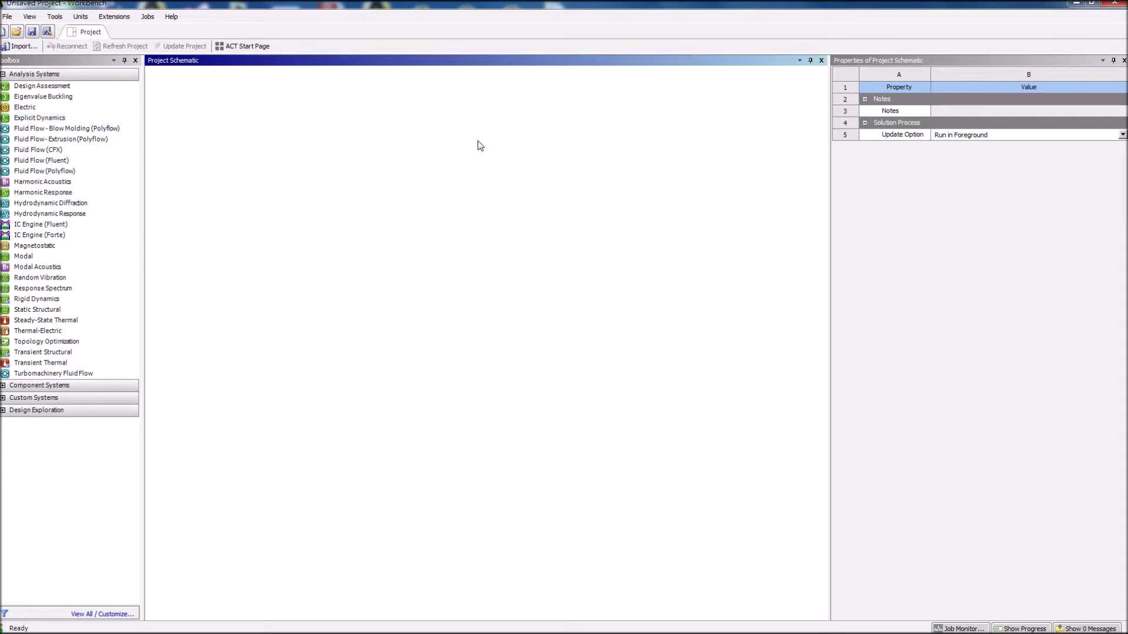
click(241, 120)
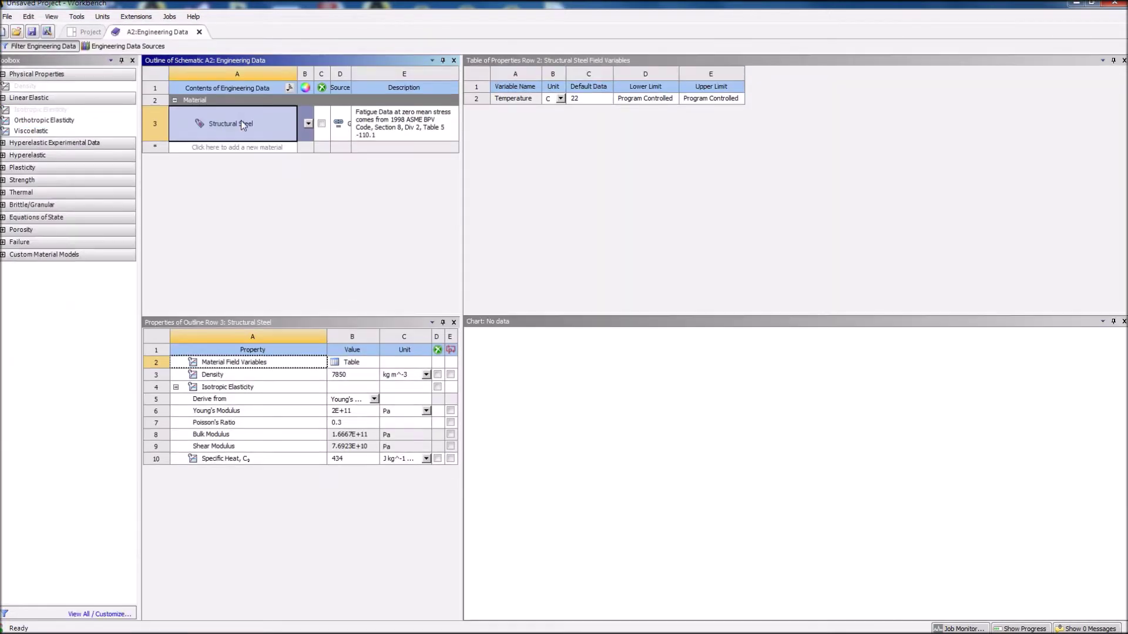
Add Aluminum Alloy NL from the General Non-linear Materials library to Engineering Data.
click(149, 48)
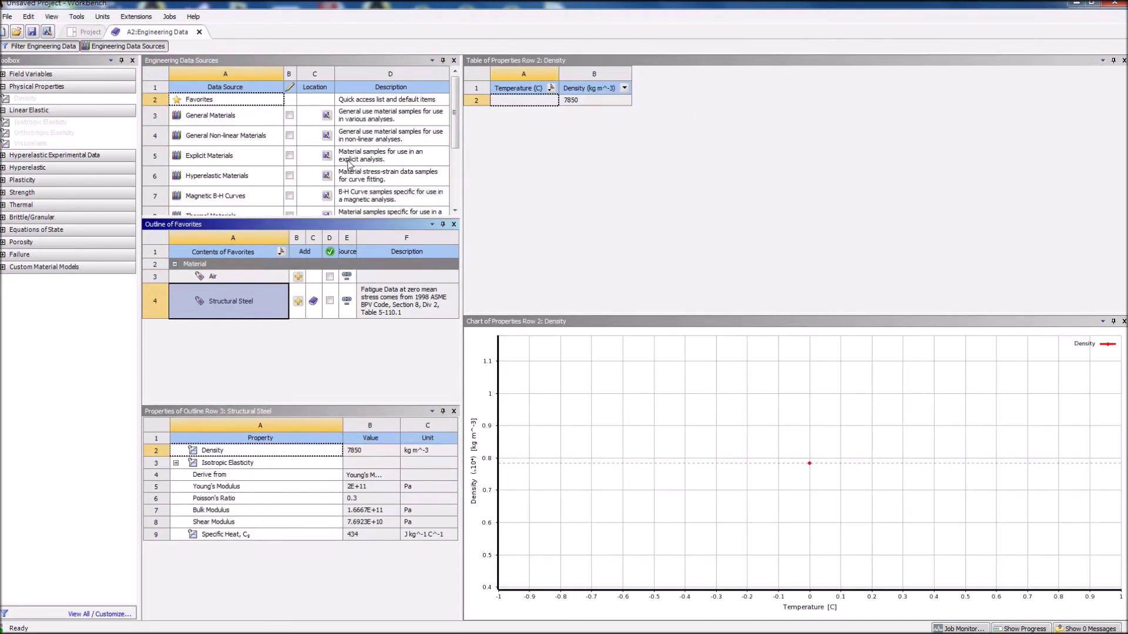
click(254, 141)
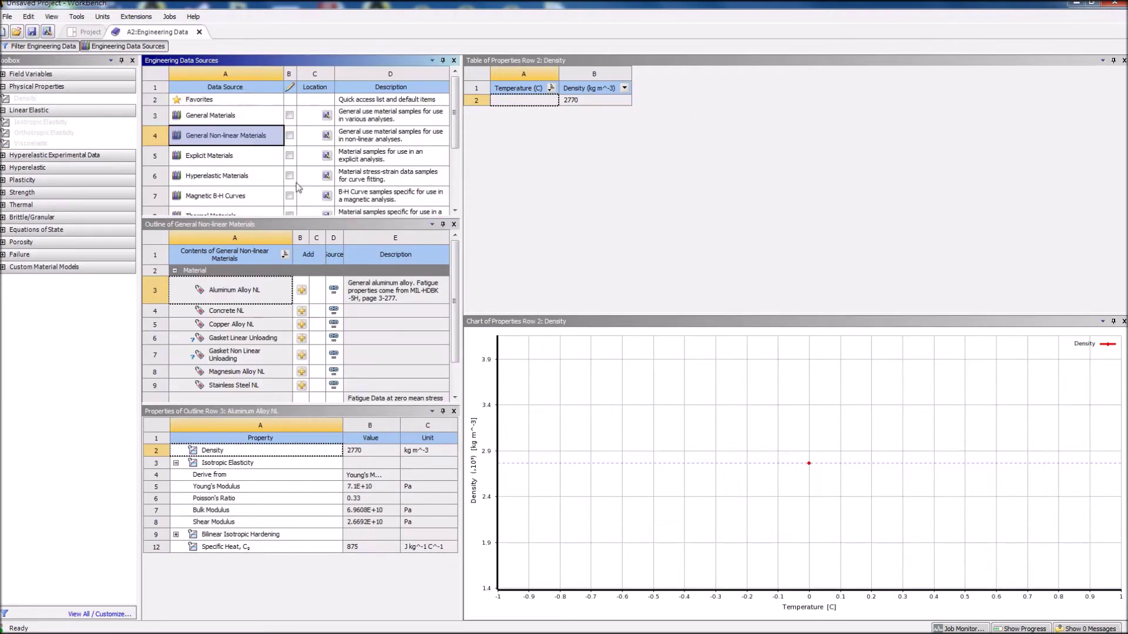
click(304, 292)
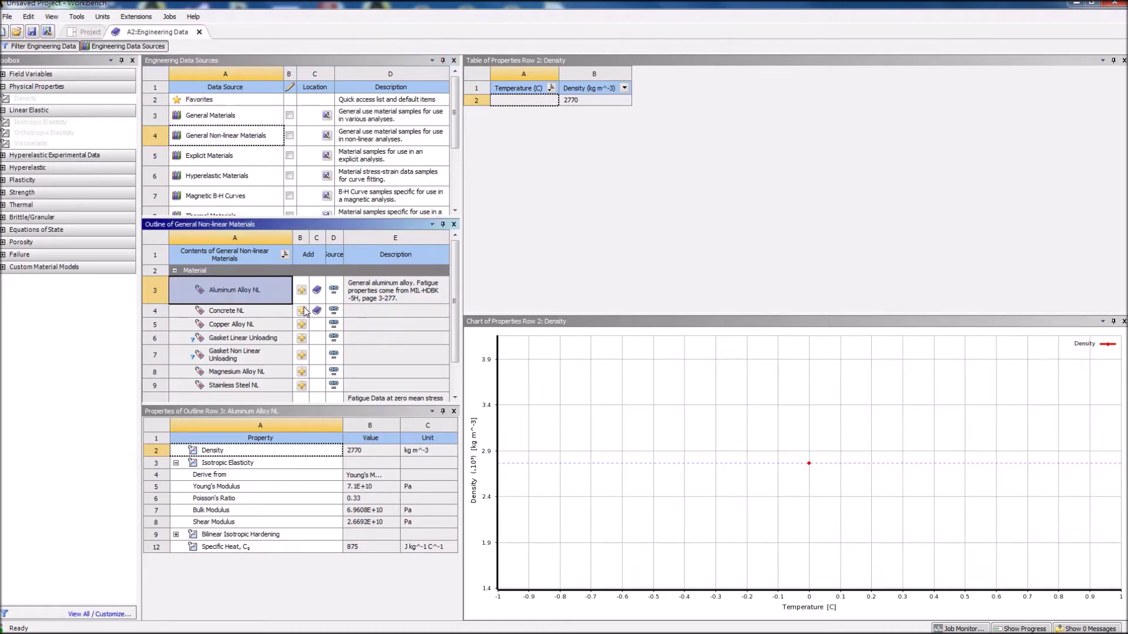
Back on the project schematic, start a new DesignModeler geometry from the Geometry cell.
click(88, 31)
click(218, 133)
right_click(221, 134)
click(259, 147)
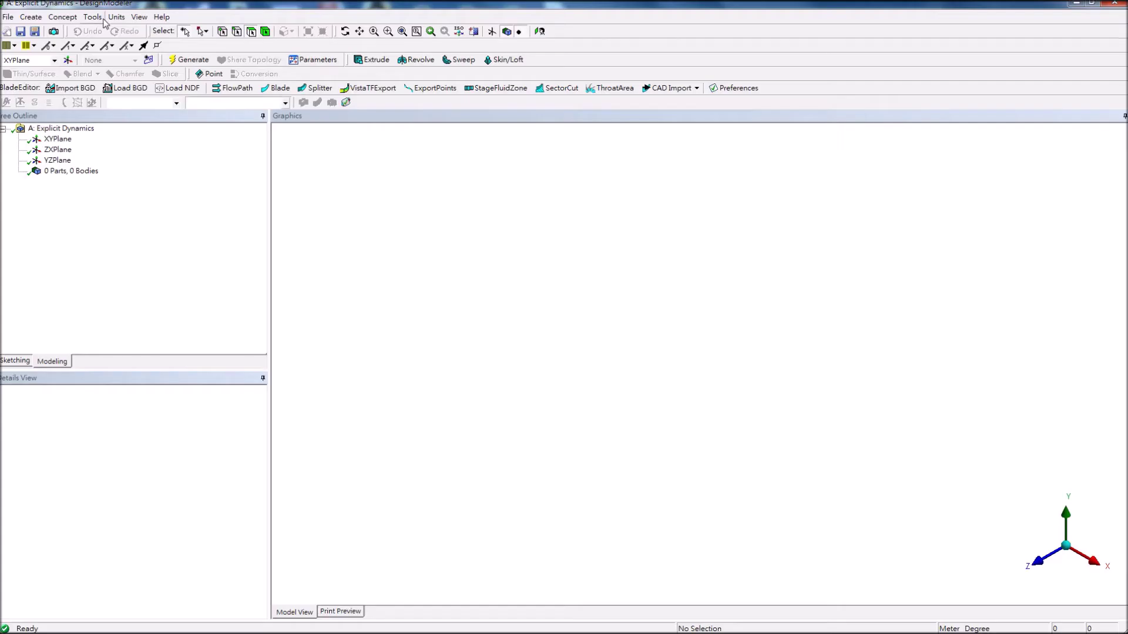
Open the menu bar of the empty DesignModeler model to find the unit settings.
click(92, 16)
Set units to millimetres, look straight at the XYPlane, and start a polyline sketch.
mouse_move(117, 16)
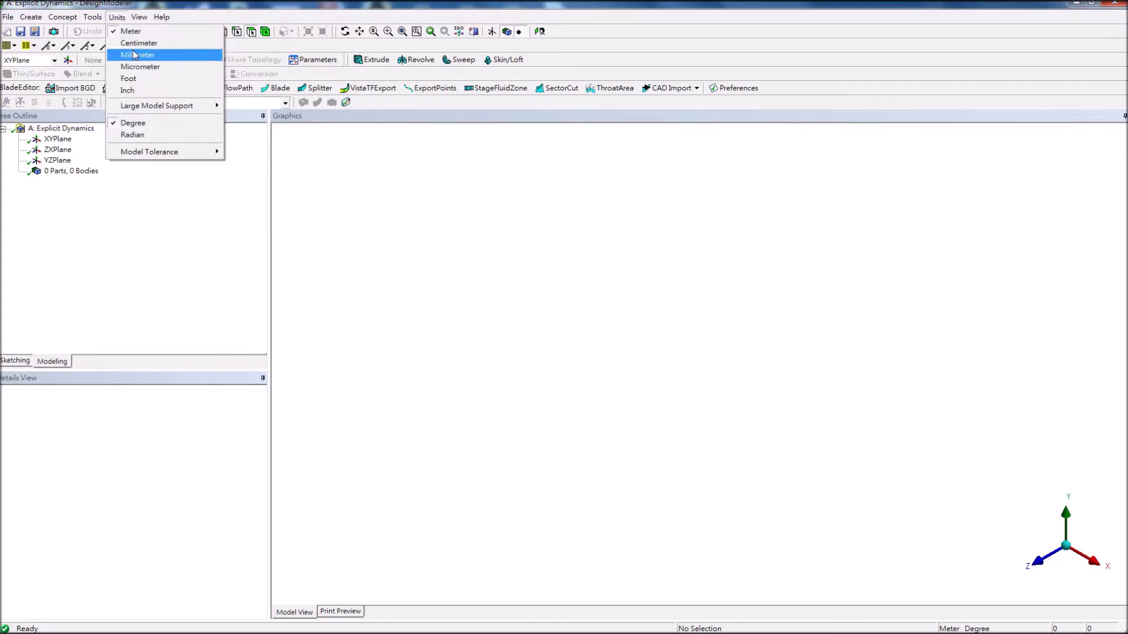
click(134, 54)
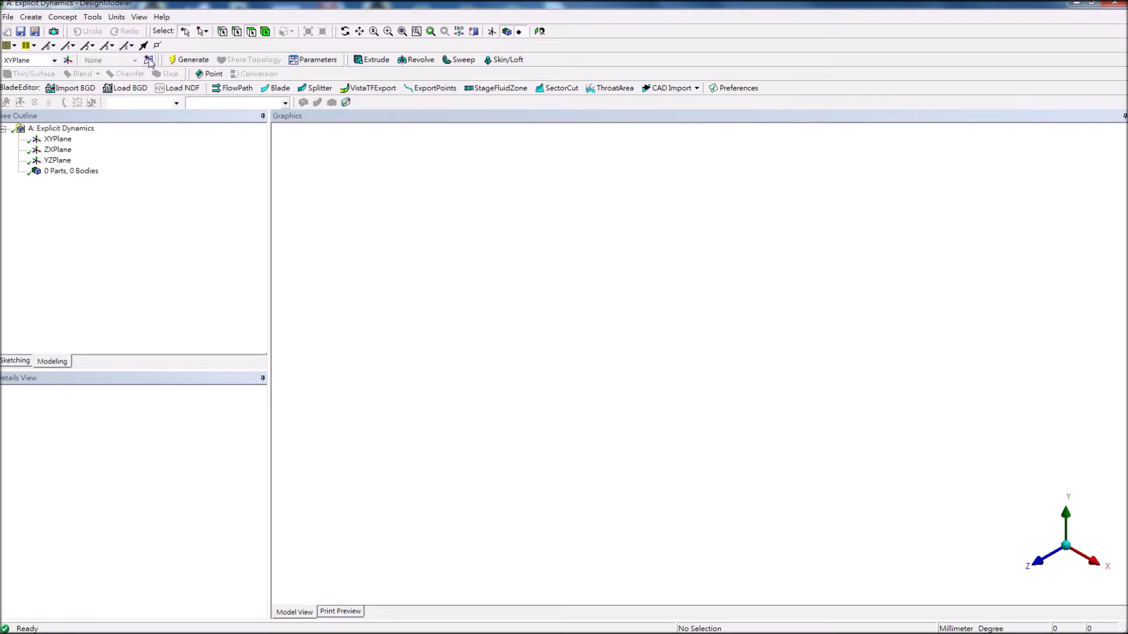
click(43, 139)
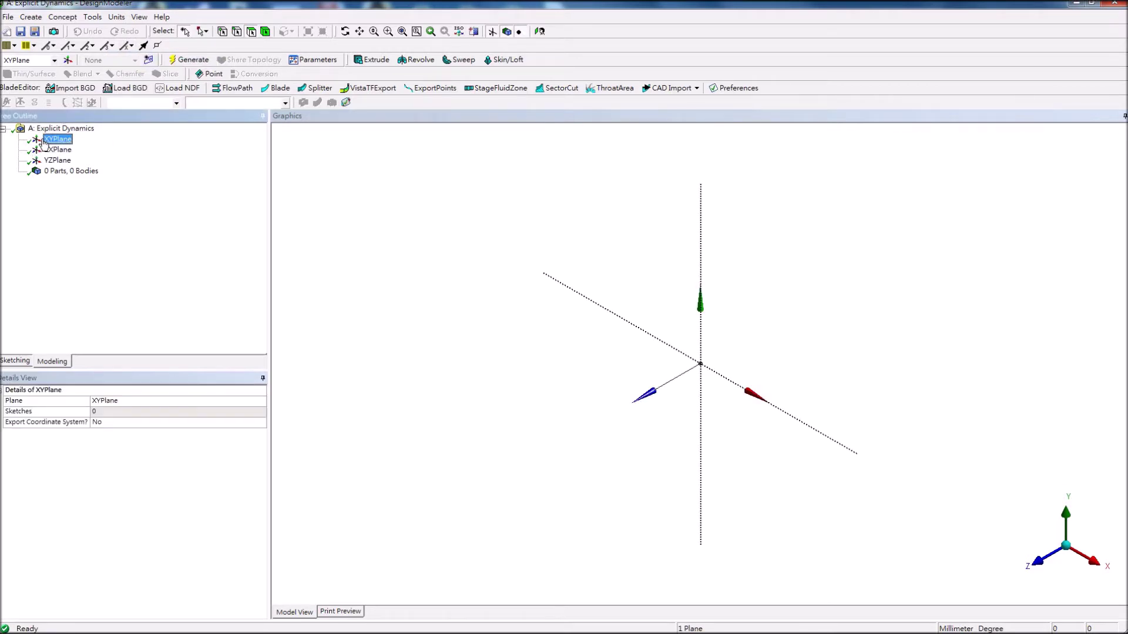
right_click(46, 142)
click(65, 147)
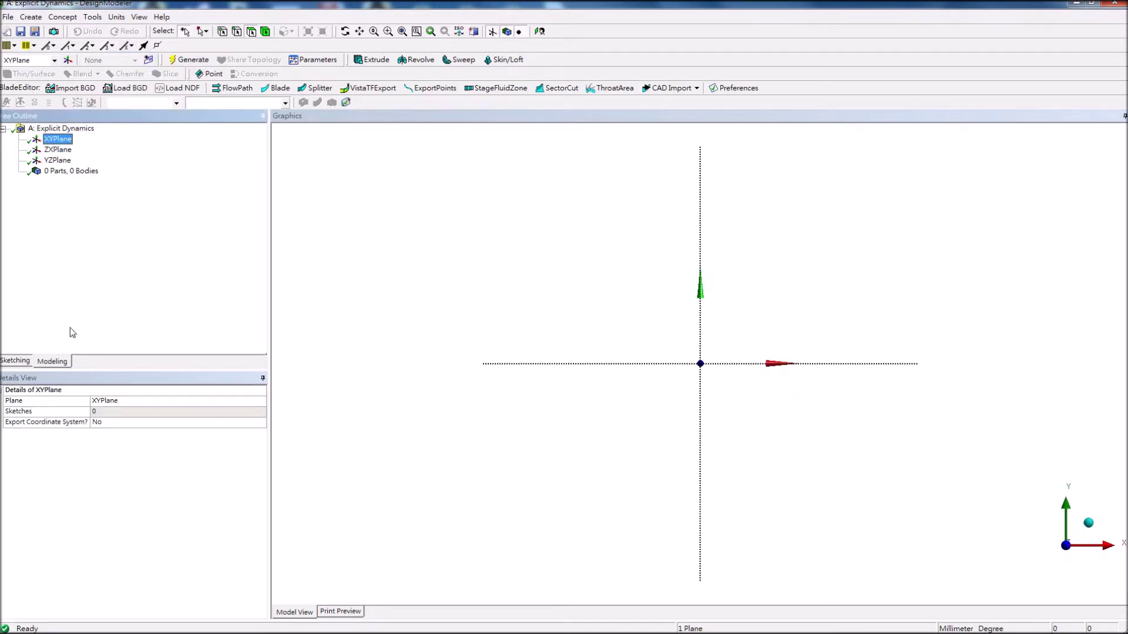
click(17, 364)
click(24, 175)
Draw a four-point polyline starting on the X axis and close it into an outline.
click(642, 364)
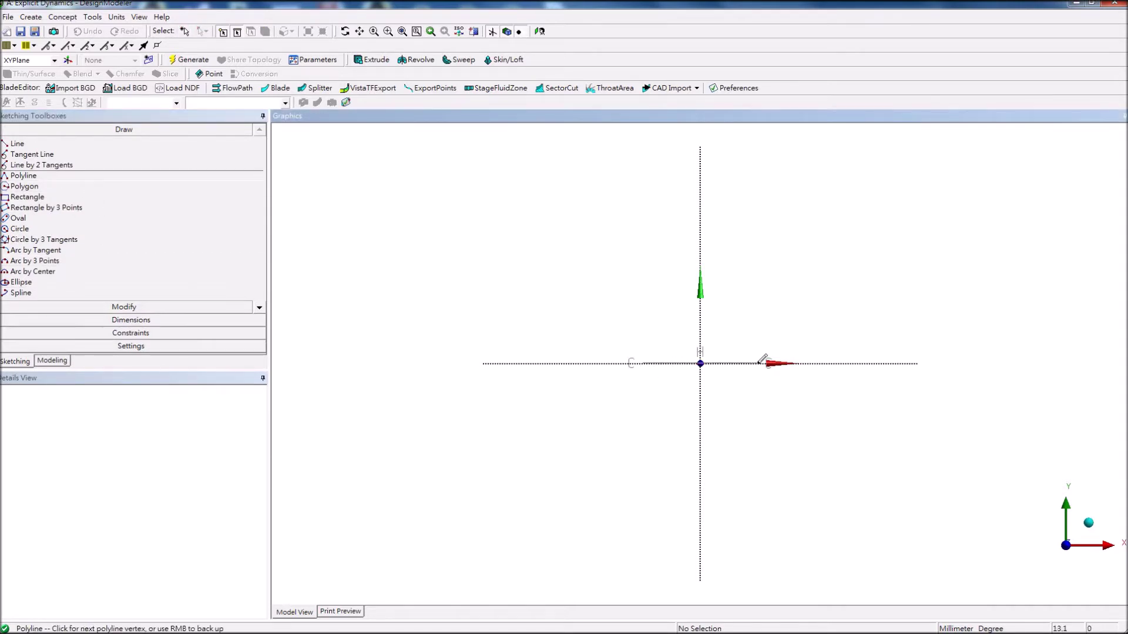
click(758, 364)
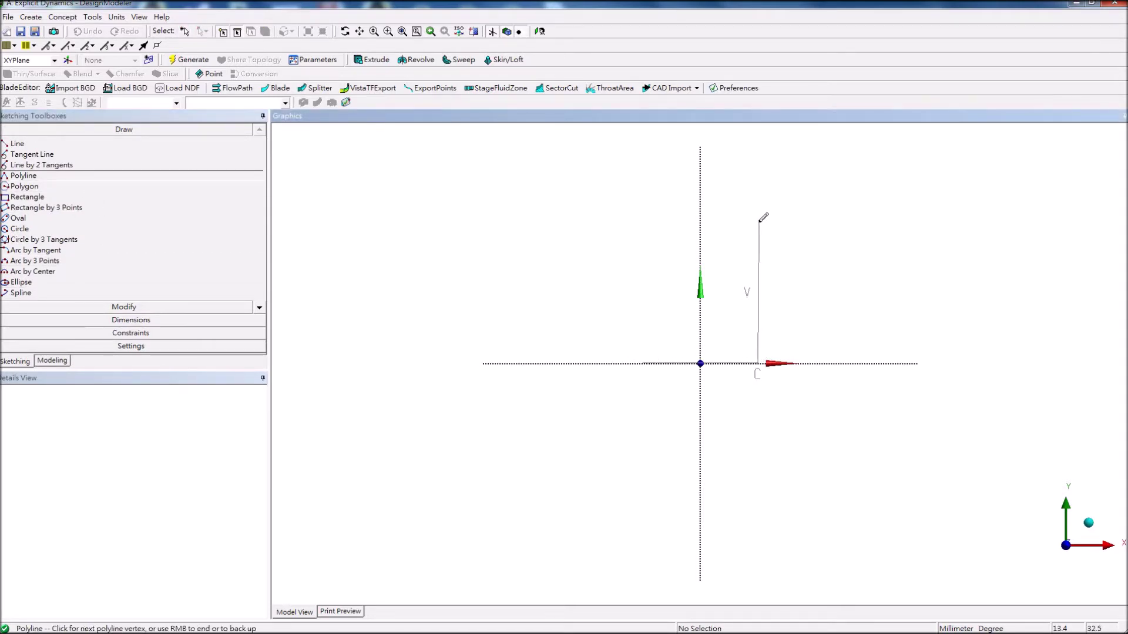
click(758, 221)
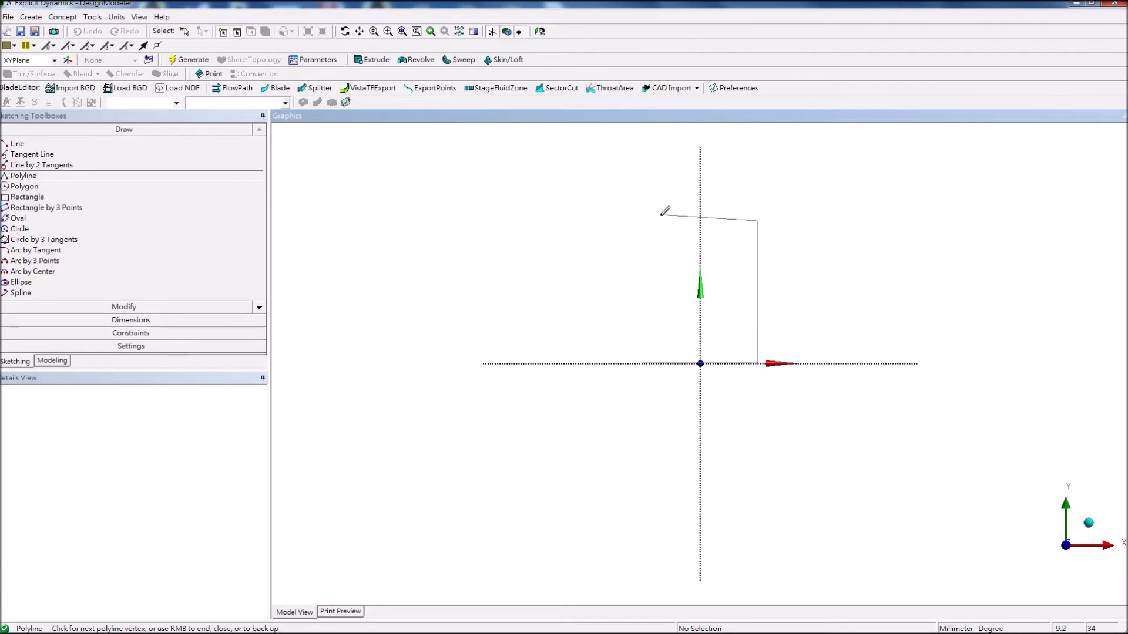
click(649, 221)
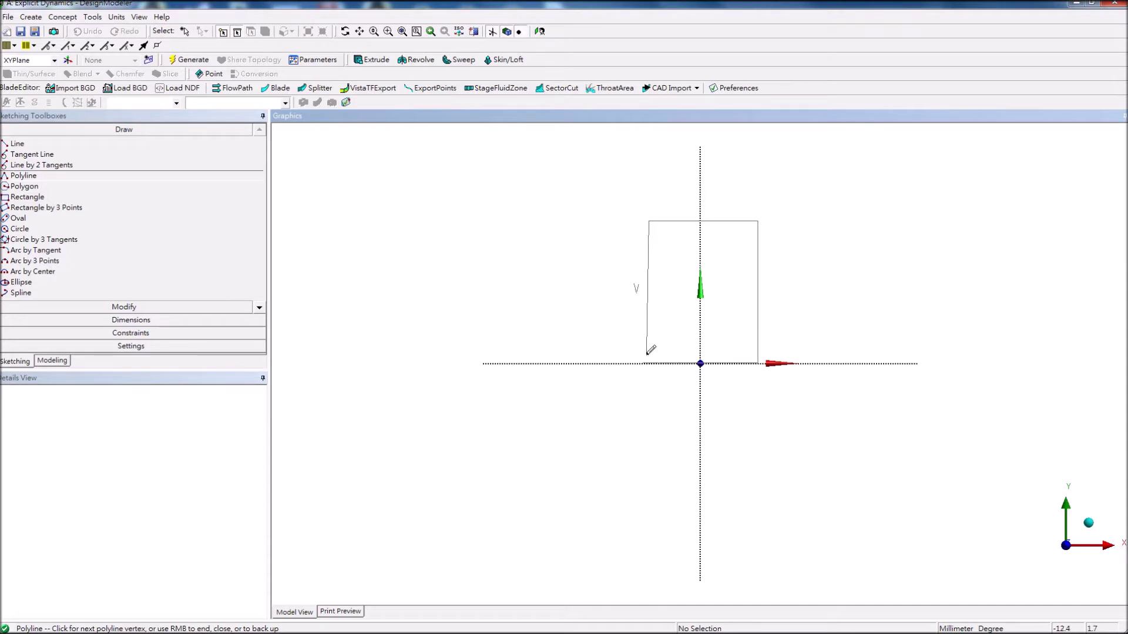
right_click(661, 327)
click(725, 347)
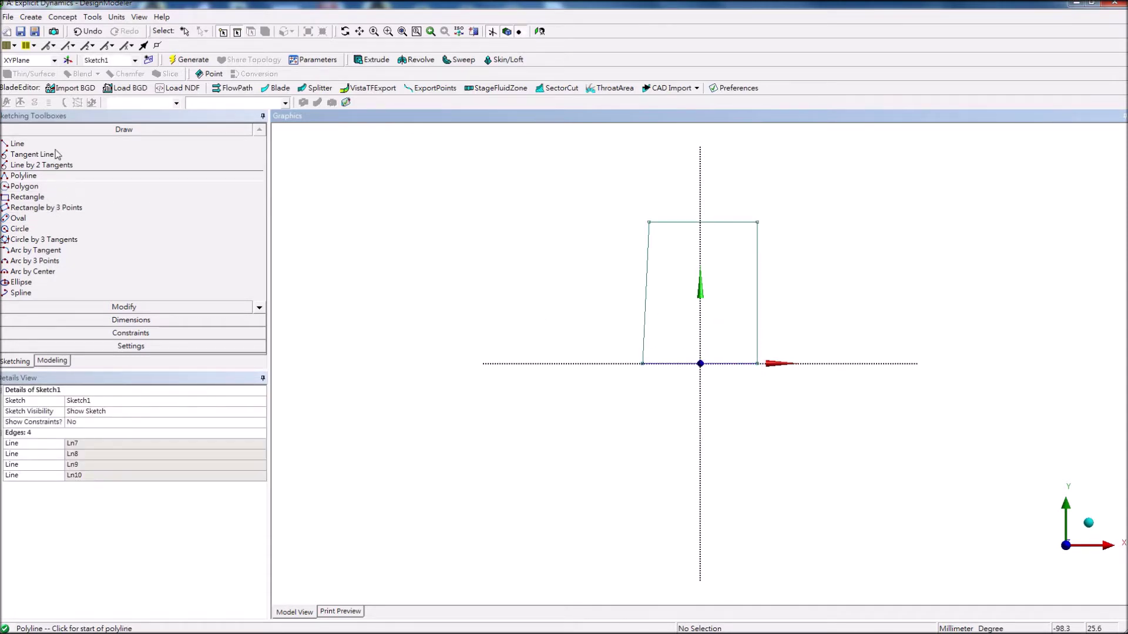
Make the left and right edges symmetric about the vertical axis.
click(139, 319)
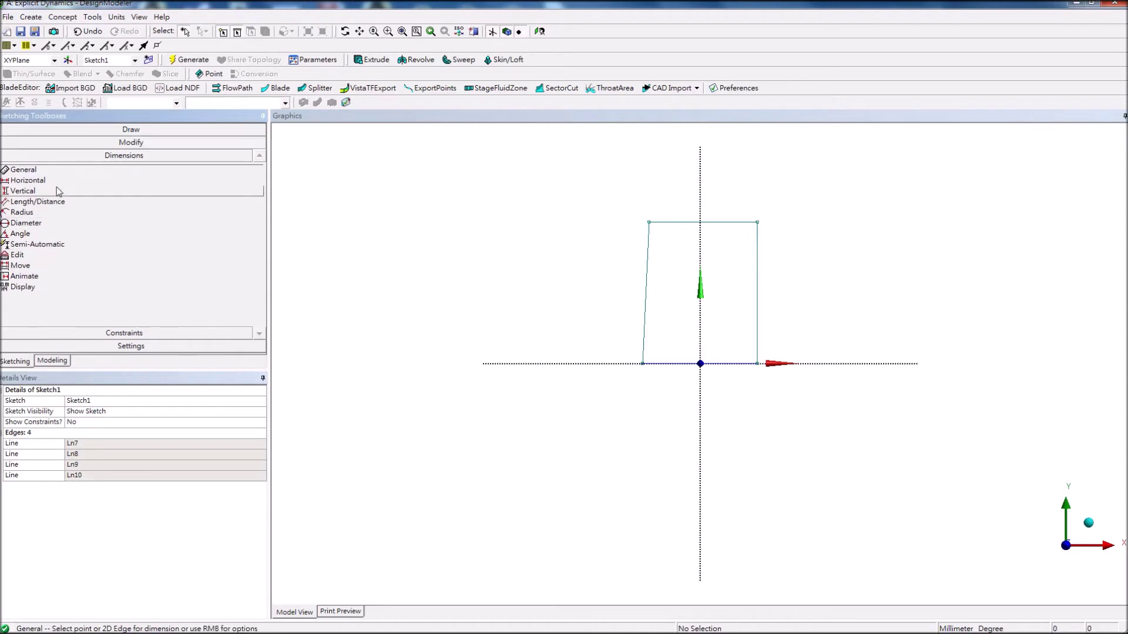
click(124, 143)
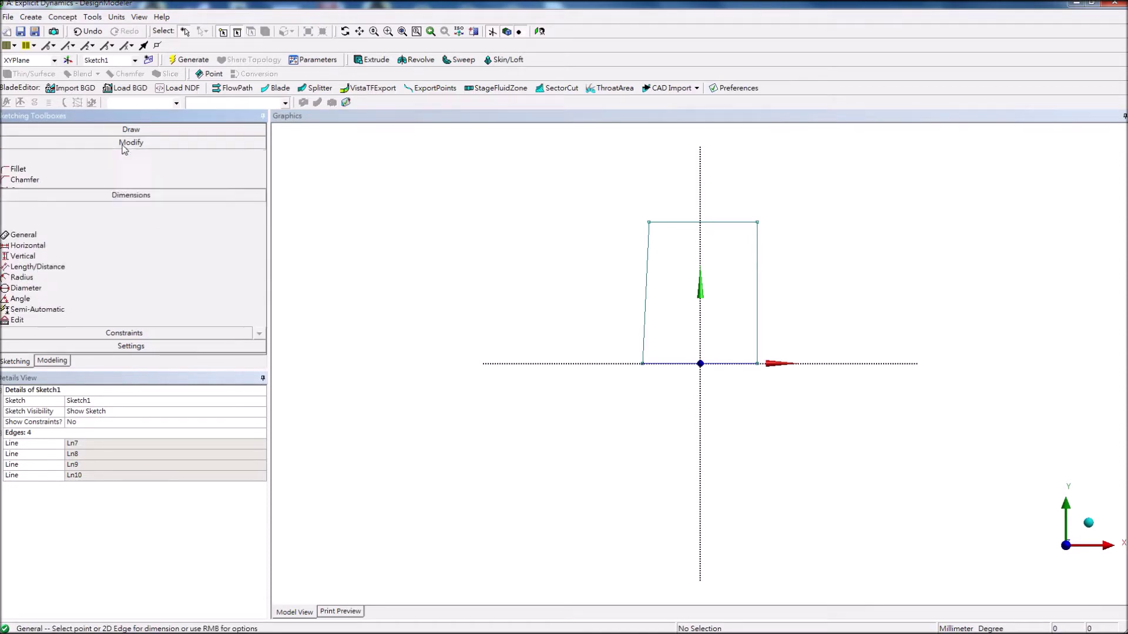
click(130, 333)
click(26, 257)
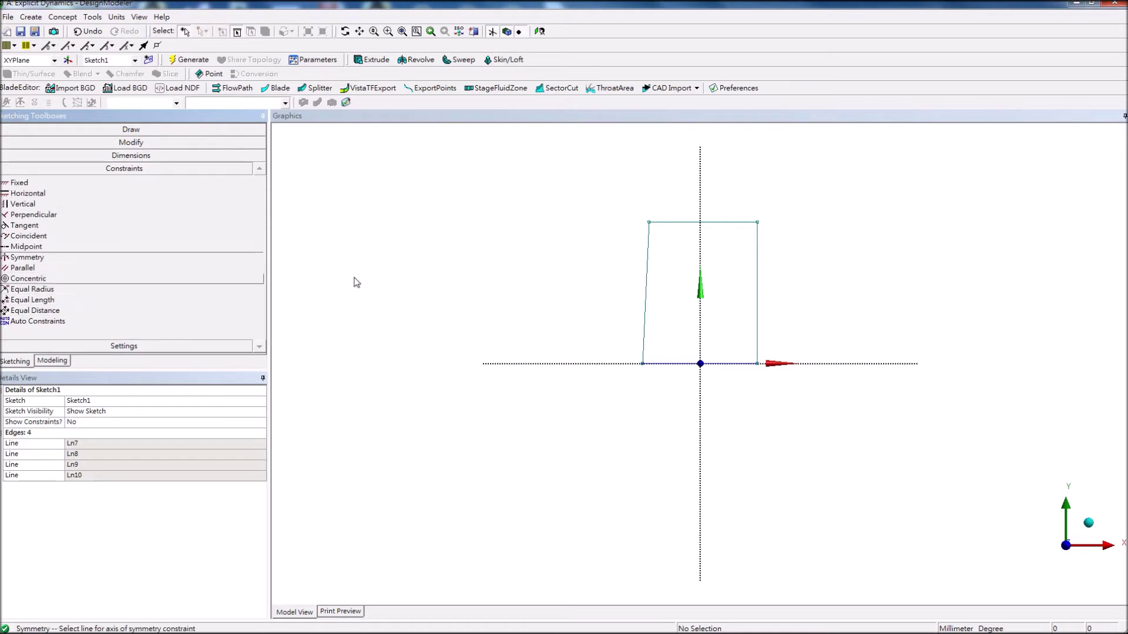
click(699, 288)
click(757, 285)
click(645, 278)
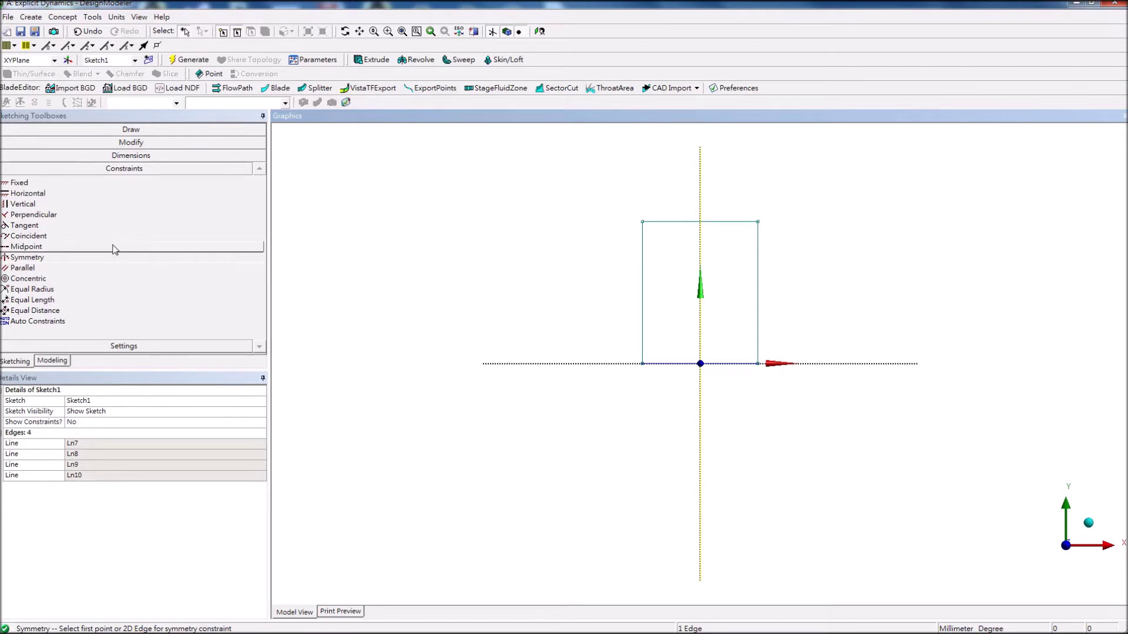
Add horizontal width and vertical height dimensions to the rectangle, displaying values.
click(94, 155)
click(75, 182)
click(758, 364)
click(643, 365)
click(706, 397)
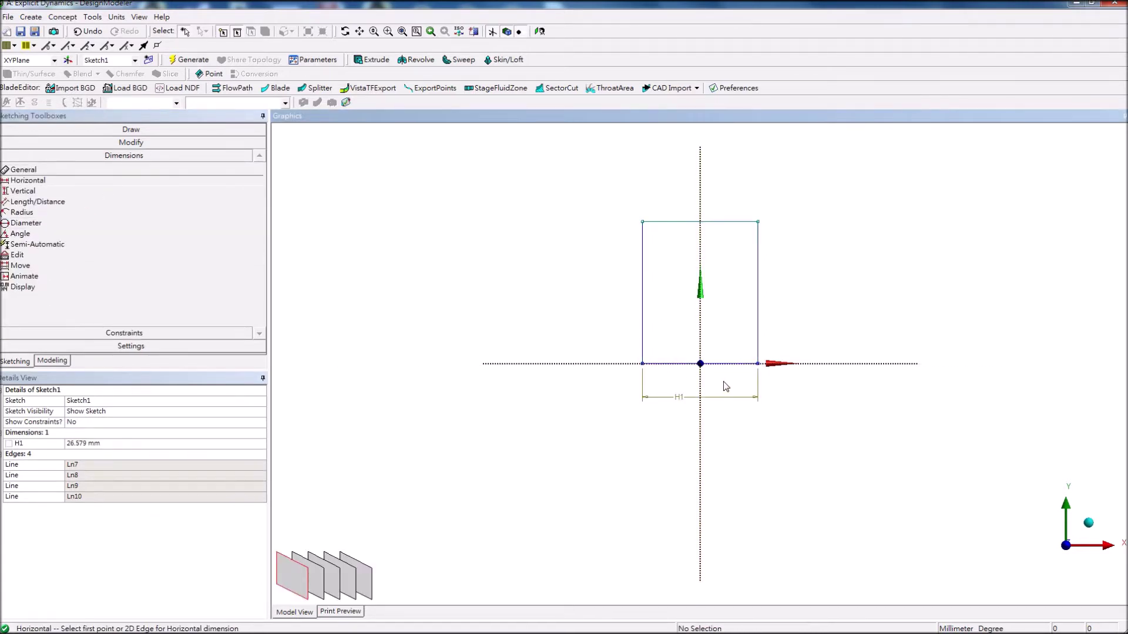
click(145, 440)
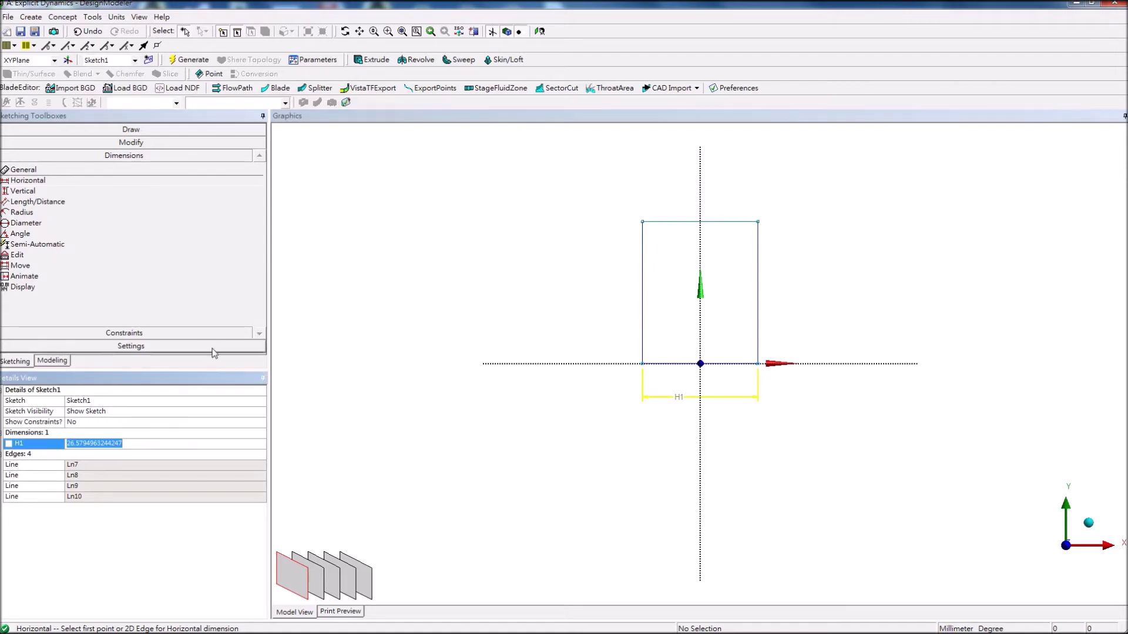
click(259, 287)
click(227, 286)
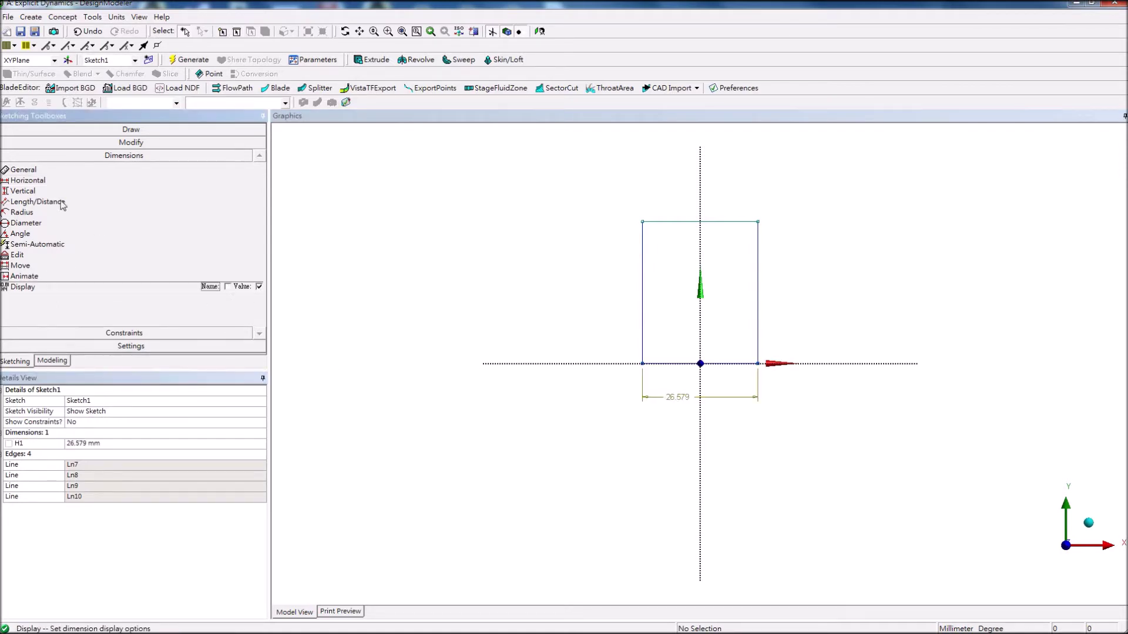
click(62, 188)
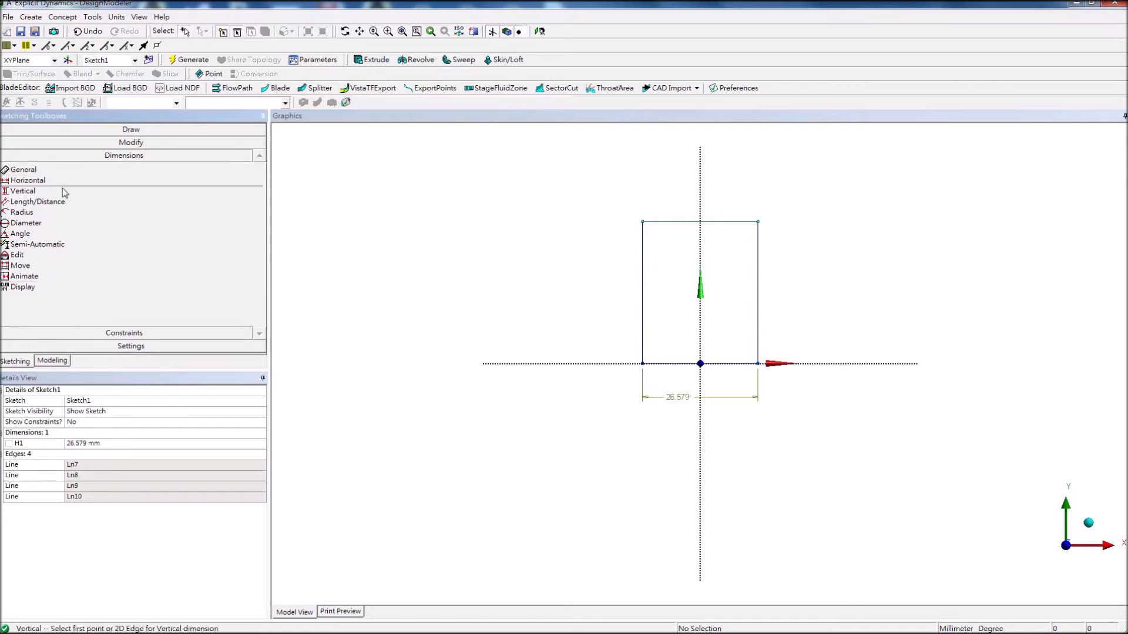
click(757, 364)
click(758, 222)
click(840, 238)
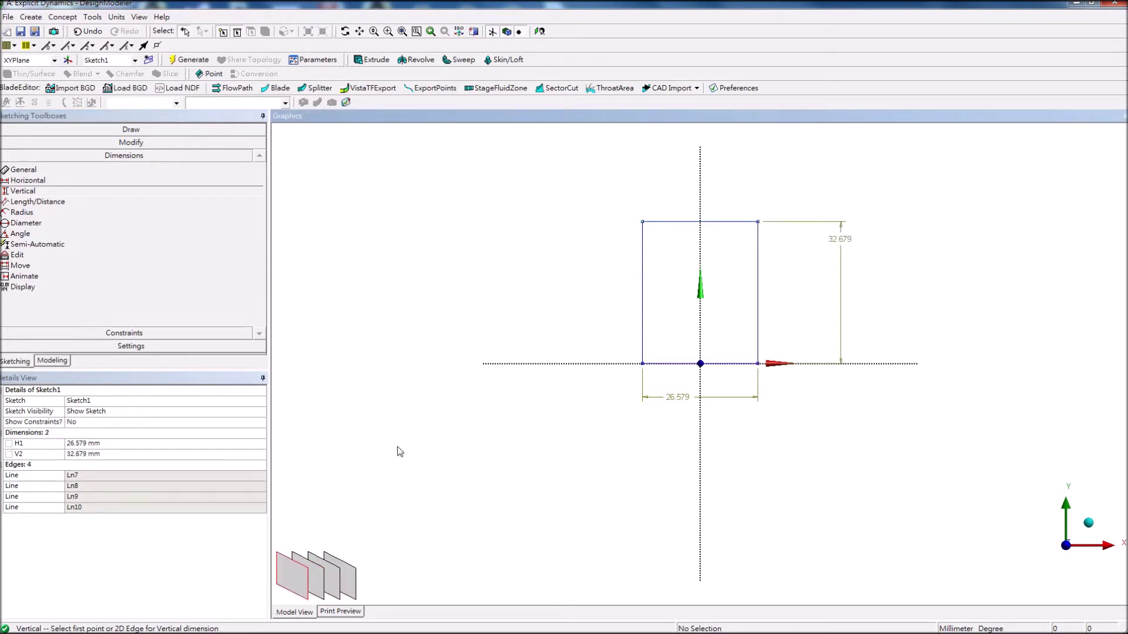
Set width H1 to 60 mm and height V2 to 120 mm, then fit the view.
click(140, 443)
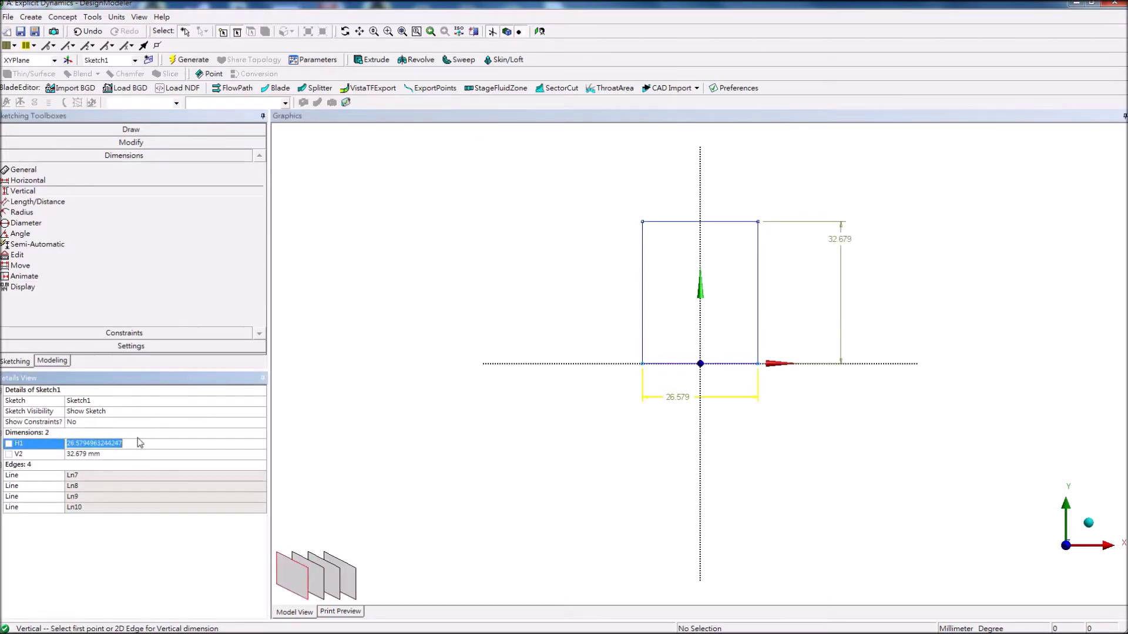
text(60)
click(117, 454)
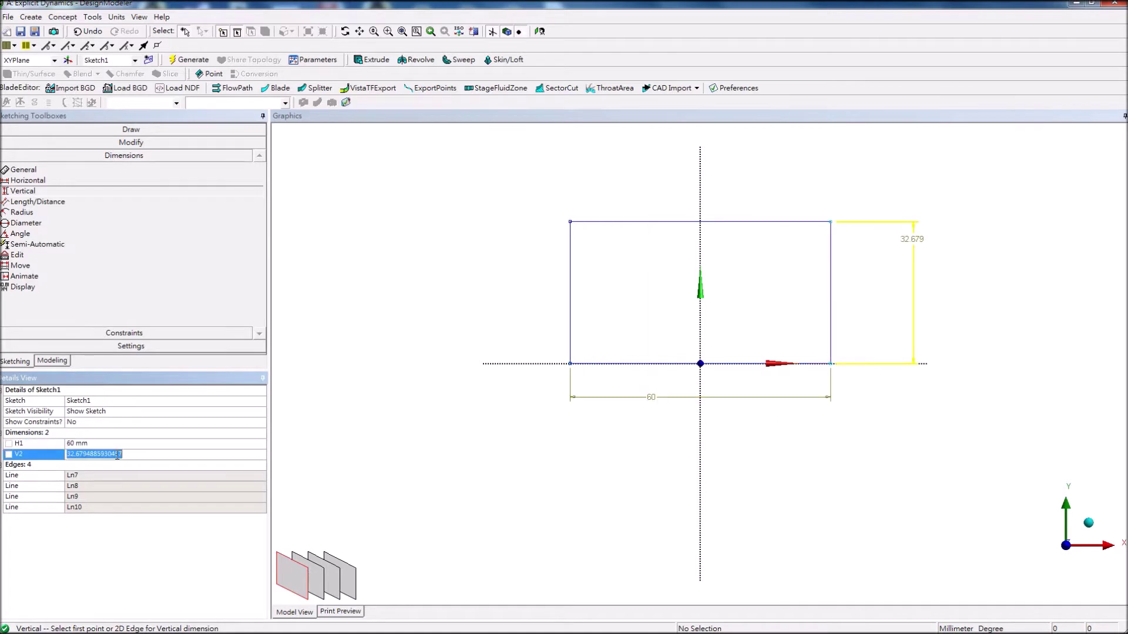
text(120)
key(Return)
click(407, 33)
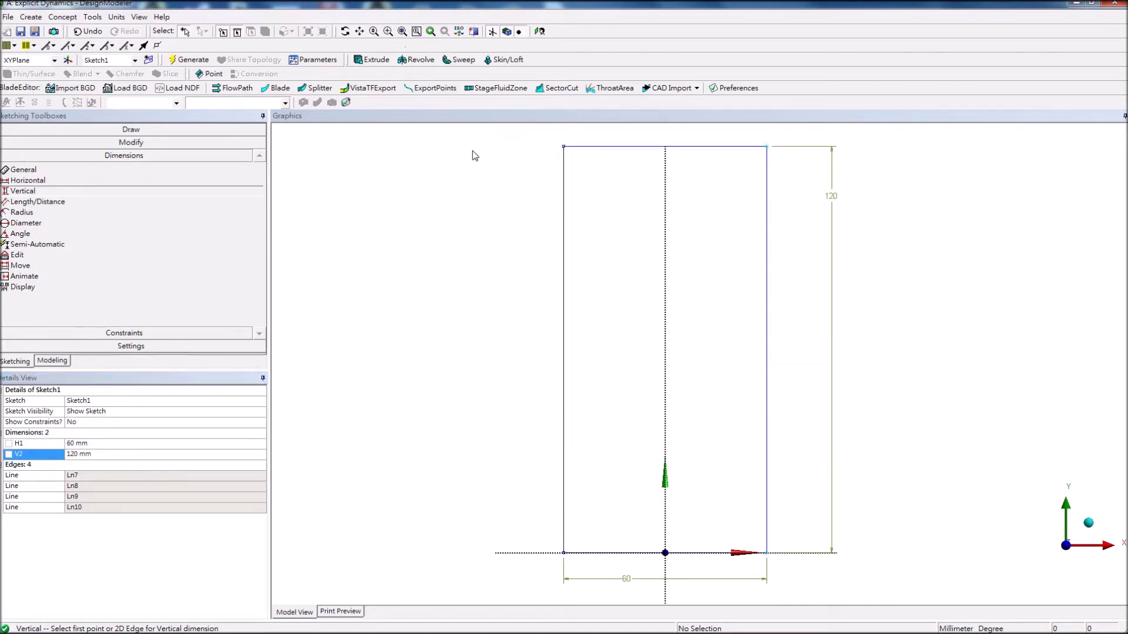
Fillet the top-left, top-right and bottom-left corners with a 20 mm radius.
click(164, 142)
click(165, 155)
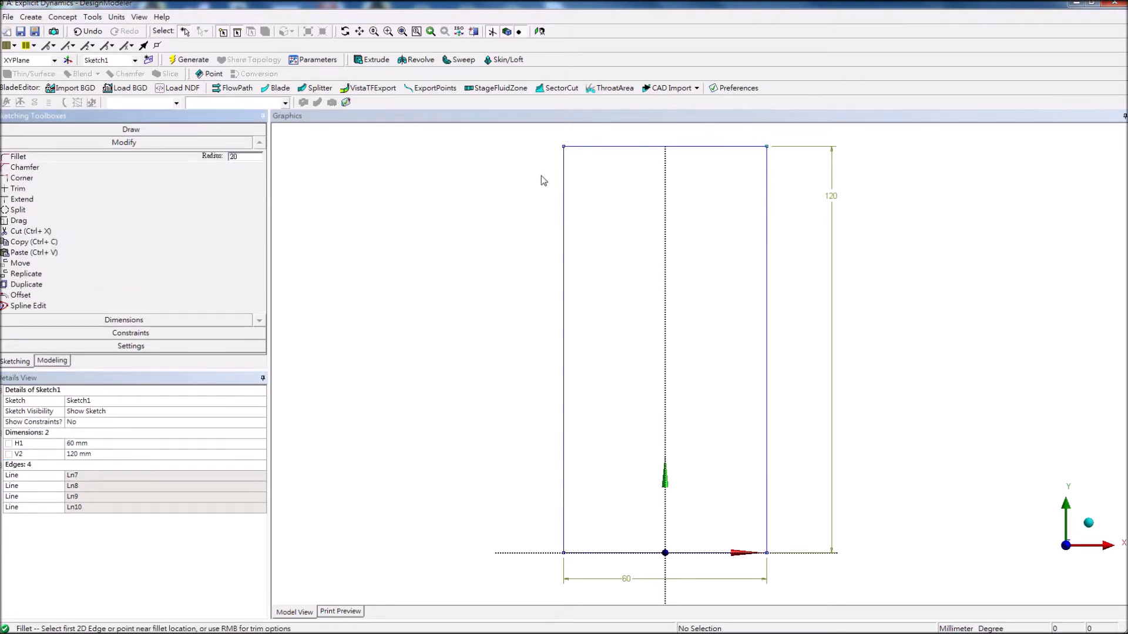
click(574, 146)
click(565, 170)
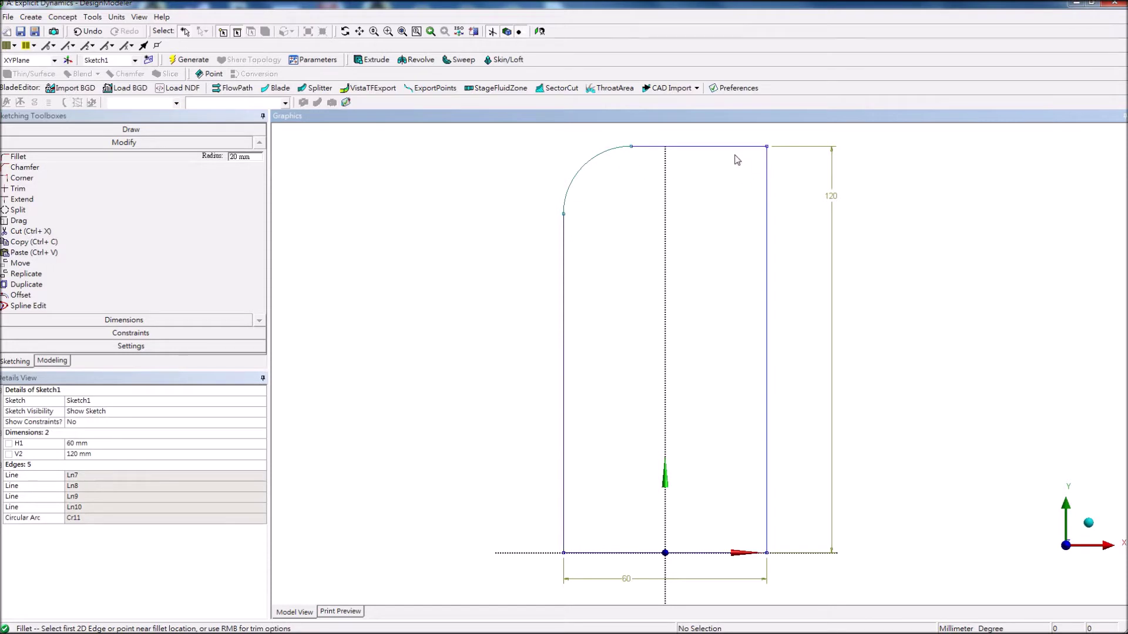
click(732, 149)
click(767, 189)
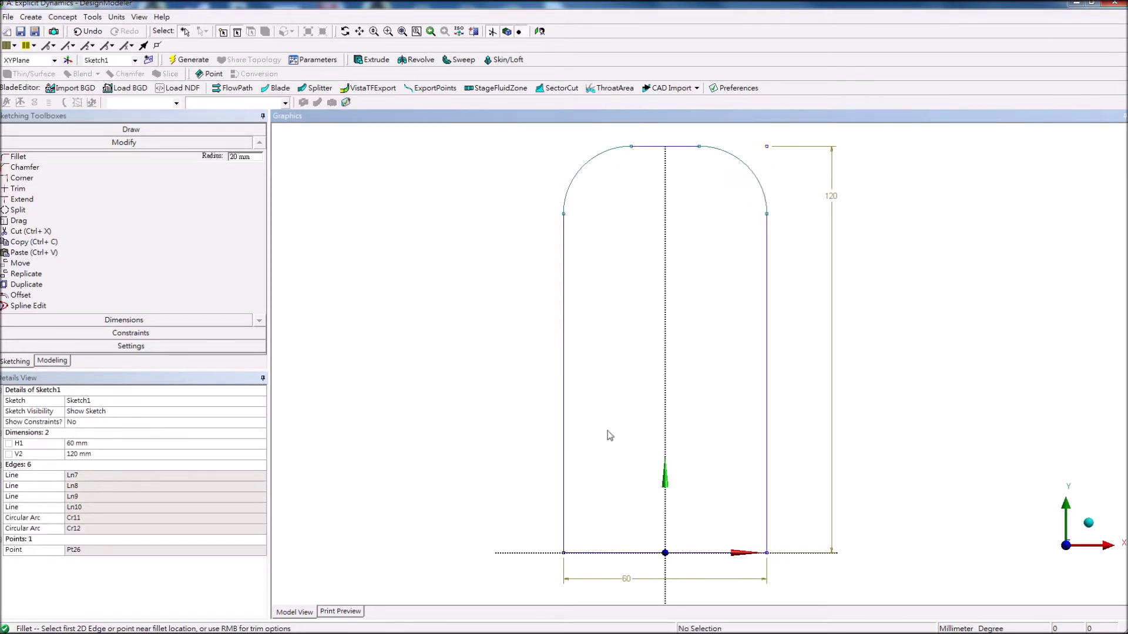
click(565, 484)
click(616, 554)
click(716, 554)
Fillet the bottom-right corner, then extrude Sketch1 10 mm into a solid body.
click(767, 527)
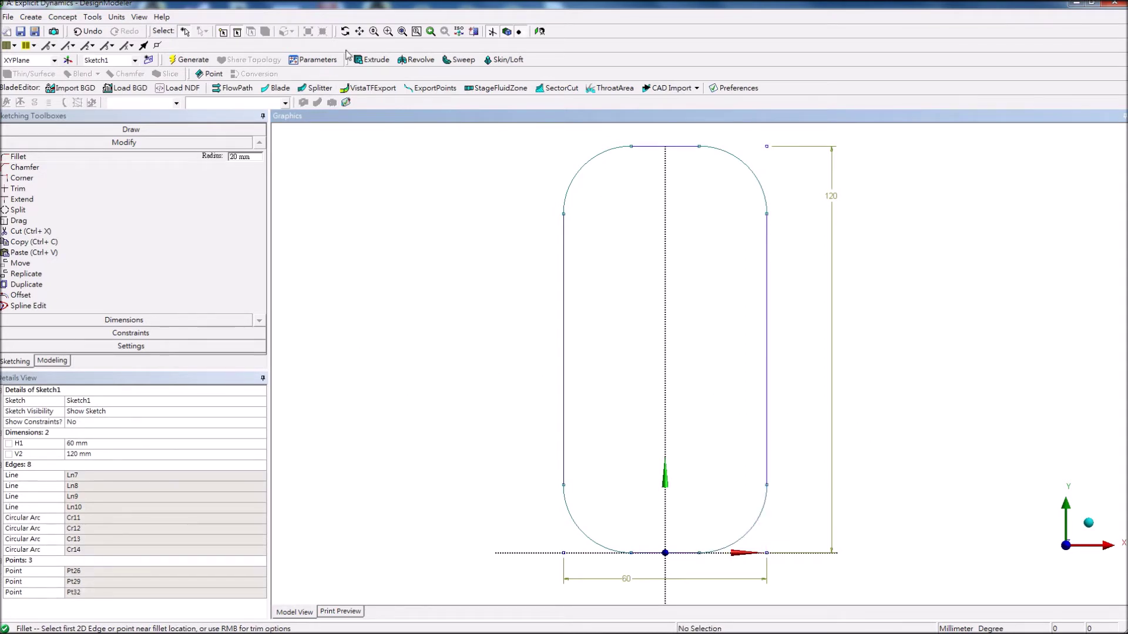
click(367, 60)
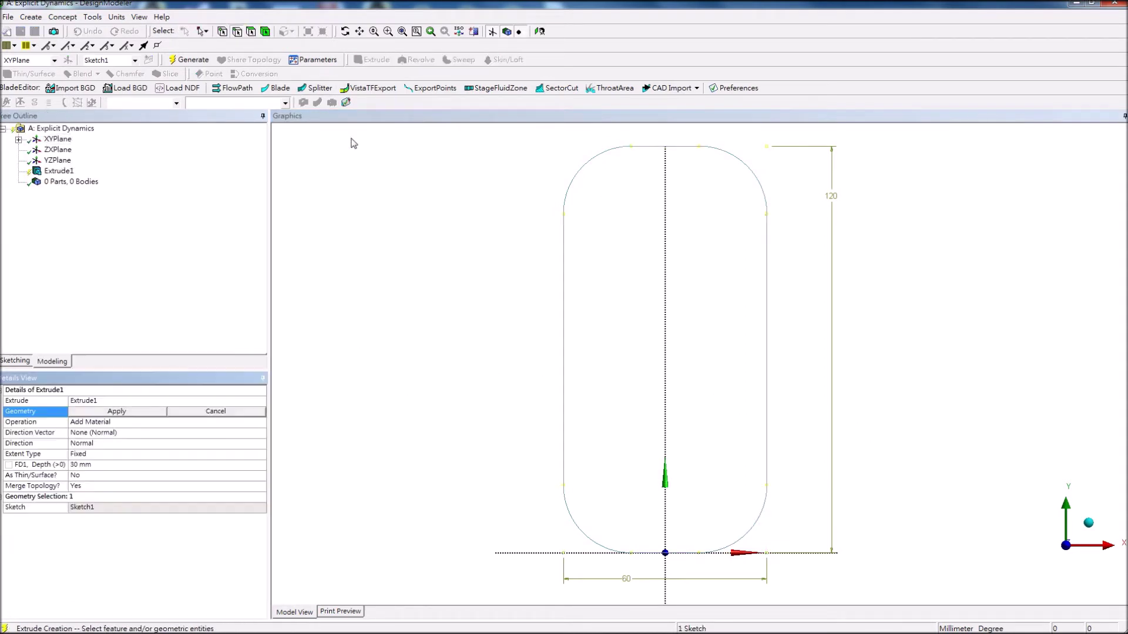
click(18, 139)
click(73, 149)
click(117, 411)
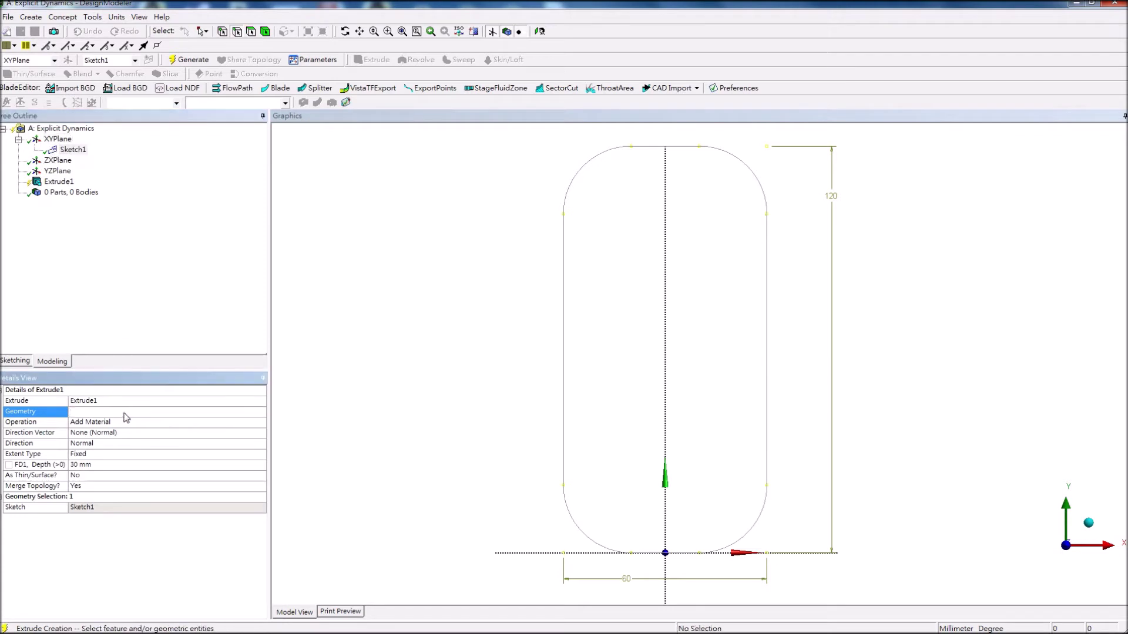
click(117, 465)
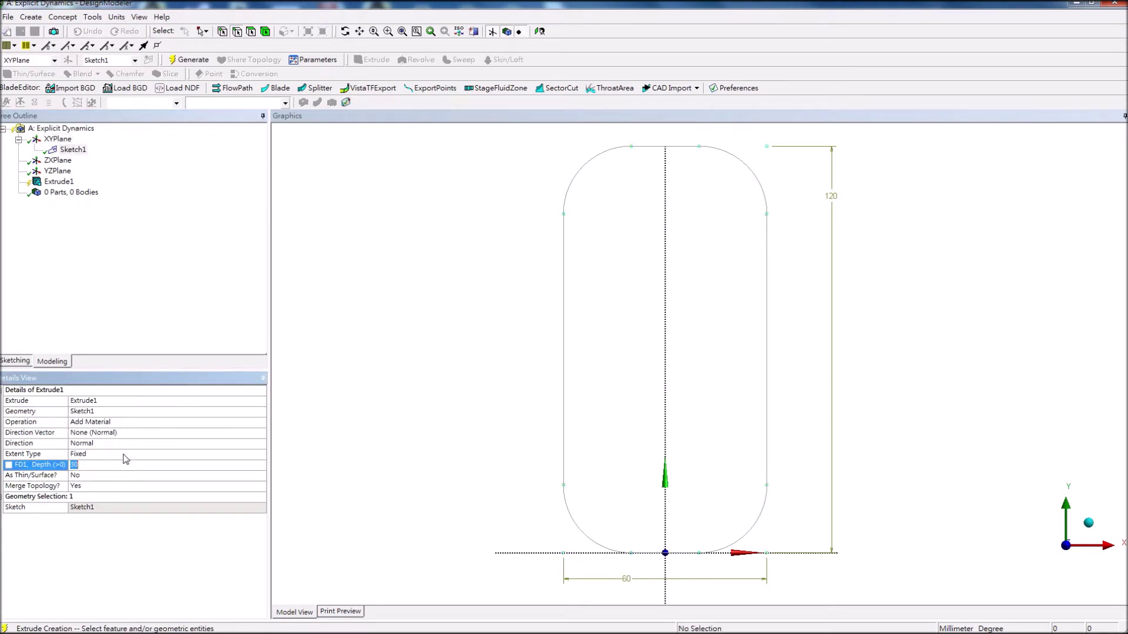
key(Return)
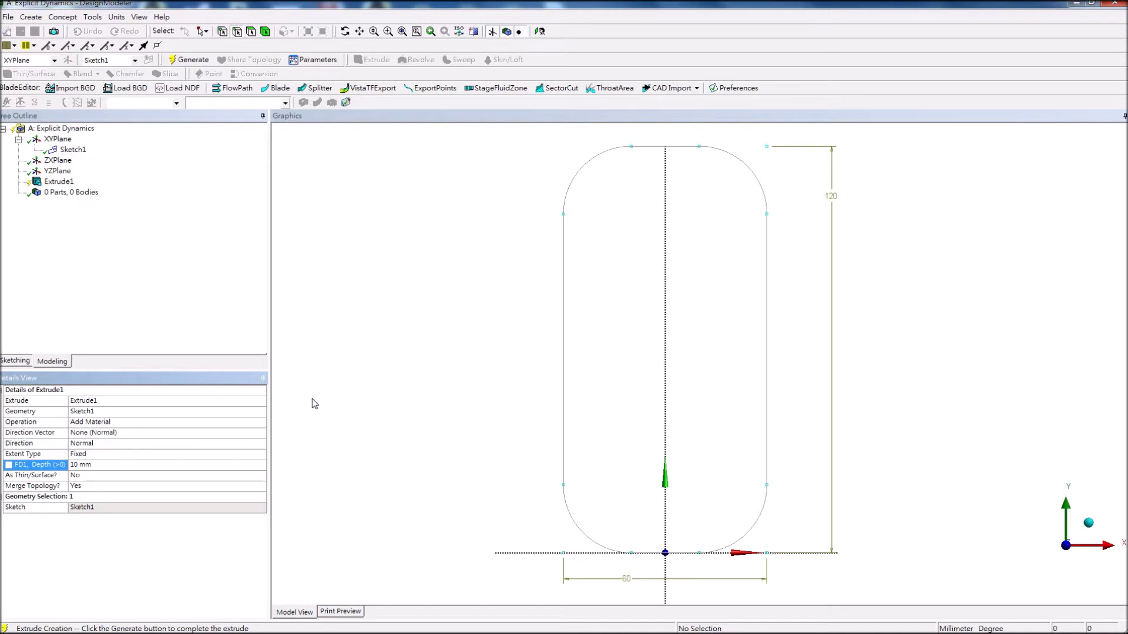
click(189, 60)
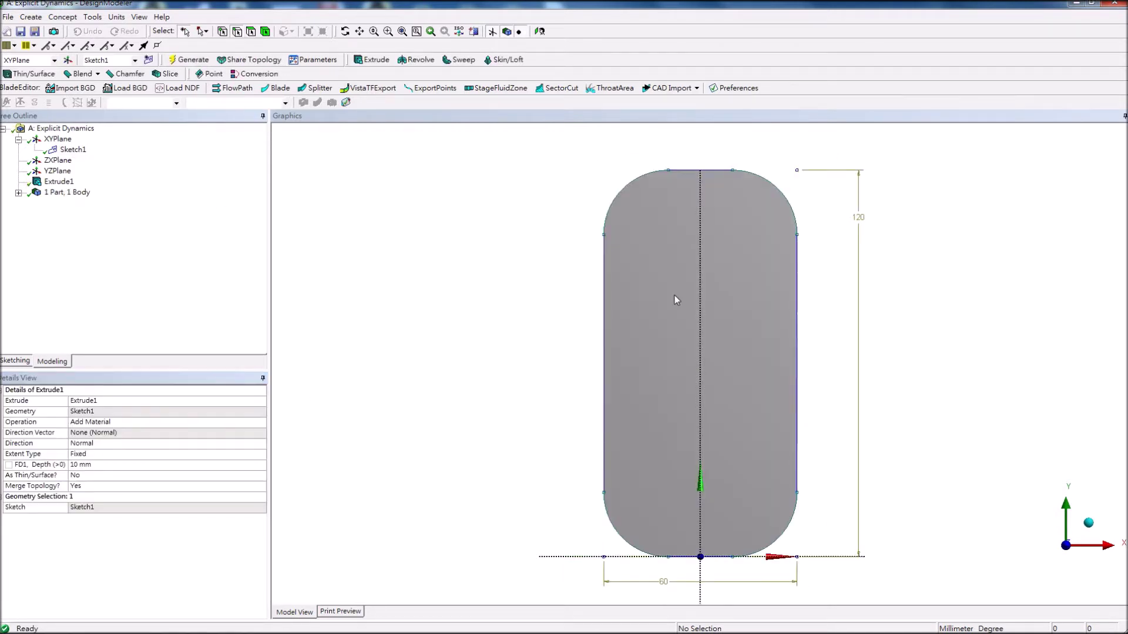
middle_drag(674, 299, 541, 290)
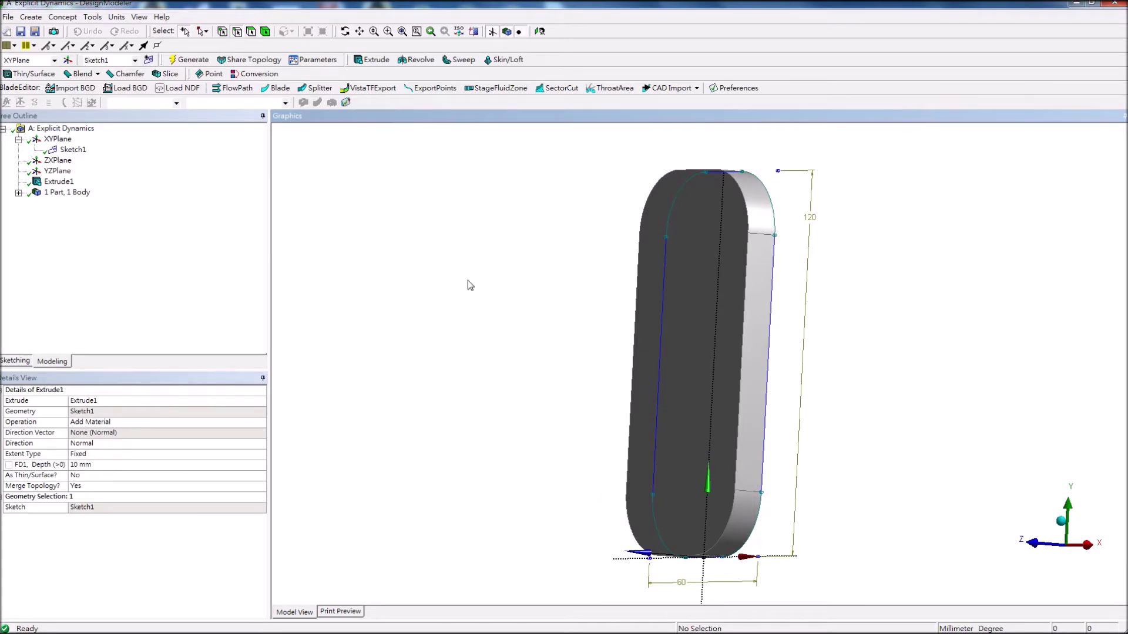
Face the YZ plane and draw a tilted three-point rectangle below the body.
right_click(56, 171)
click(76, 175)
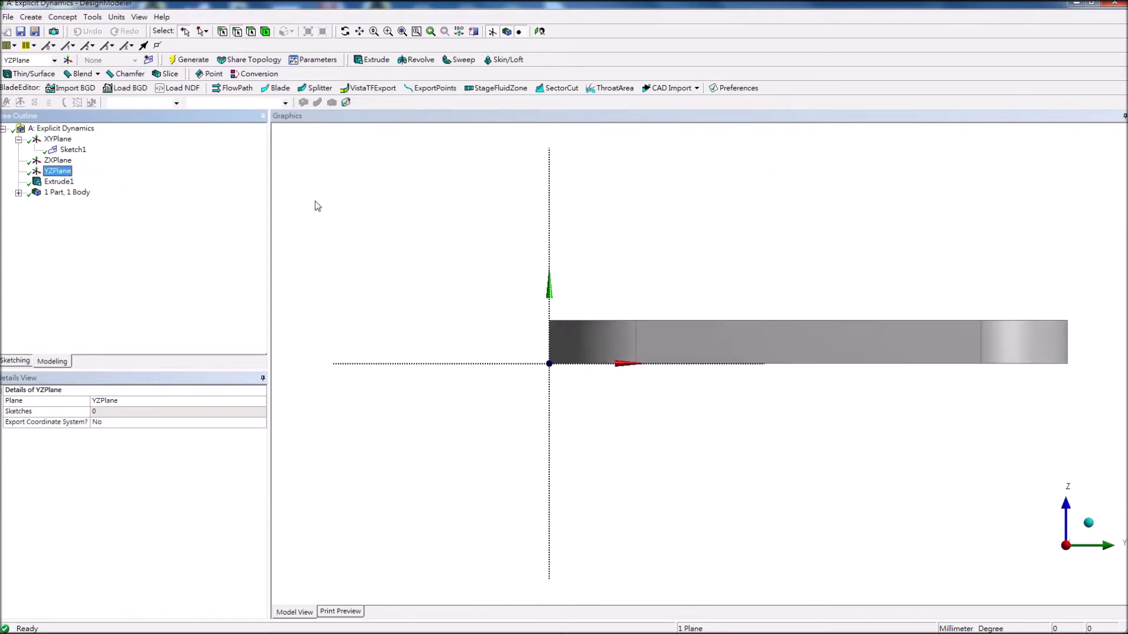
click(23, 362)
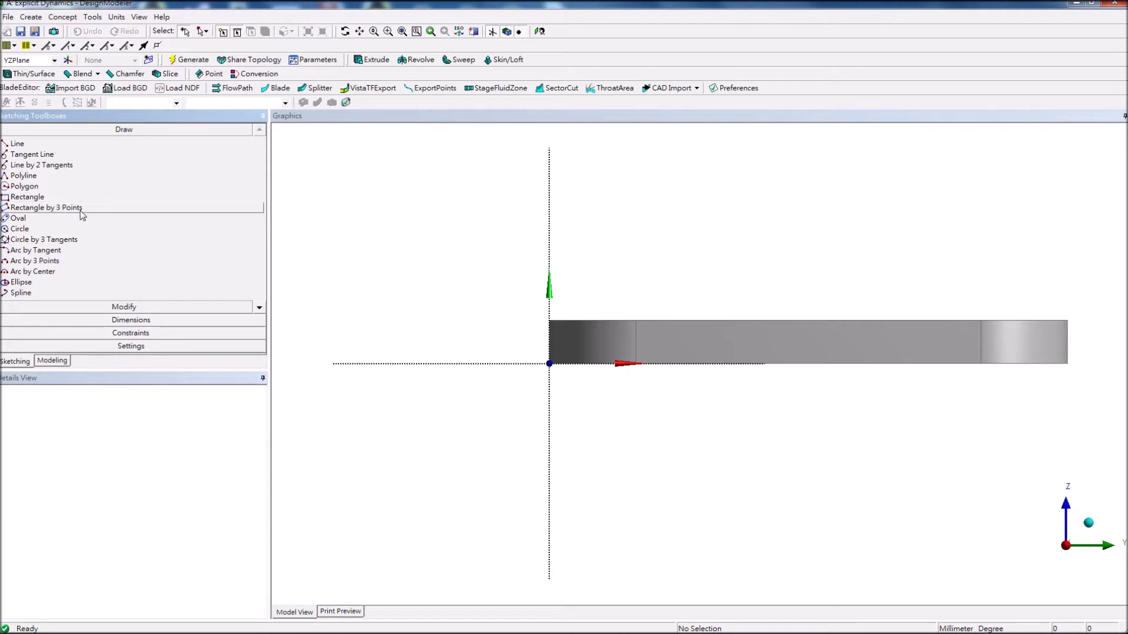
click(81, 208)
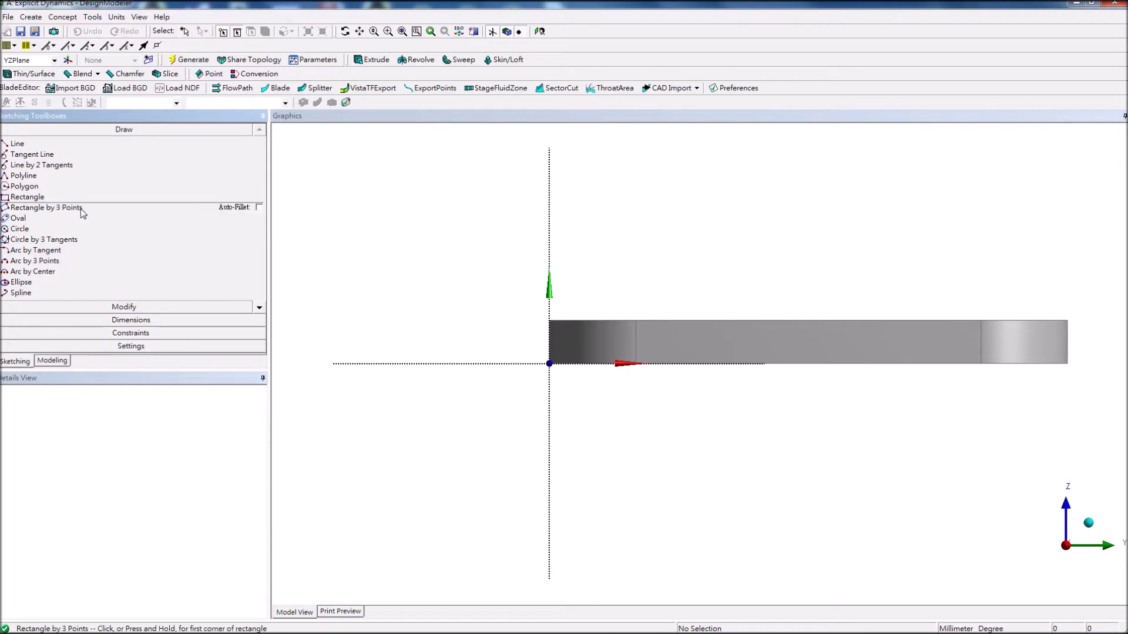
click(480, 386)
click(472, 417)
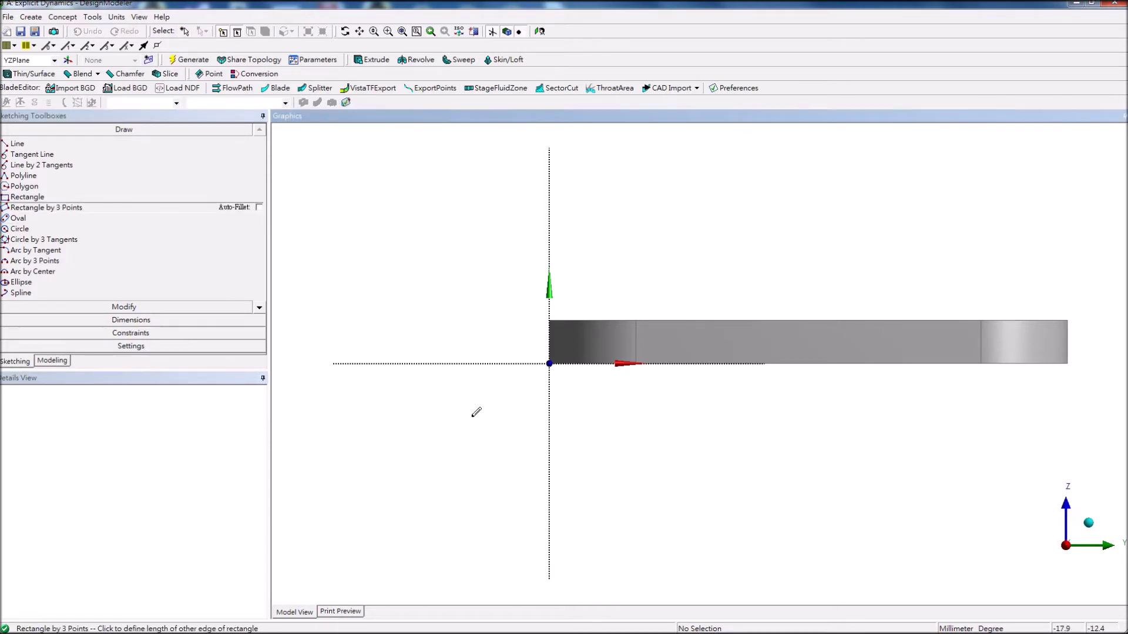
click(845, 489)
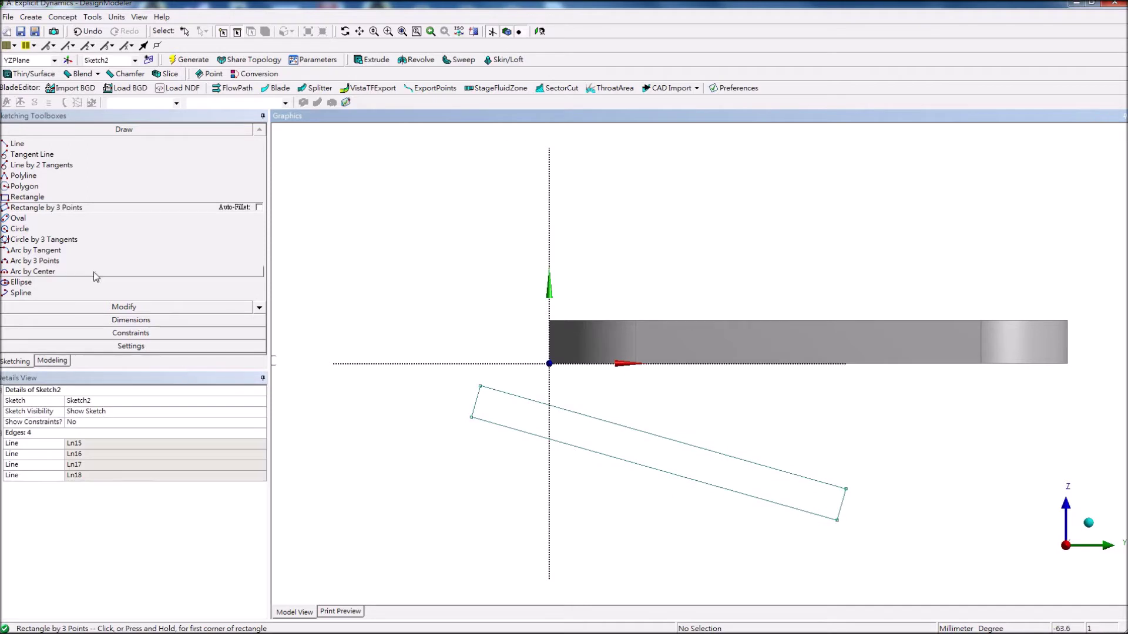
click(118, 307)
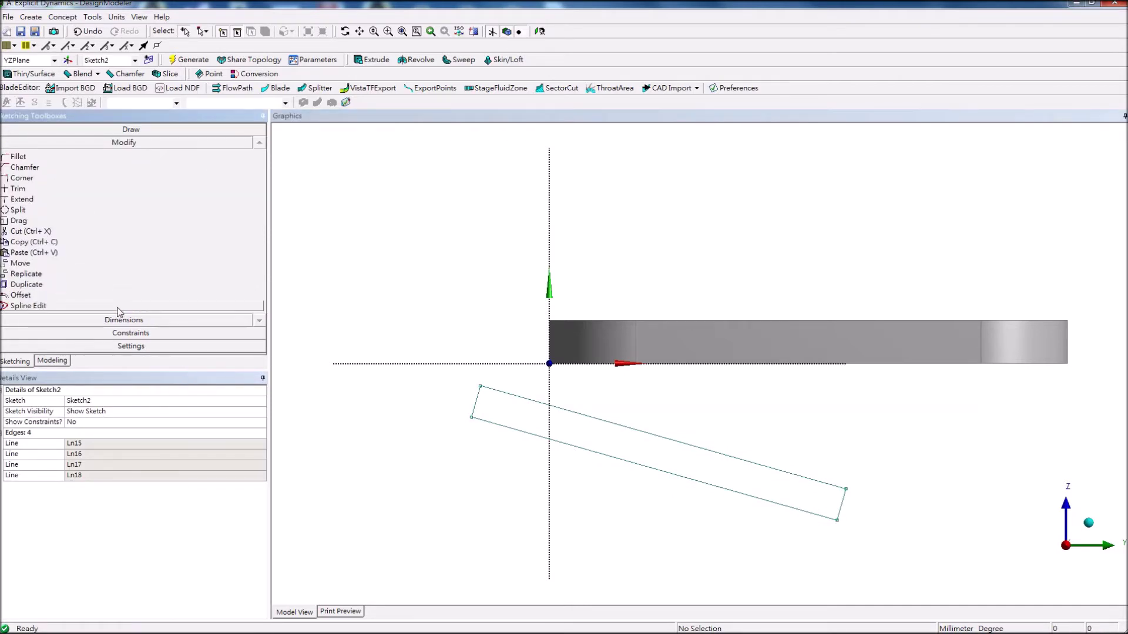
Dimension the rectangle's short edge at 7.5528 mm and long edge at 87.974 mm.
click(120, 320)
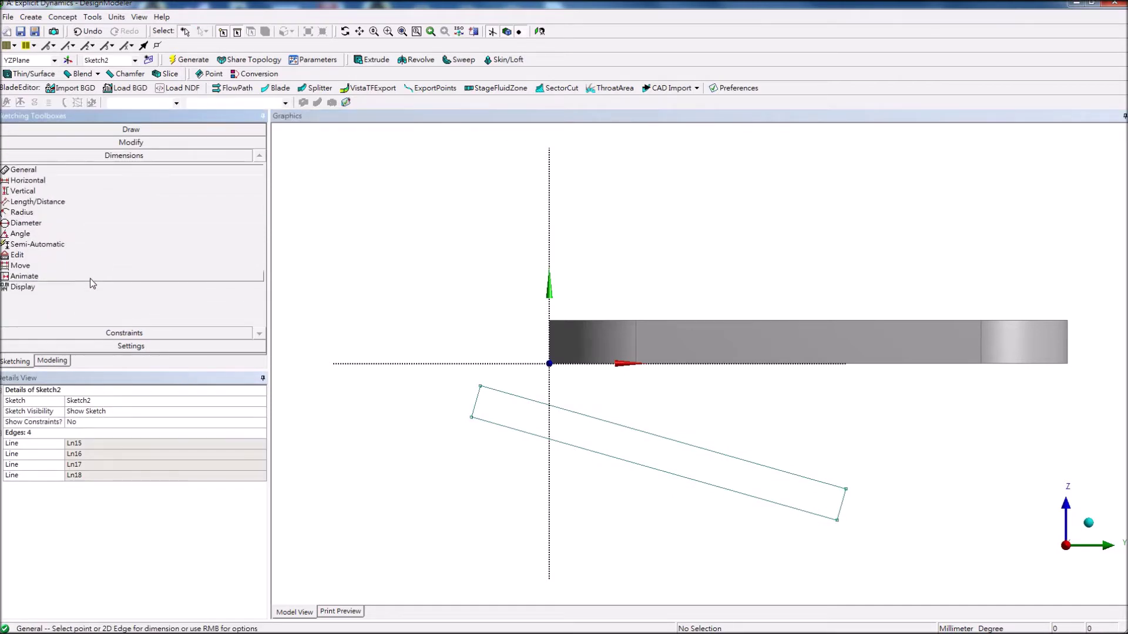
click(80, 200)
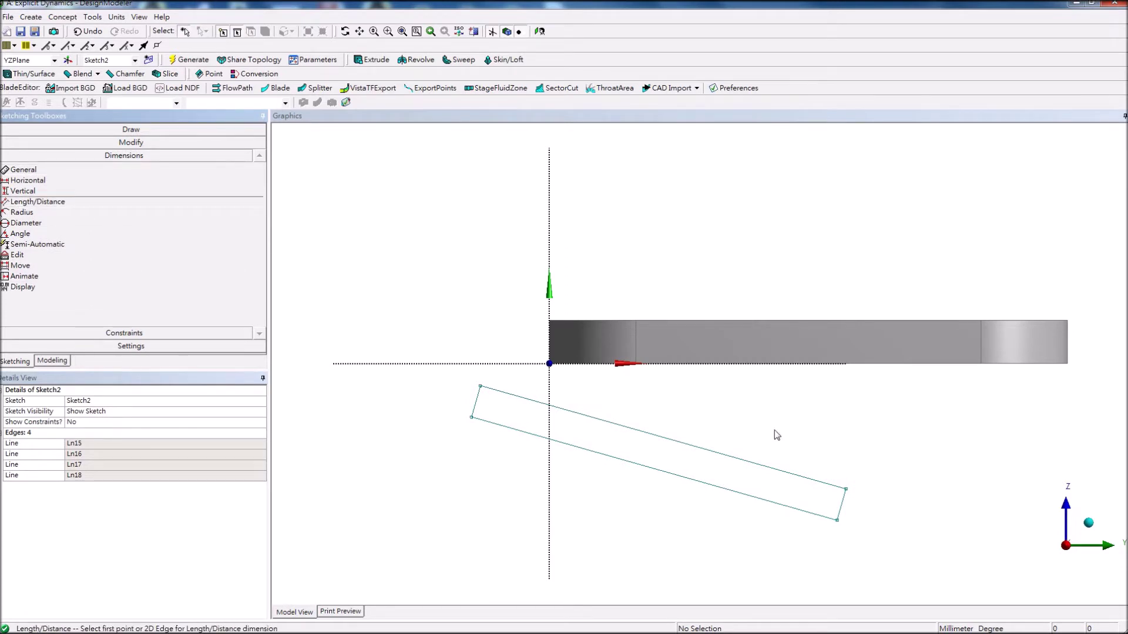
click(845, 489)
click(837, 521)
click(859, 517)
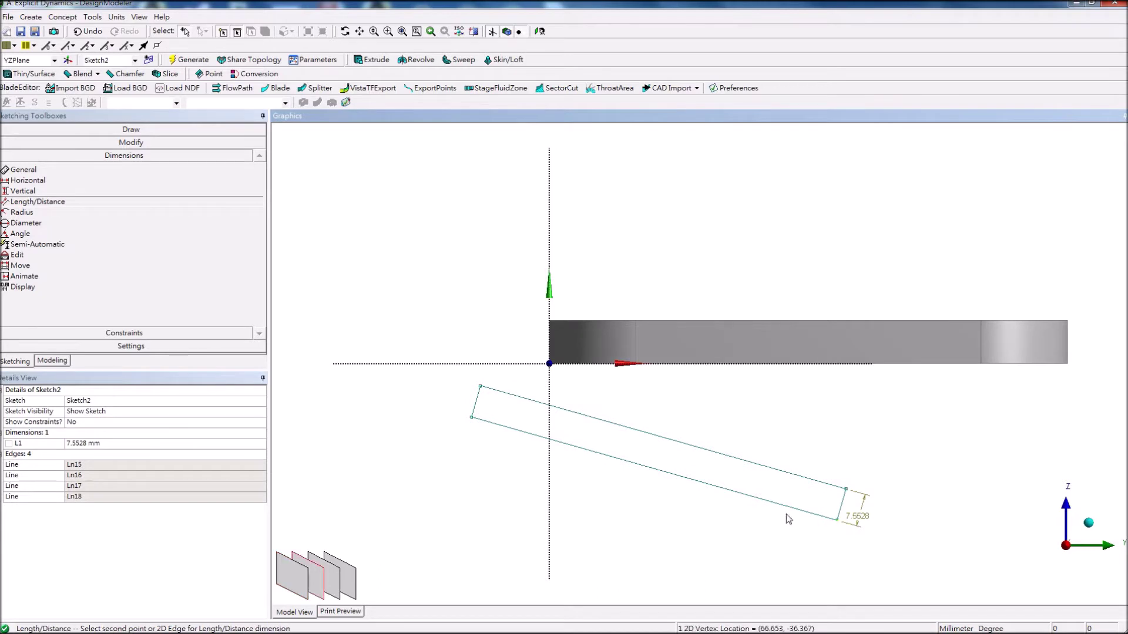
click(472, 417)
click(480, 447)
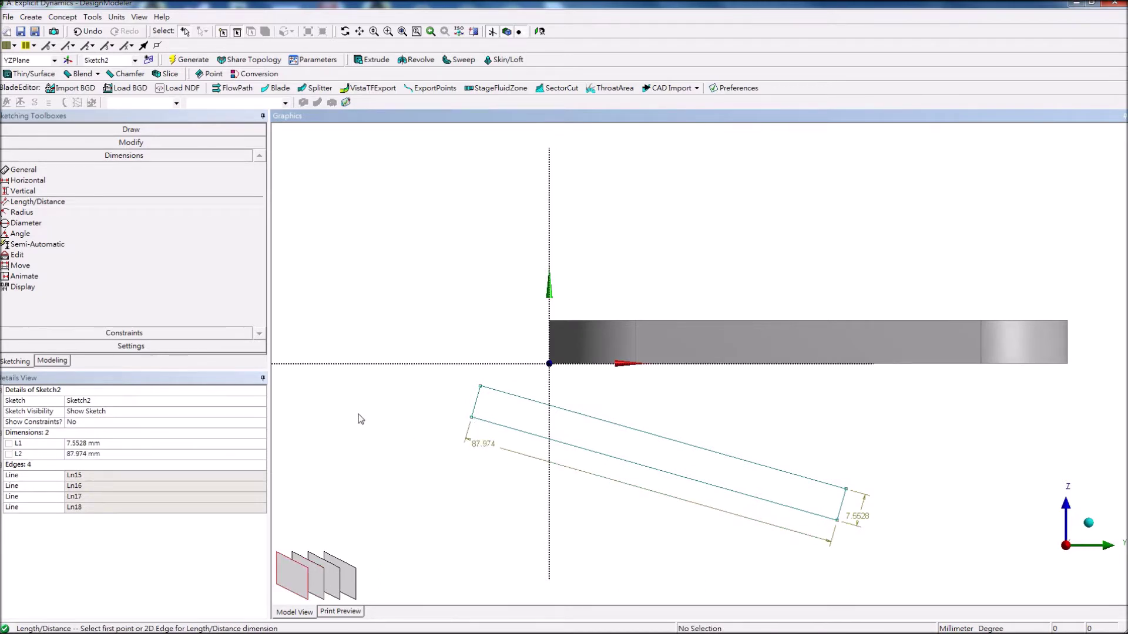
Add a 15.803° angle dimension between the top edge and the horizontal axis.
click(35, 233)
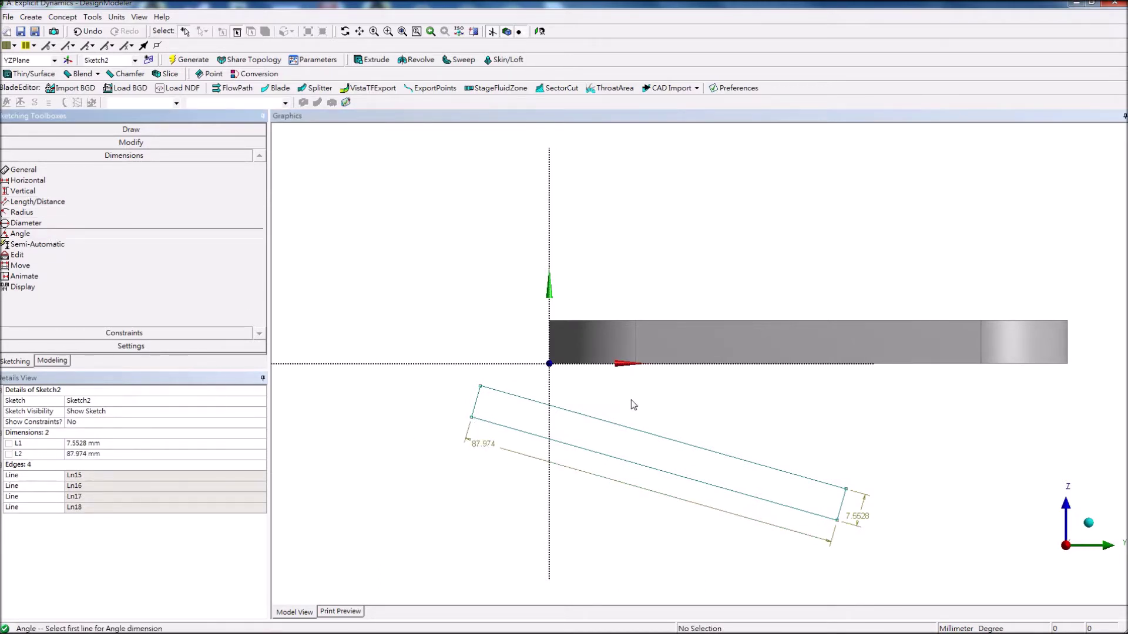
click(710, 453)
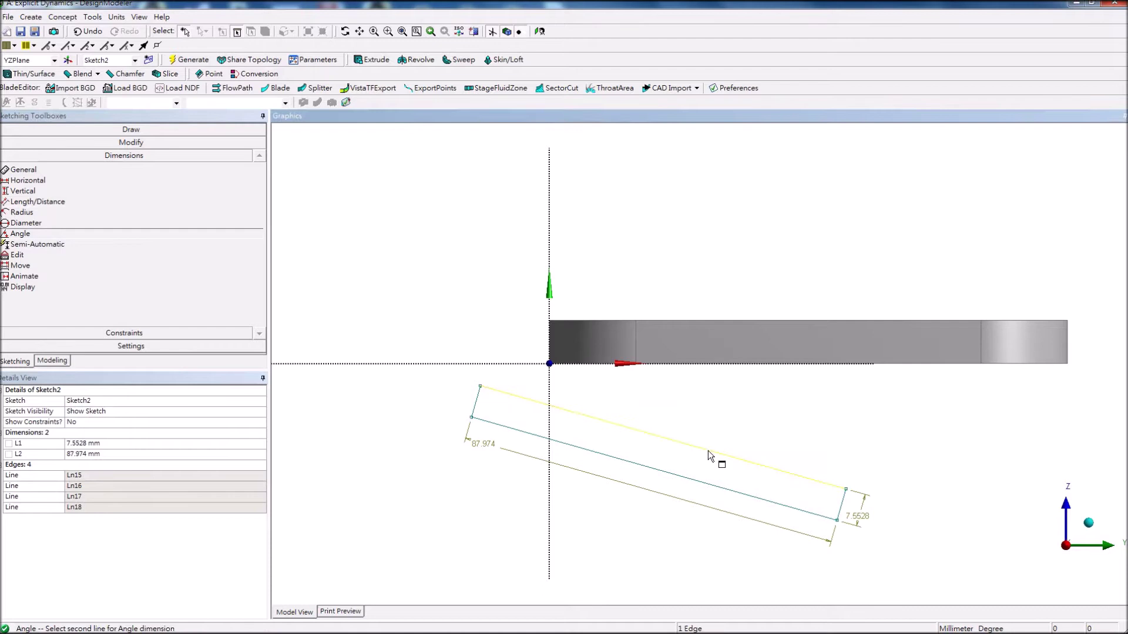
click(761, 365)
click(766, 386)
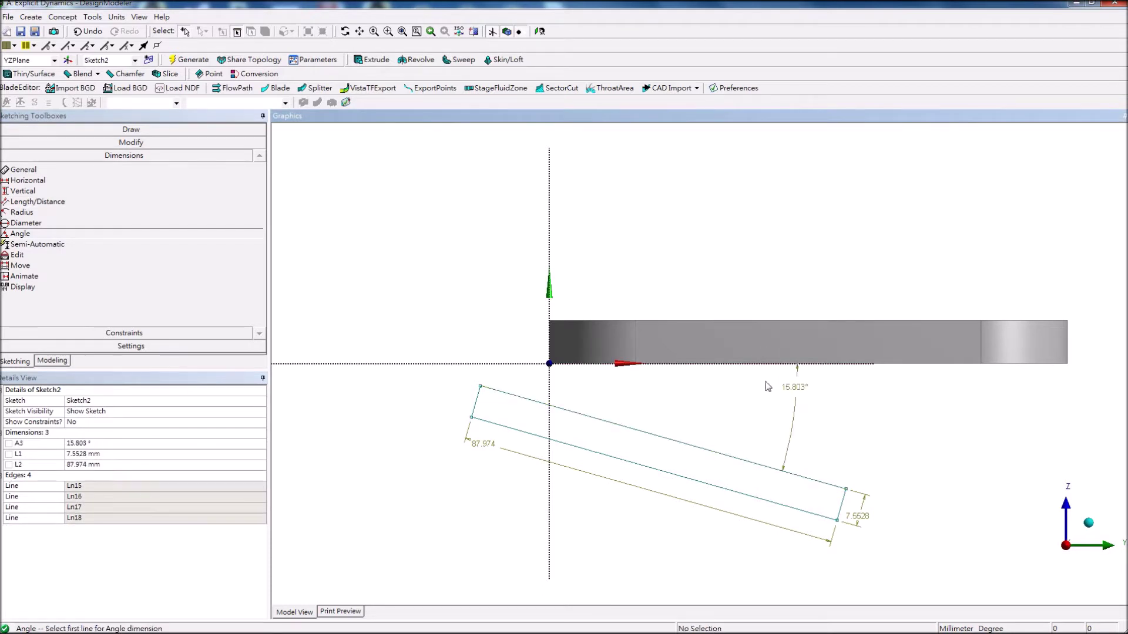
click(119, 144)
click(123, 129)
click(99, 332)
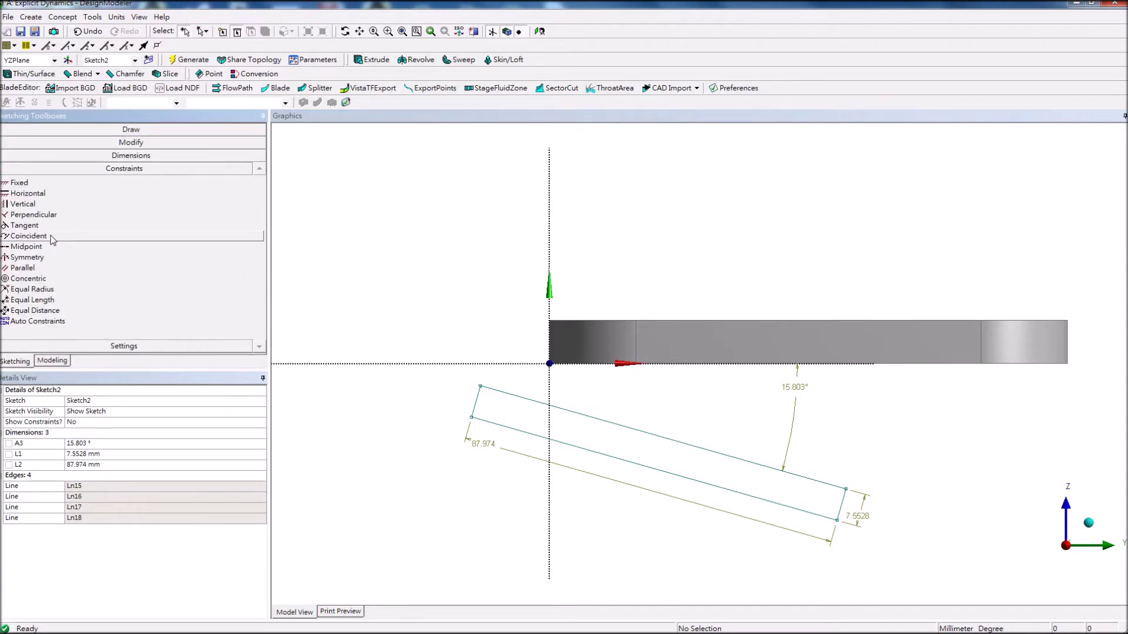
Constrain the tilted rectangle's top edge to be coincident with the sketch origin.
click(28, 236)
click(634, 429)
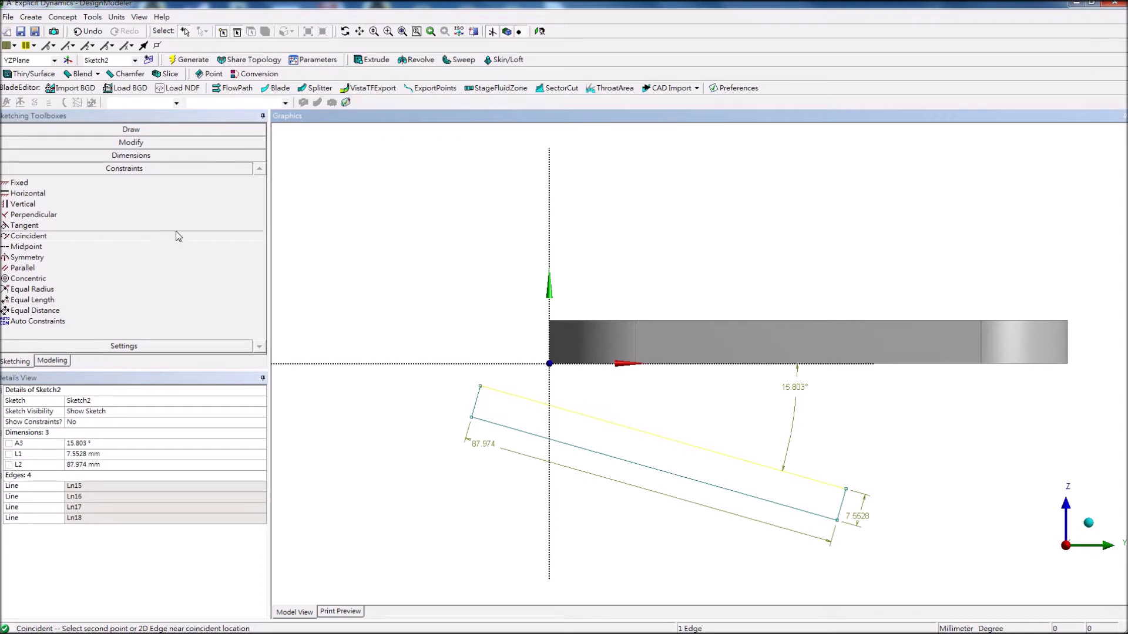
click(548, 364)
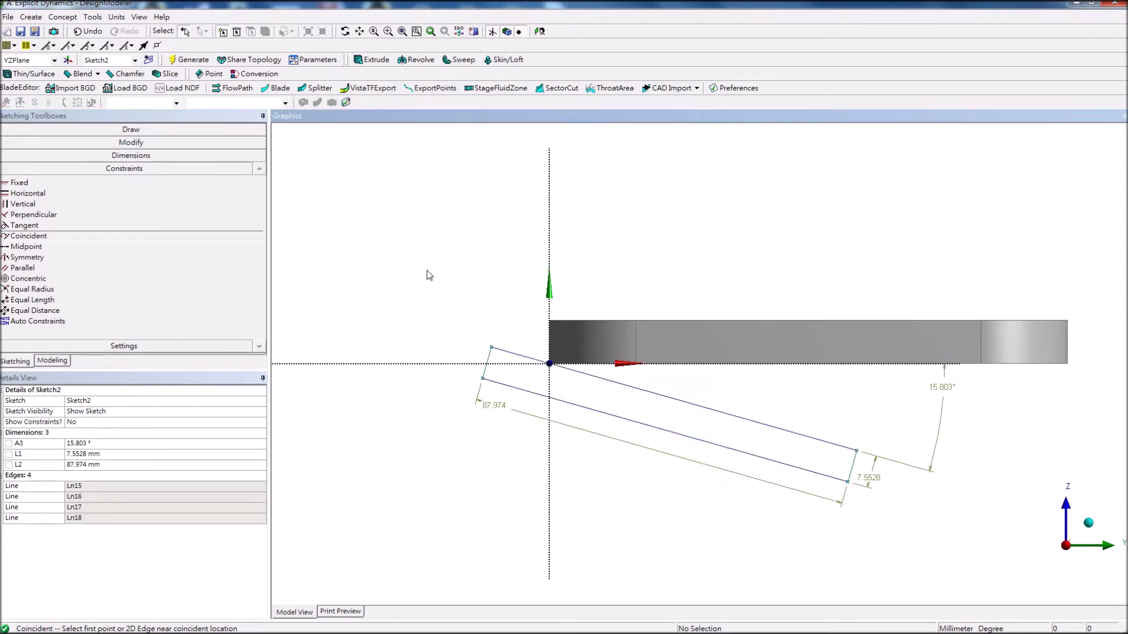
click(141, 157)
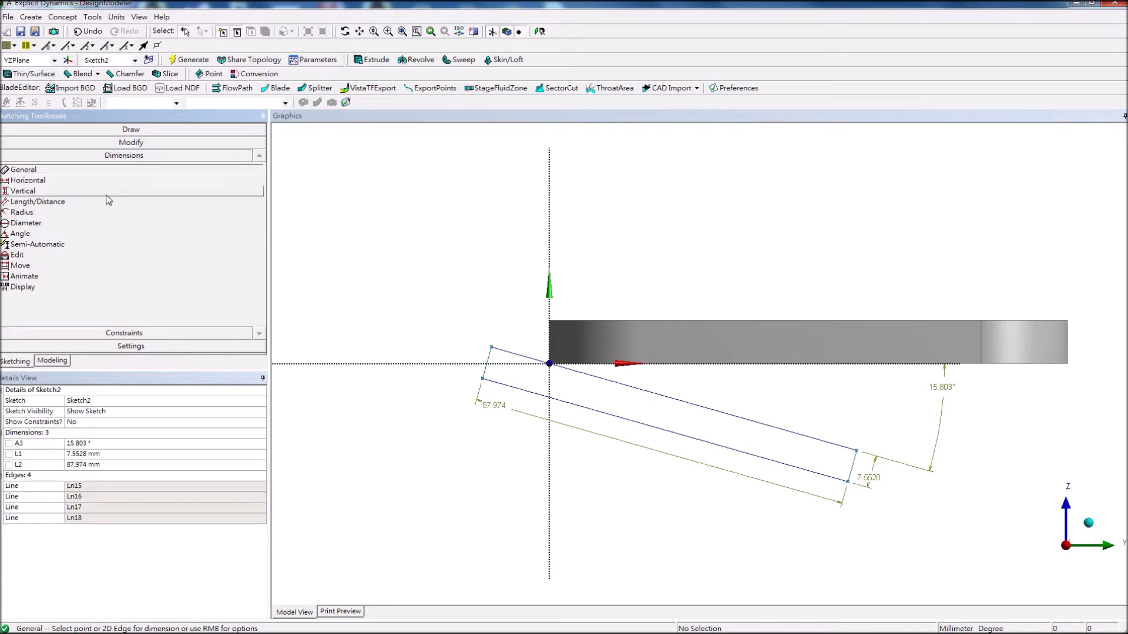
Add a Length/Distance dimension from the rectangle's top-left corner to the origin.
click(103, 204)
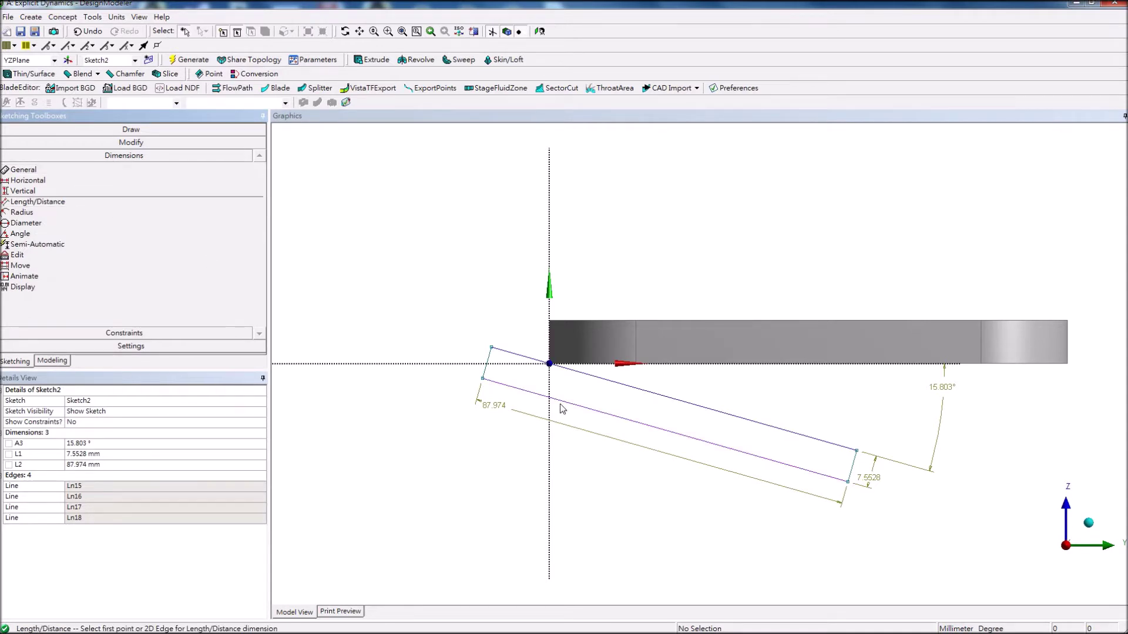
click(491, 351)
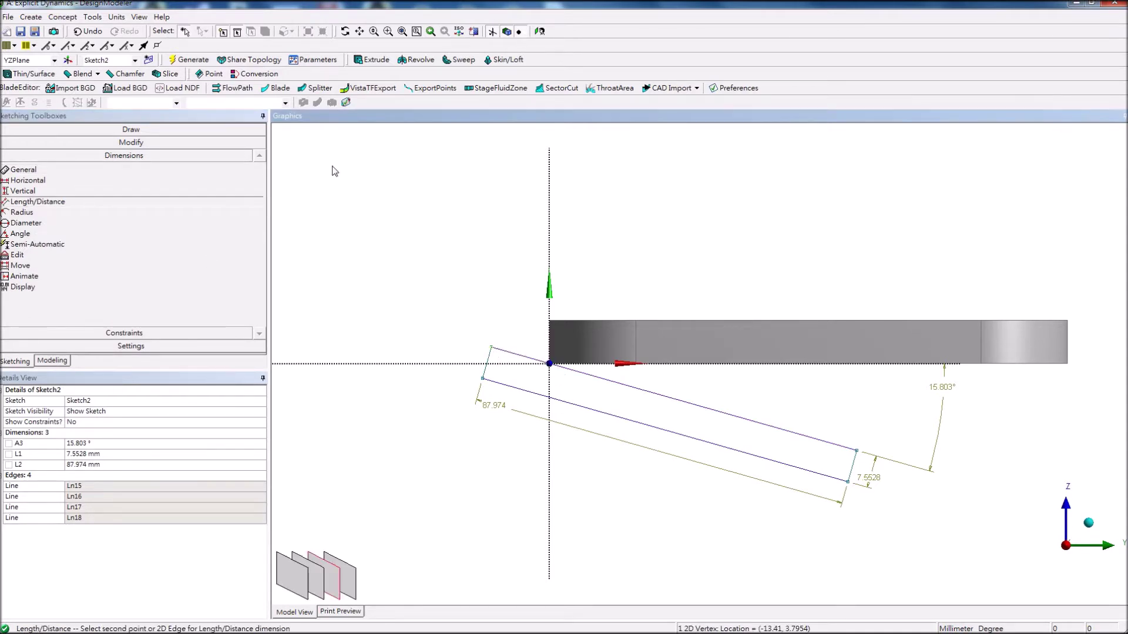
click(550, 364)
click(500, 441)
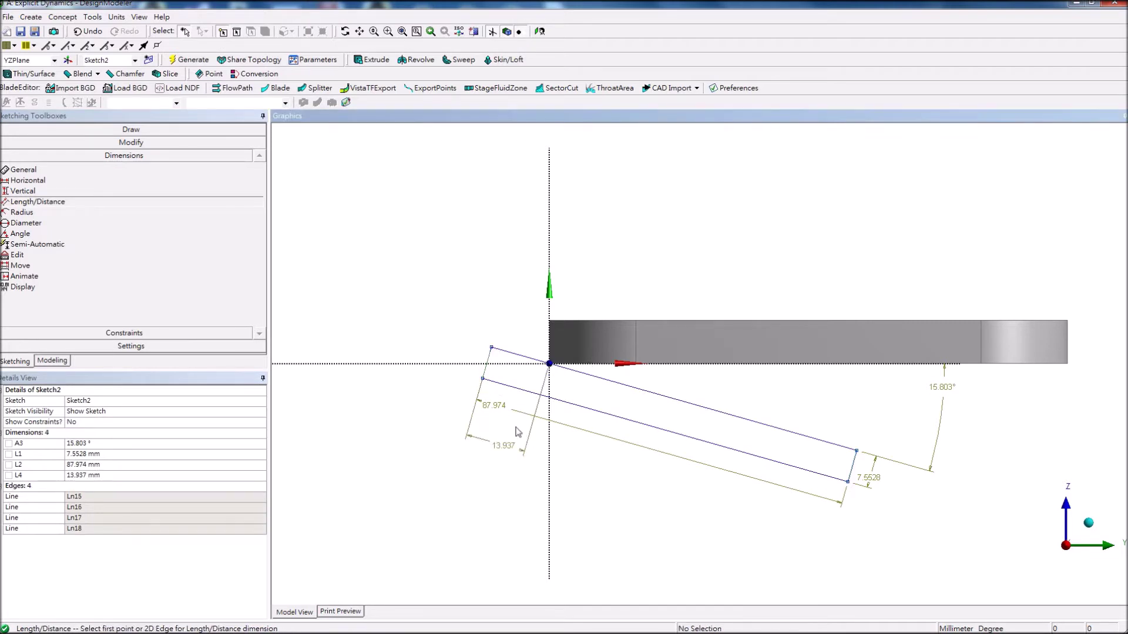
Set the rectangle dimensions to L1 10 mm, L2 160 mm, L4 20 mm and A3 20°.
click(122, 456)
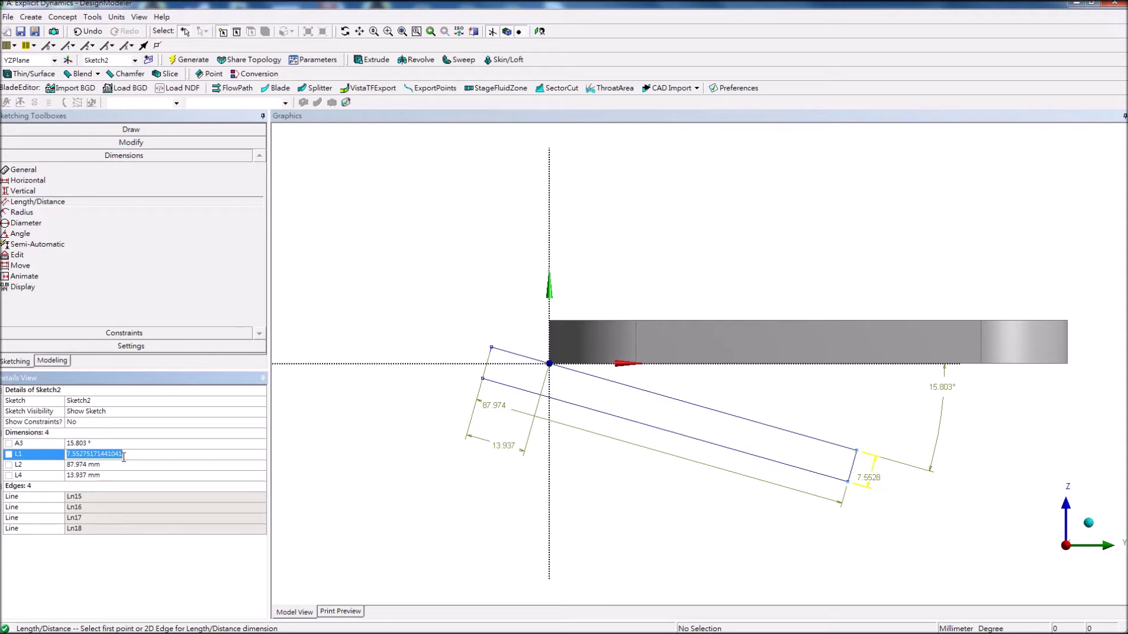
text(10)
click(112, 465)
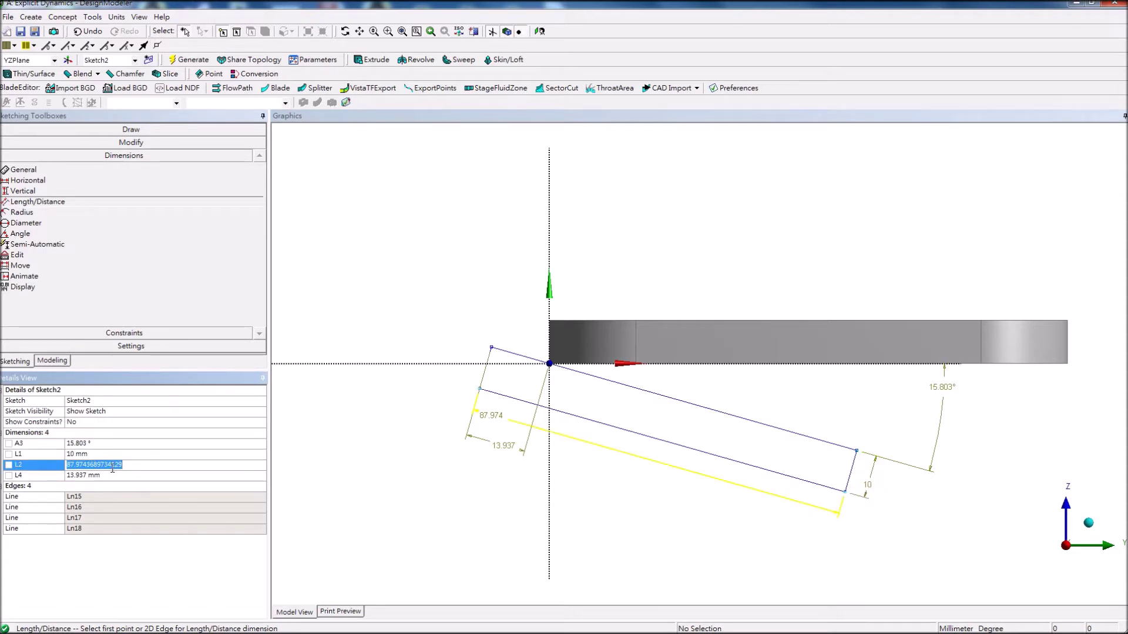
text(160)
click(112, 476)
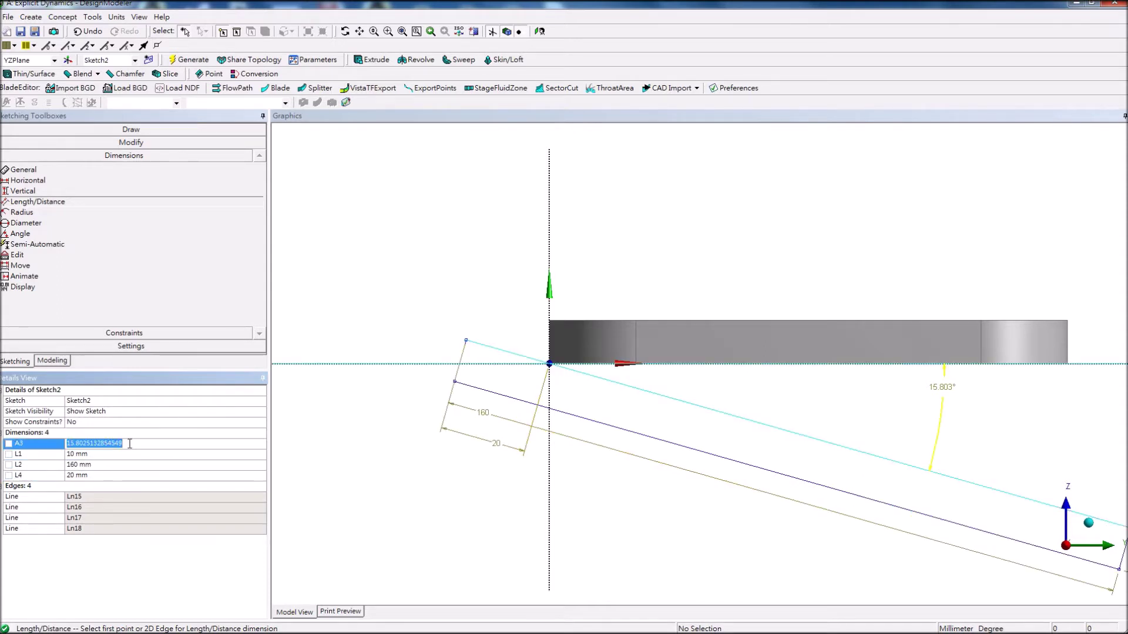
text(20)
key(Return)
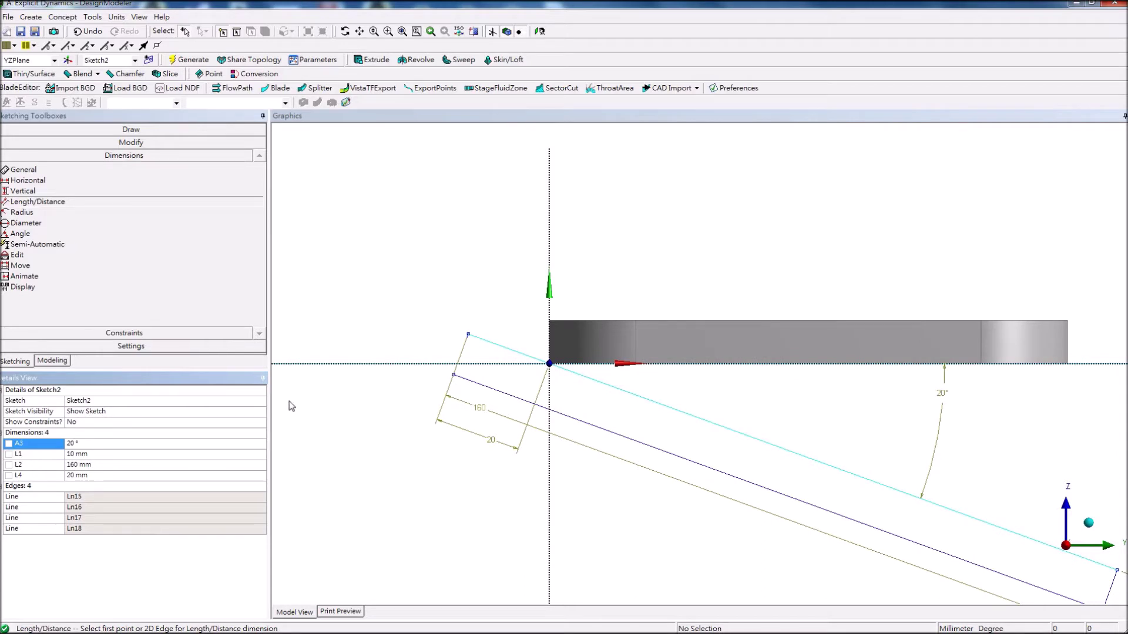
Extrude Sketch2 symmetrically in both directions to a 40 mm depth and generate the slab.
click(371, 59)
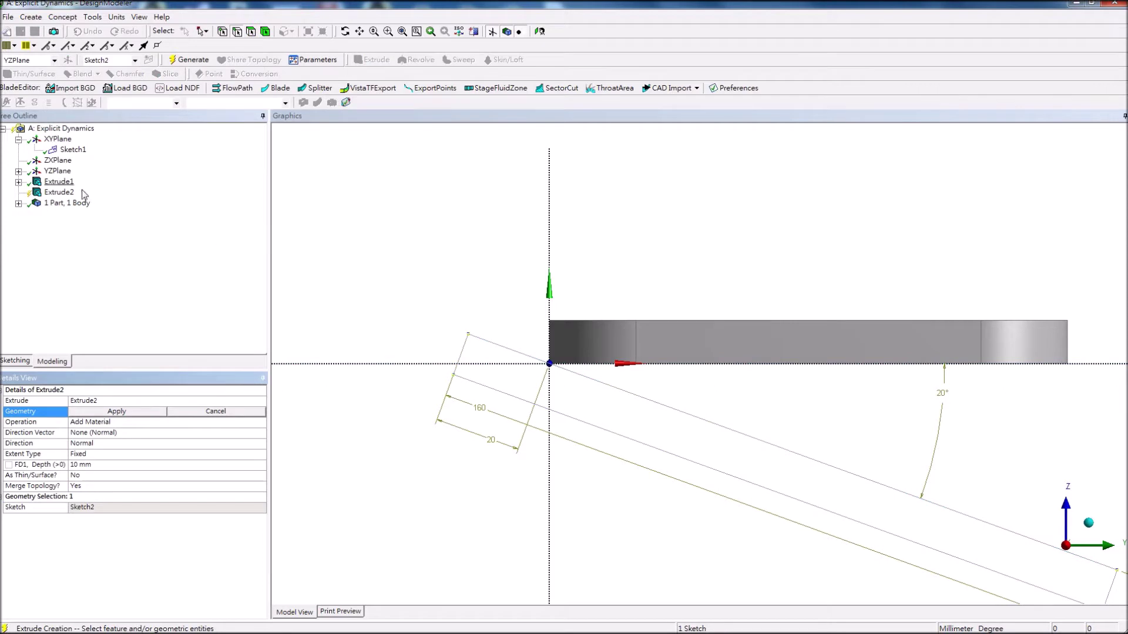
click(18, 171)
click(73, 181)
click(117, 412)
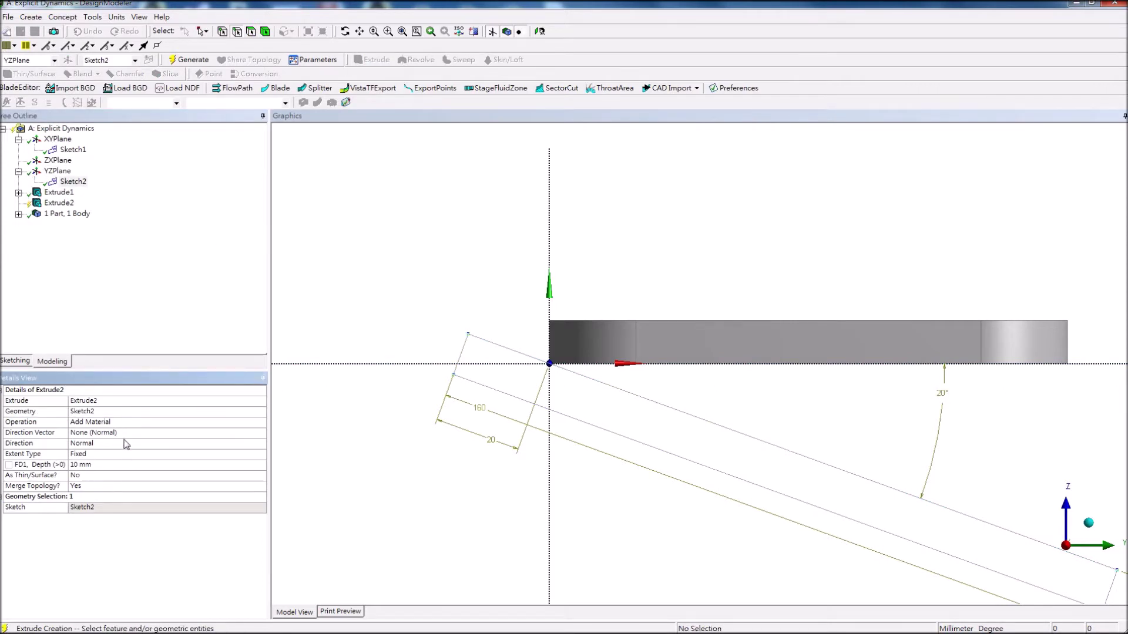
click(127, 444)
click(261, 444)
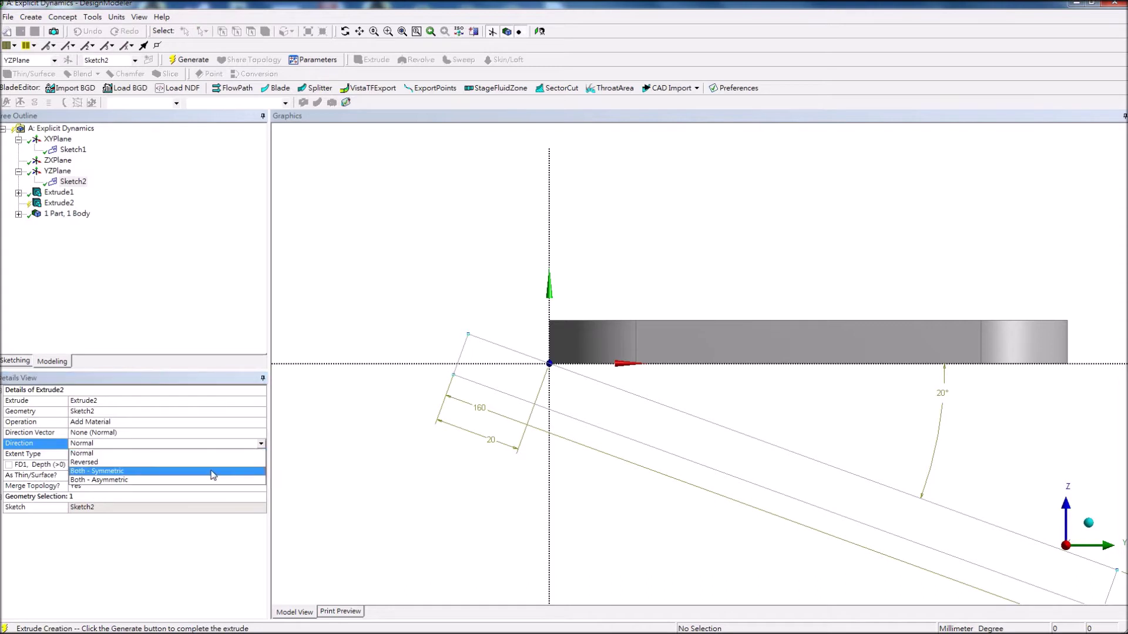
click(213, 474)
click(133, 465)
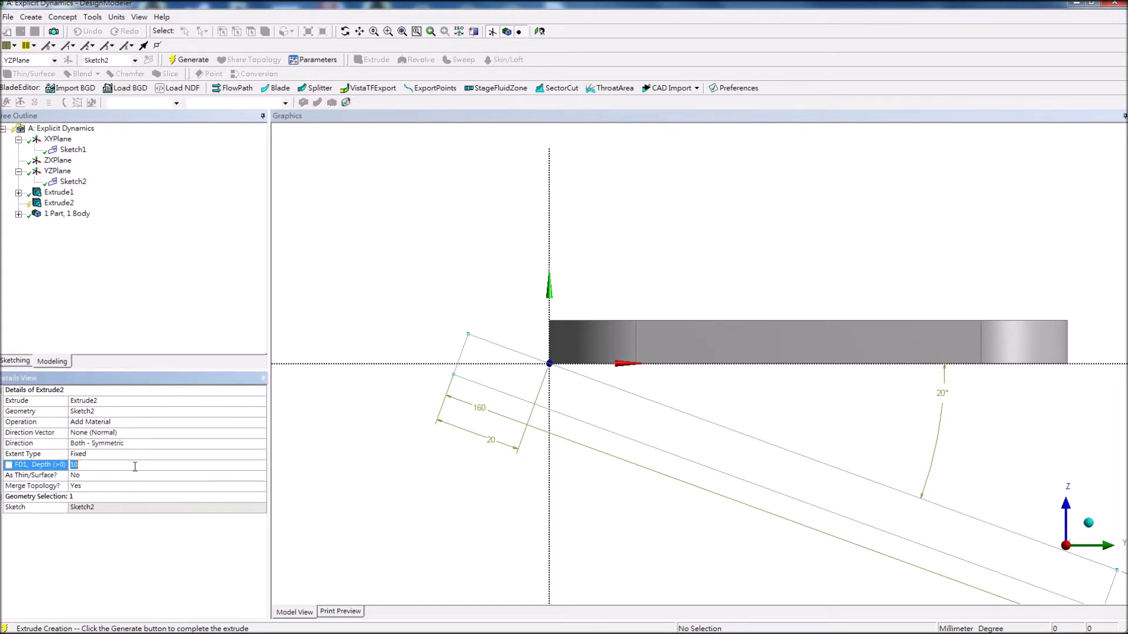
text(40)
key(Return)
click(191, 63)
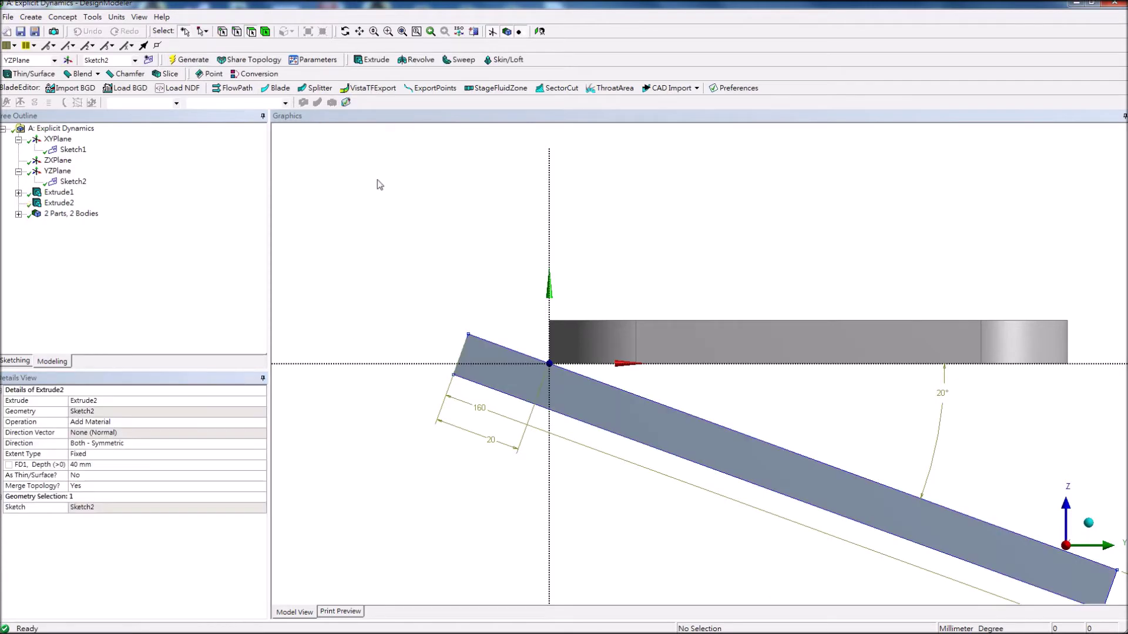
mouse_move(454, 204)
middle_down()
mouse_move(464, 196)
mouse_move(360, 234)
mouse_move(406, 209)
middle_up()
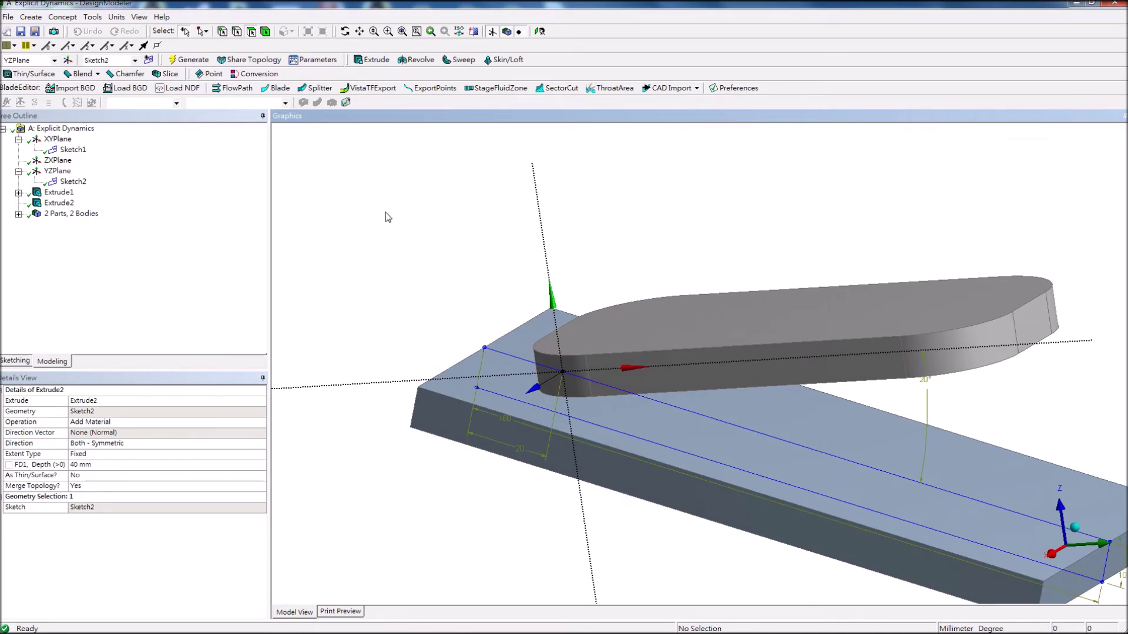
Apply a Thin/Surface feature to the phone body with Bodies Only selection and 0 mm thickness.
click(33, 73)
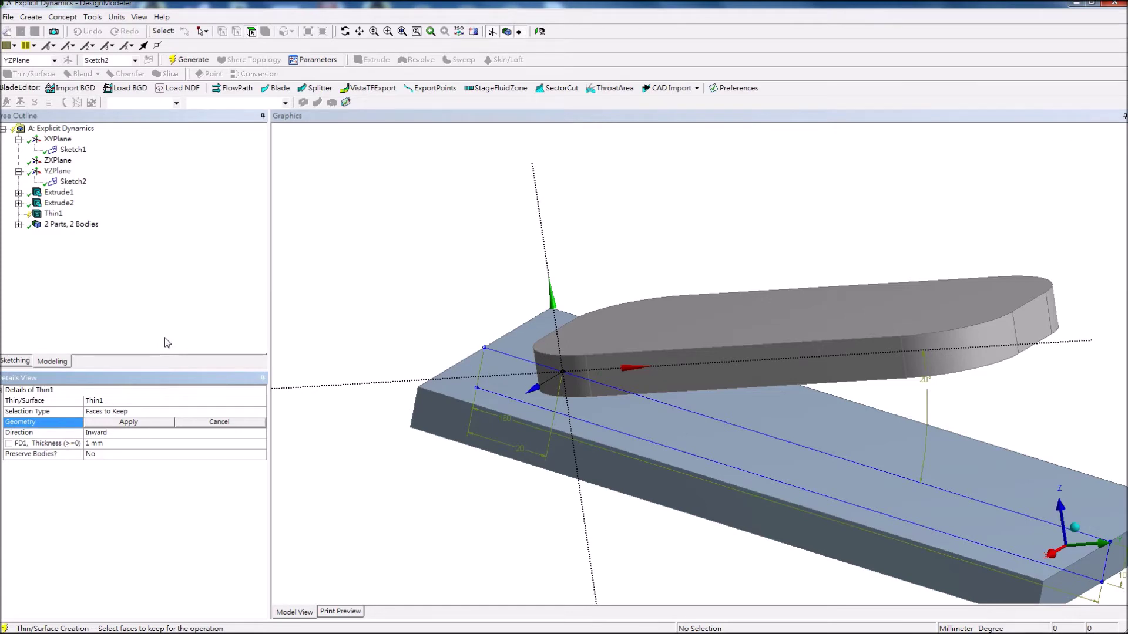
click(171, 411)
click(260, 411)
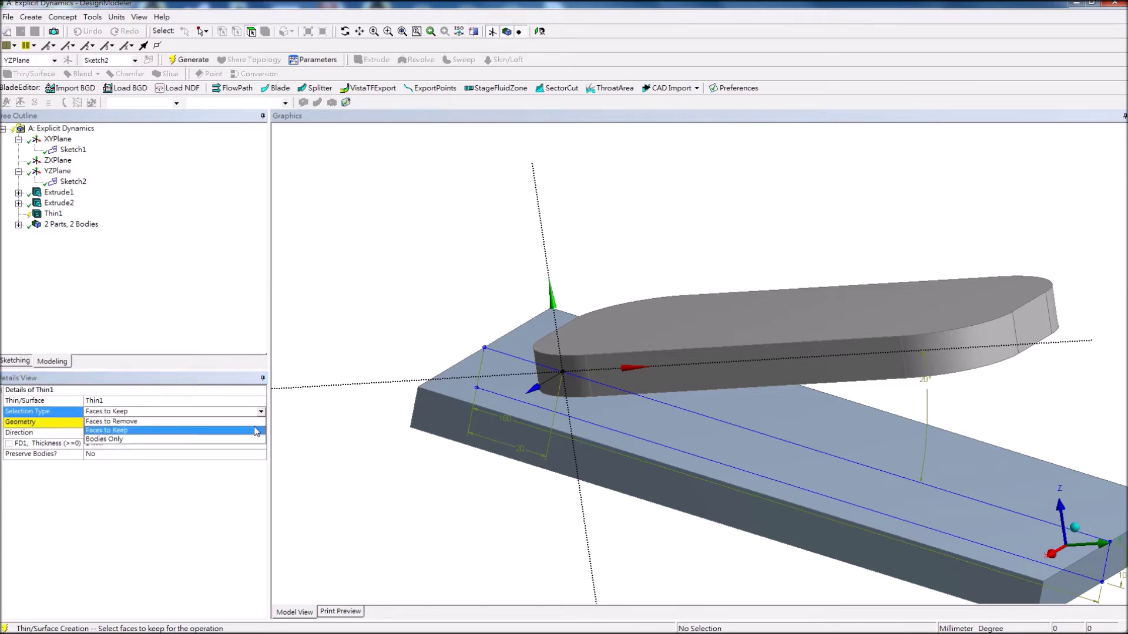
click(244, 443)
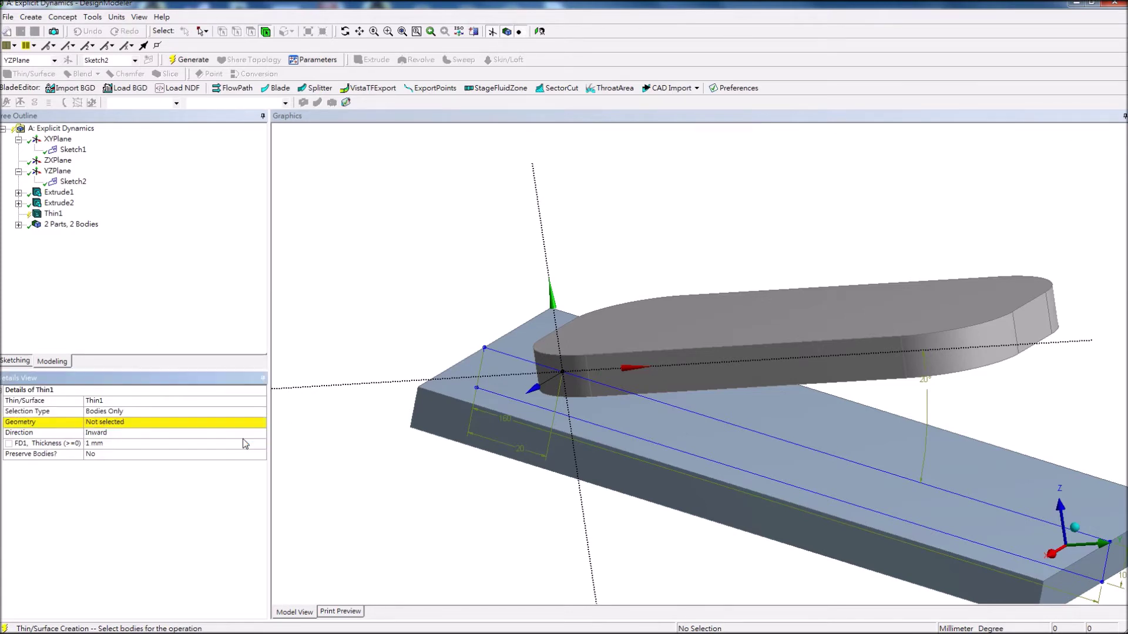
click(203, 422)
click(902, 341)
click(154, 421)
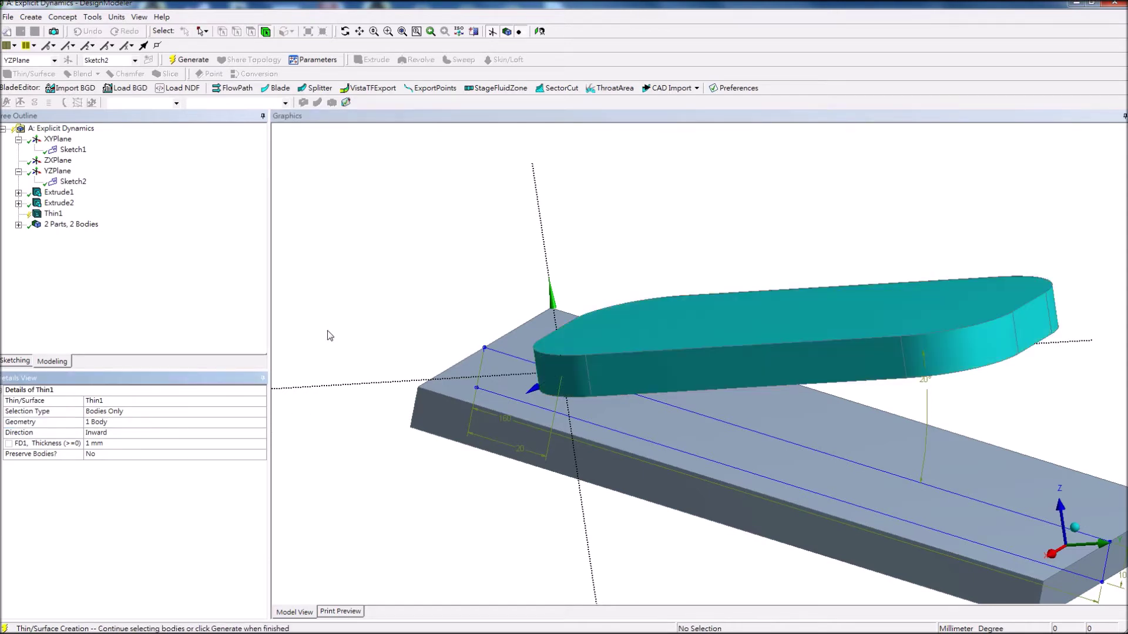
click(152, 443)
text(0)
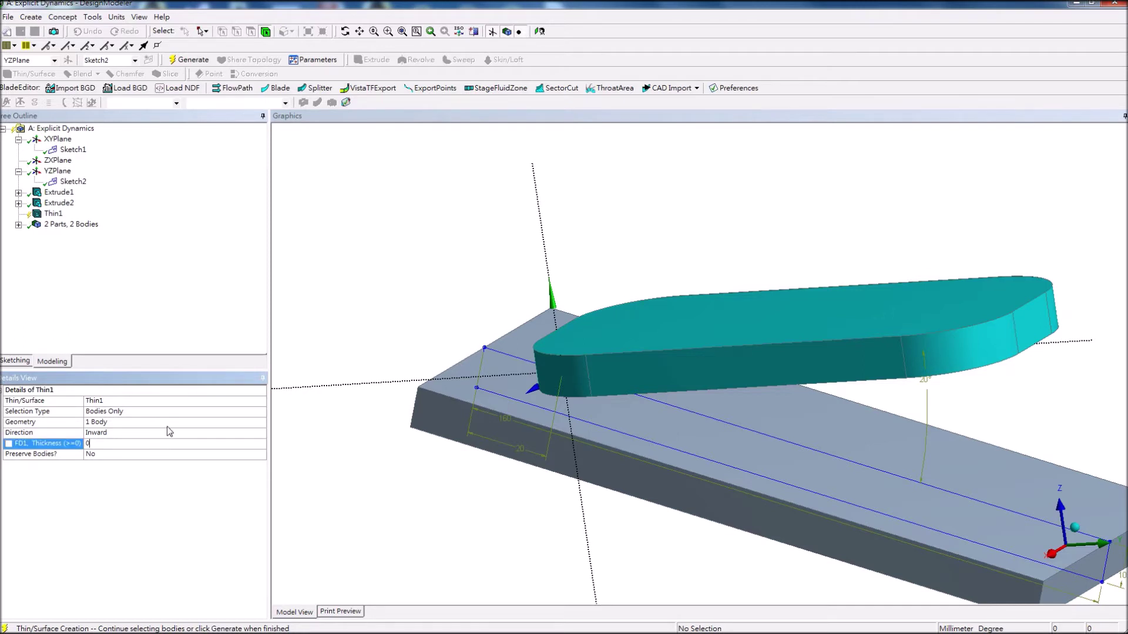
key(Return)
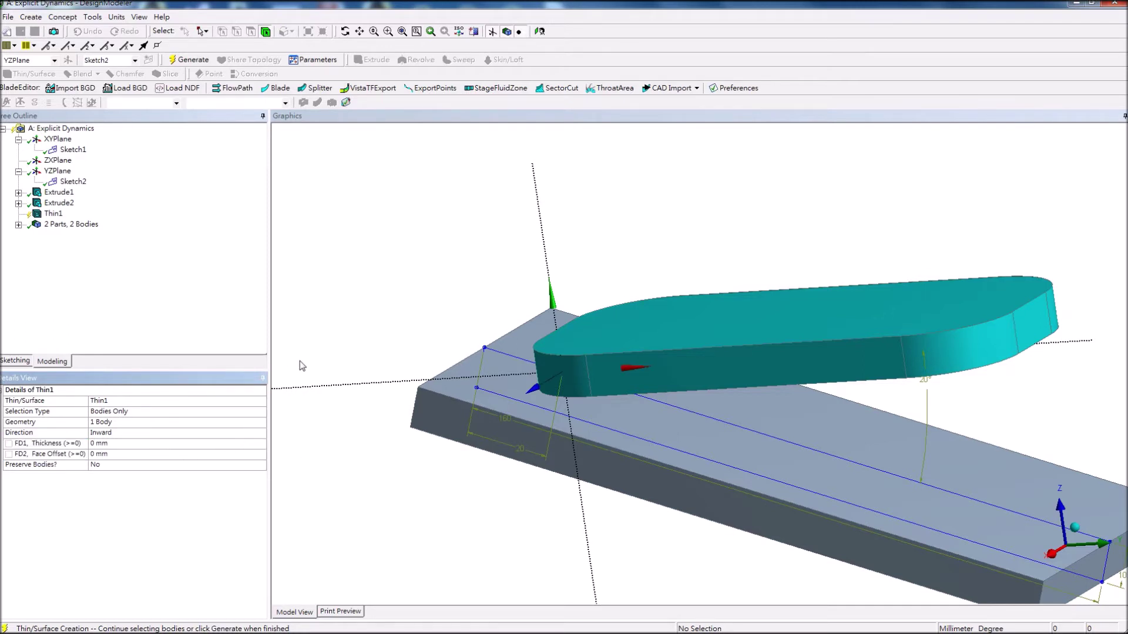
click(189, 60)
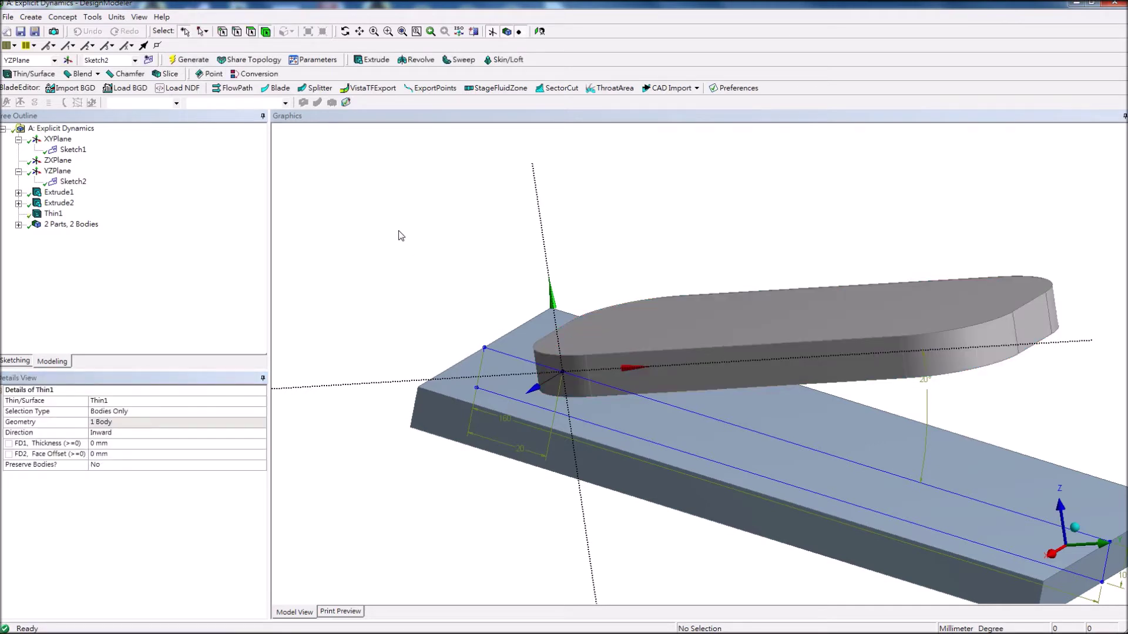
Rename the Surface Body to Phone.
click(18, 224)
click(67, 235)
right_click(68, 236)
click(114, 301)
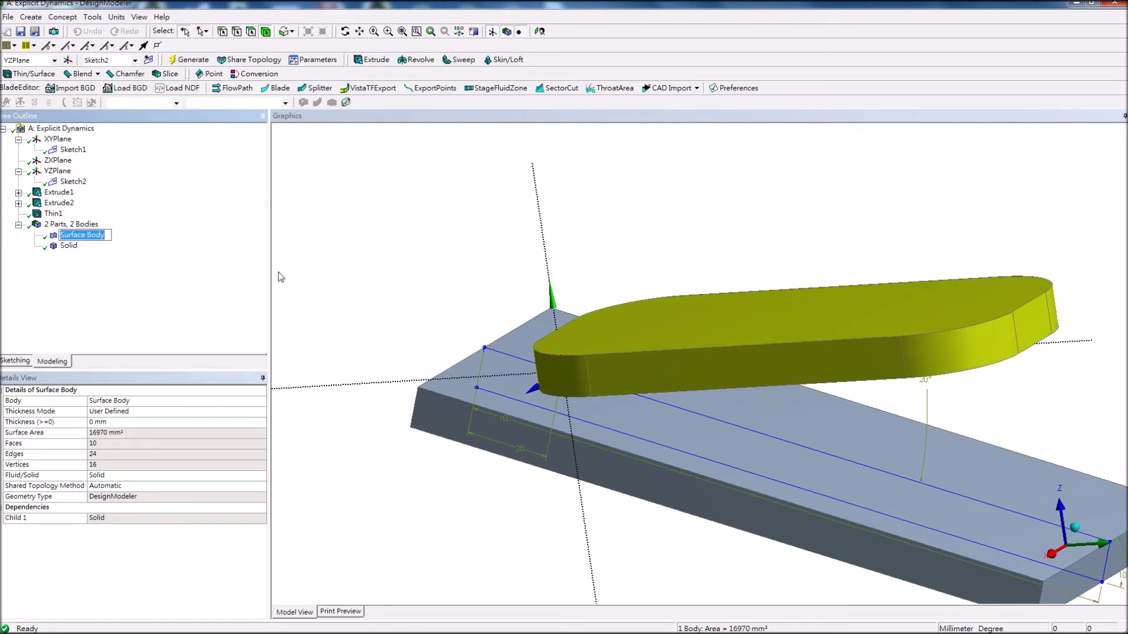
text(phone)
key(Return)
Rename the Solid body to Floor.
click(68, 247)
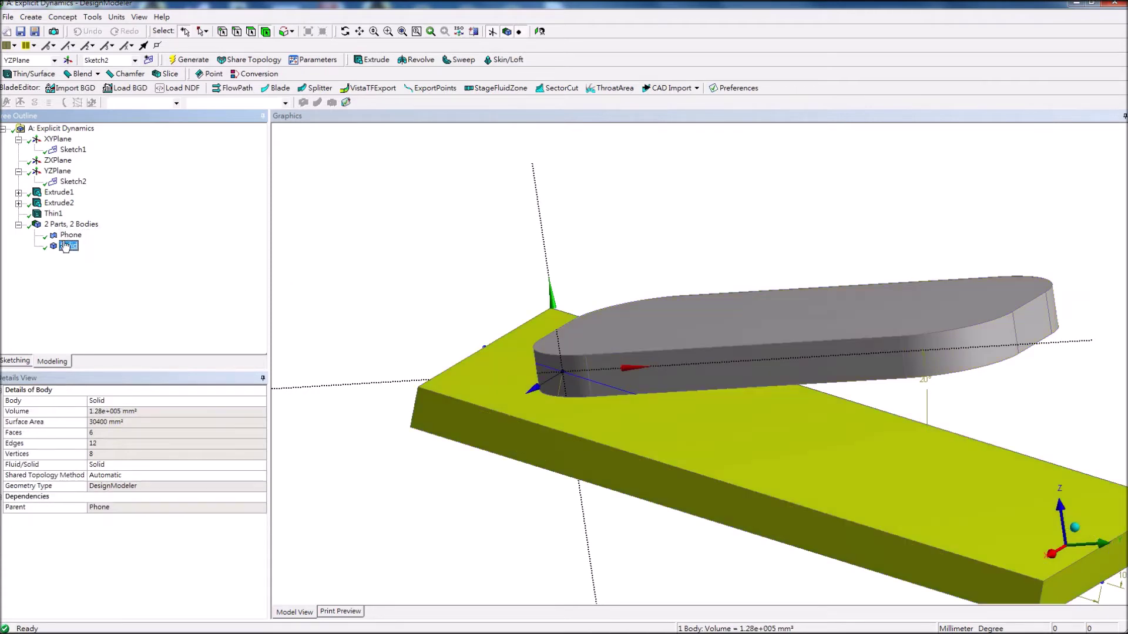
right_click(68, 247)
click(100, 292)
text(Floor)
key(Return)
click(8, 16)
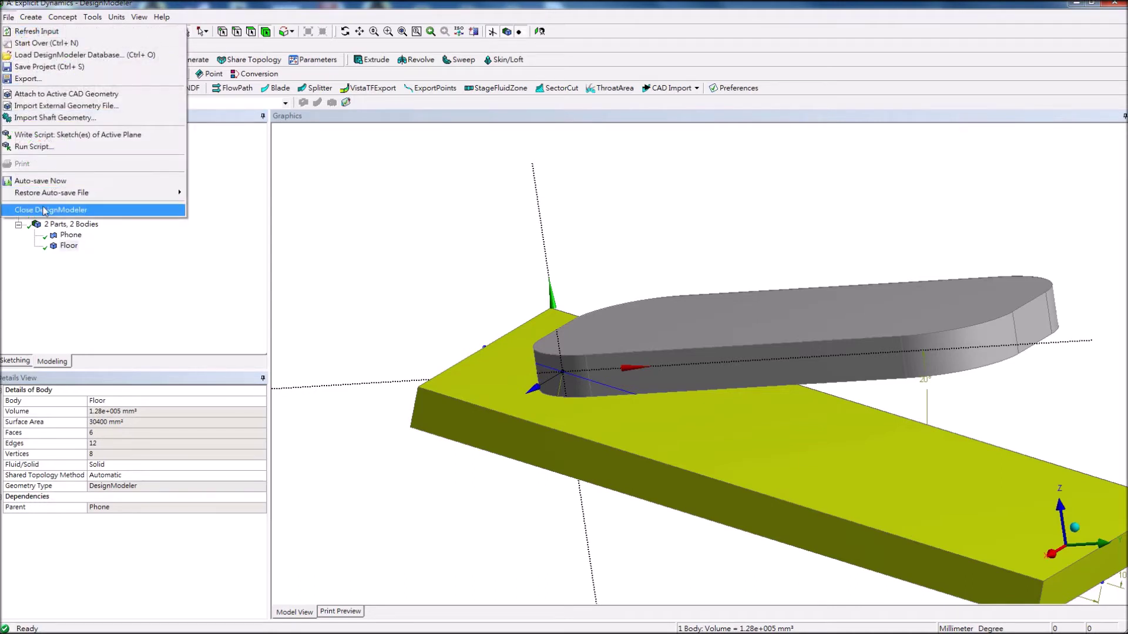
Close DesignModeler and open the Explicit Dynamics Model cell in Mechanical.
click(59, 210)
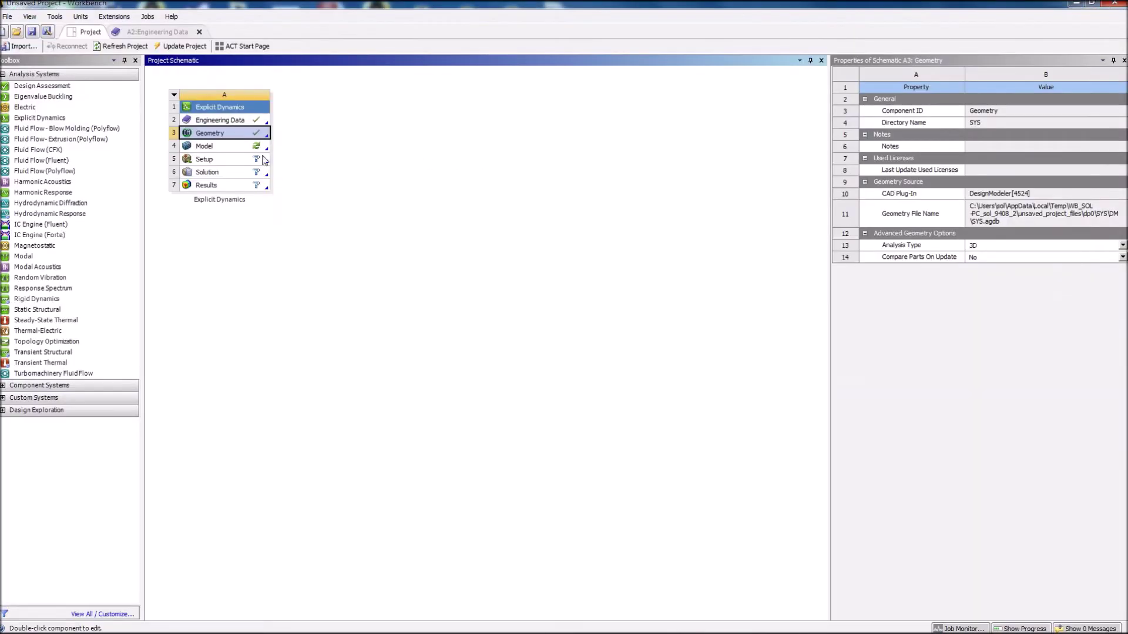
click(253, 150)
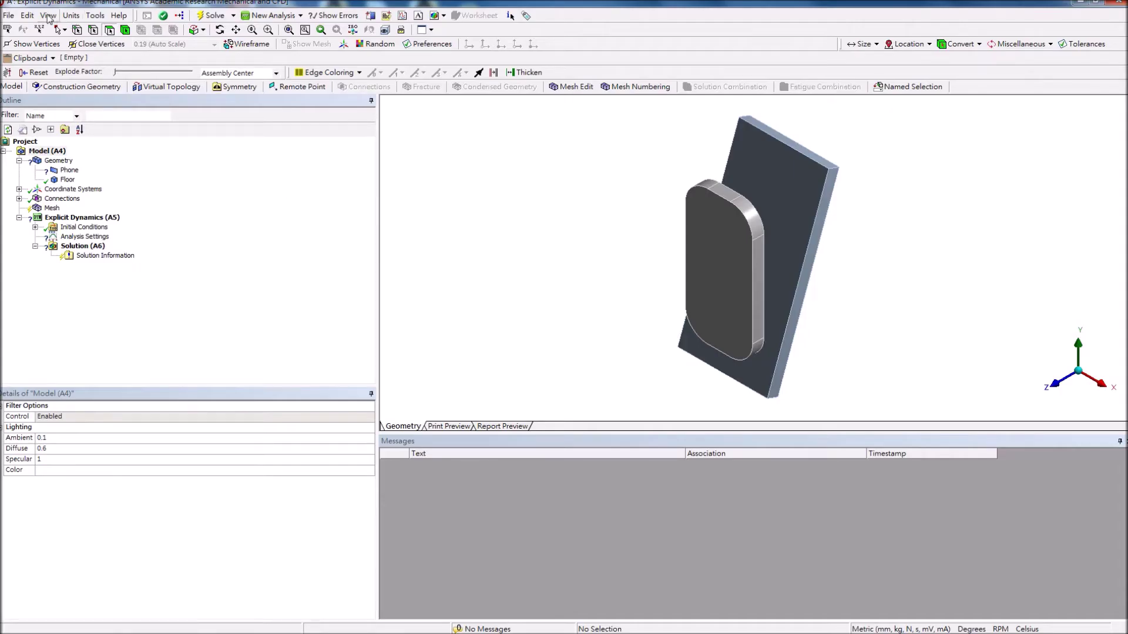
Give the Phone body 0.5 mm thickness and Aluminum Alloy NL material.
click(71, 16)
key(Escape)
click(70, 169)
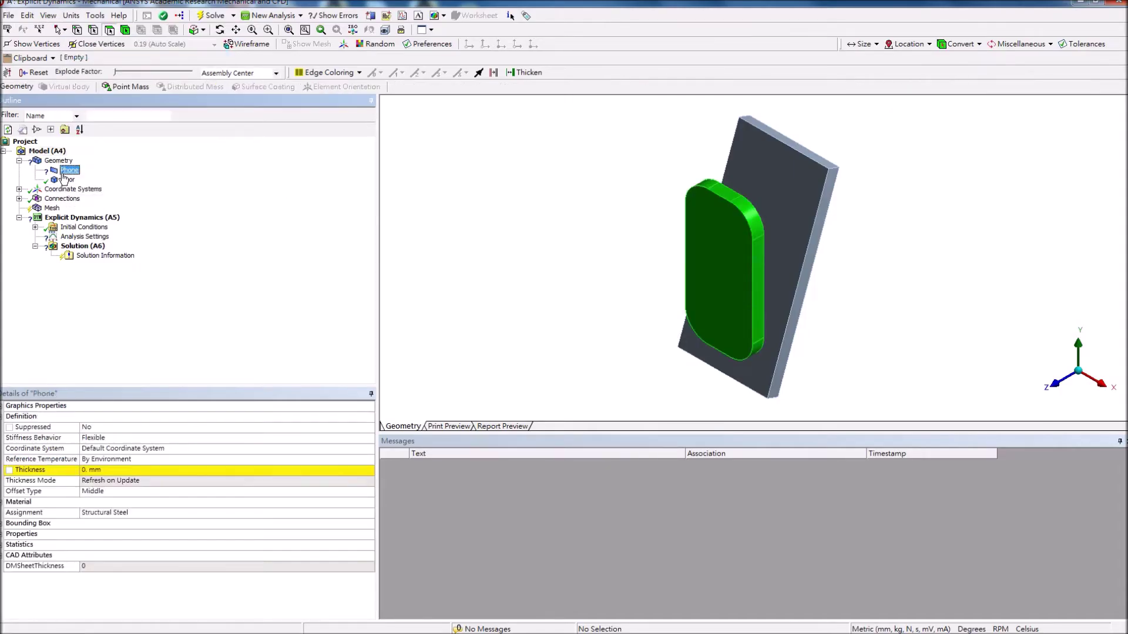
click(183, 471)
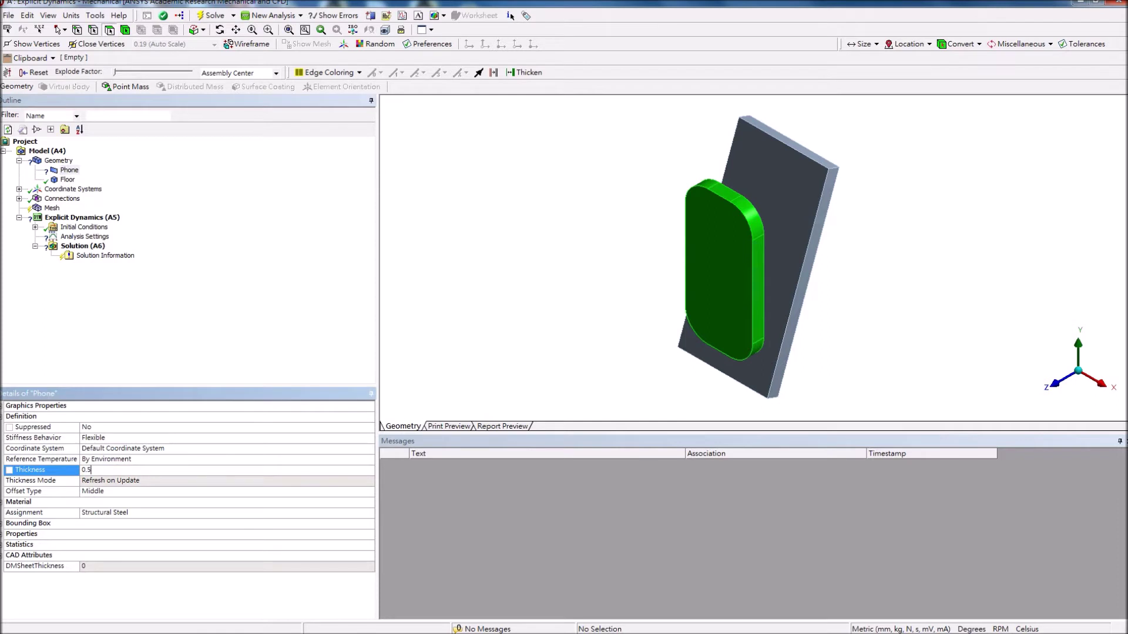
key(Return)
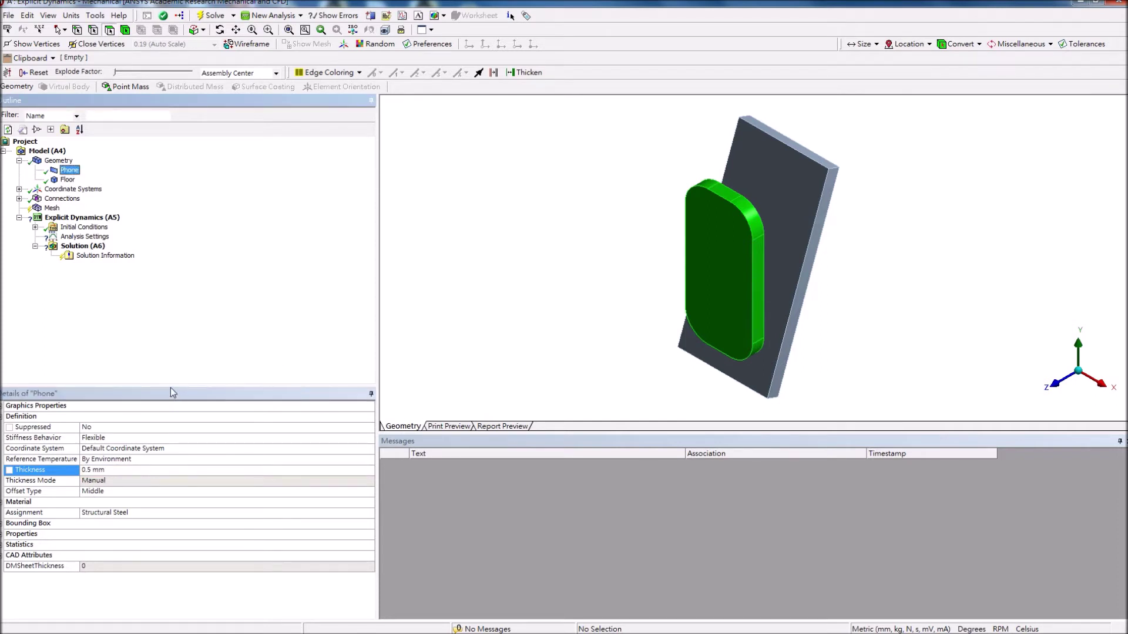
click(171, 513)
click(369, 513)
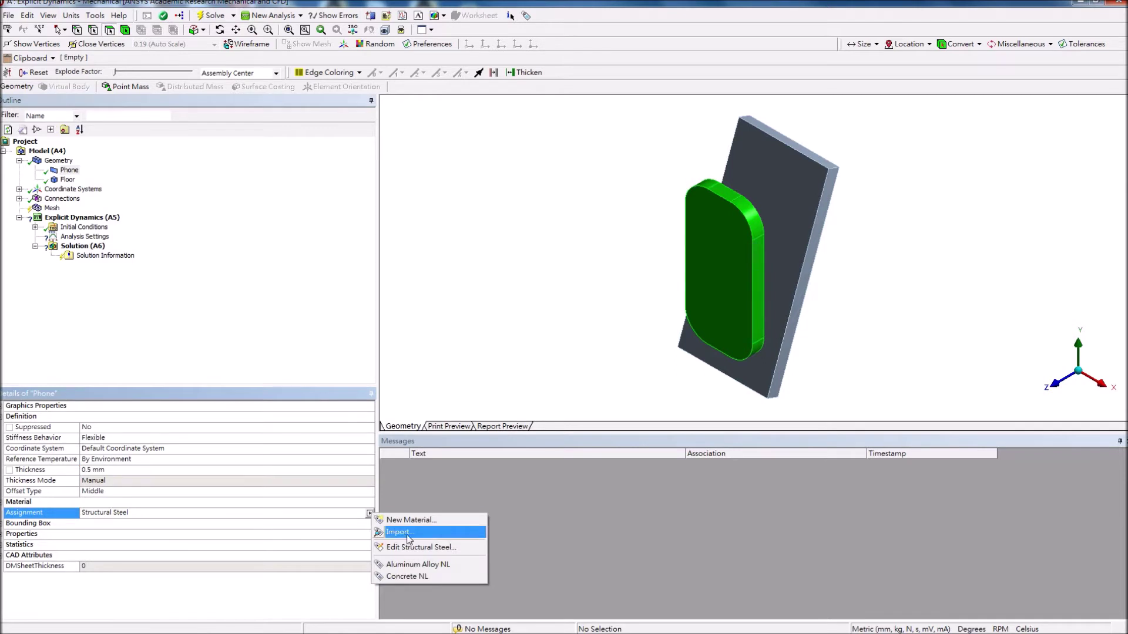
click(418, 565)
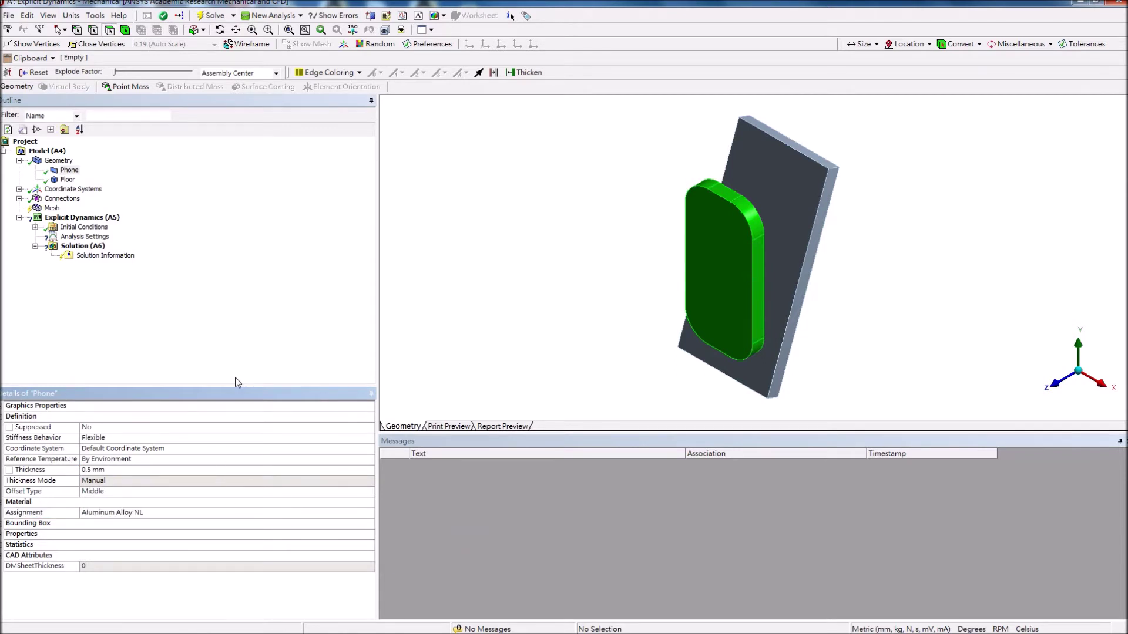
Assign Concrete NL to the Floor body and make its stiffness behavior Rigid.
click(67, 179)
click(217, 491)
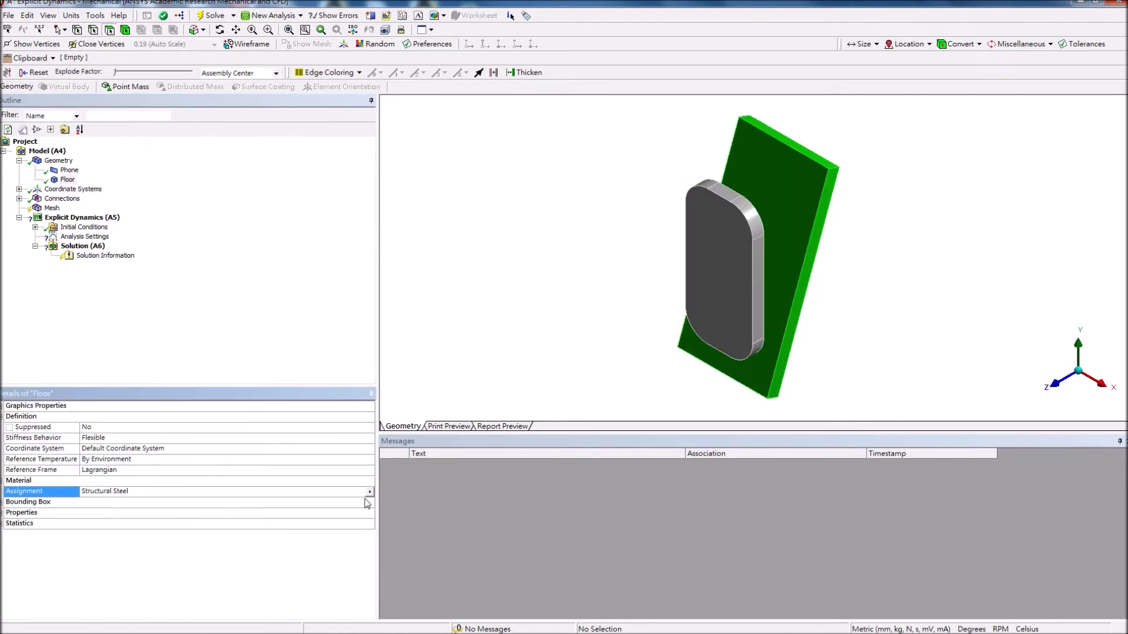
click(370, 492)
click(404, 555)
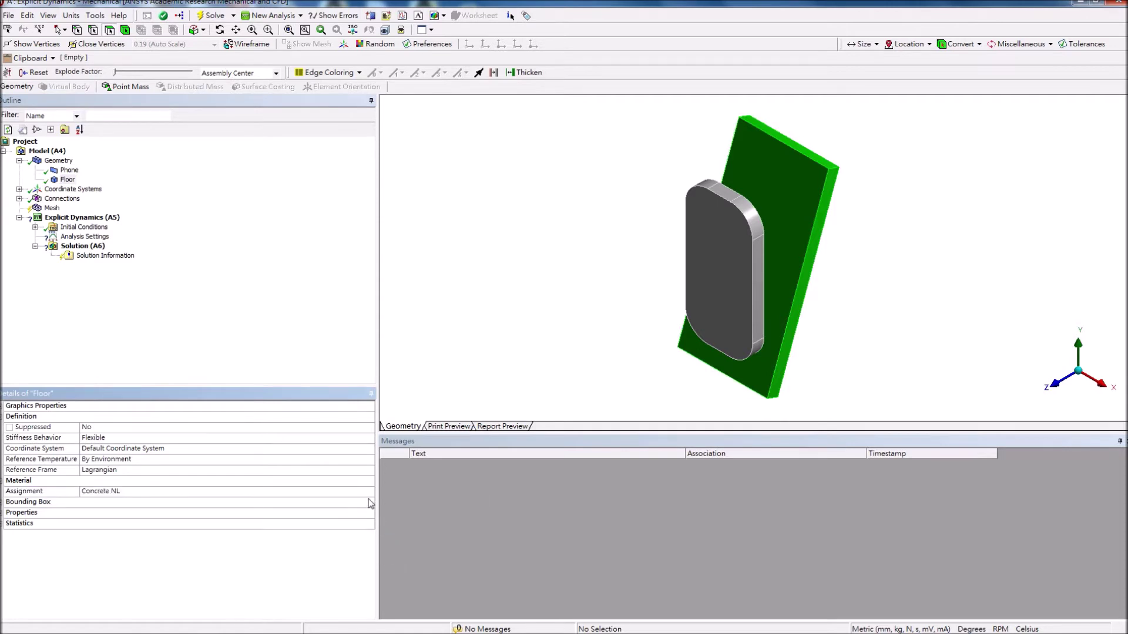
click(118, 437)
click(368, 438)
click(323, 456)
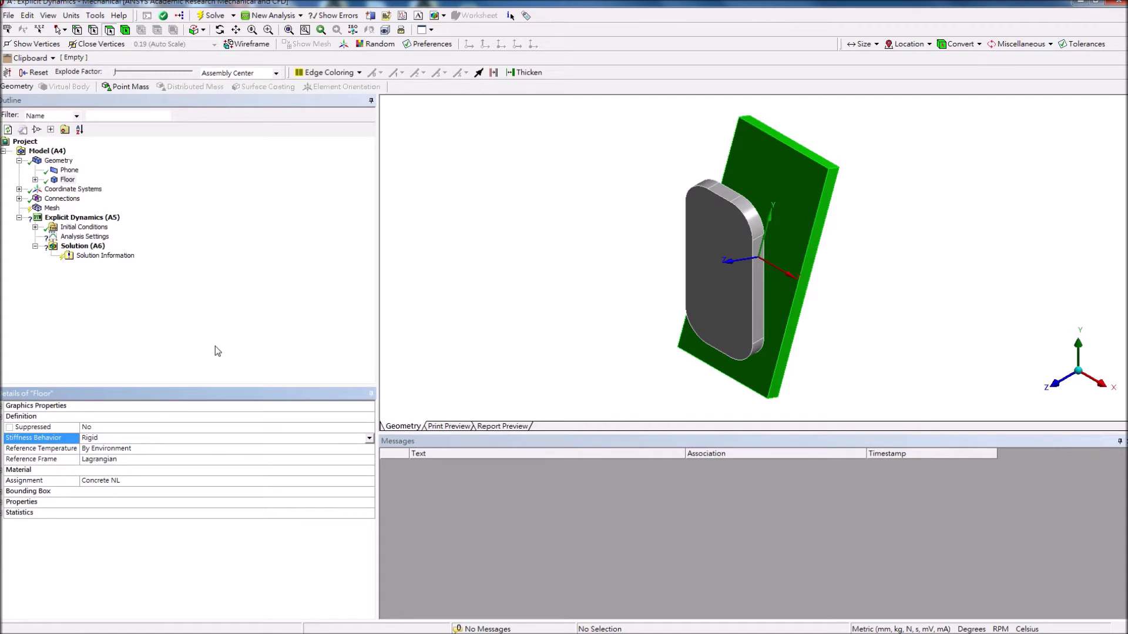
click(19, 188)
click(97, 199)
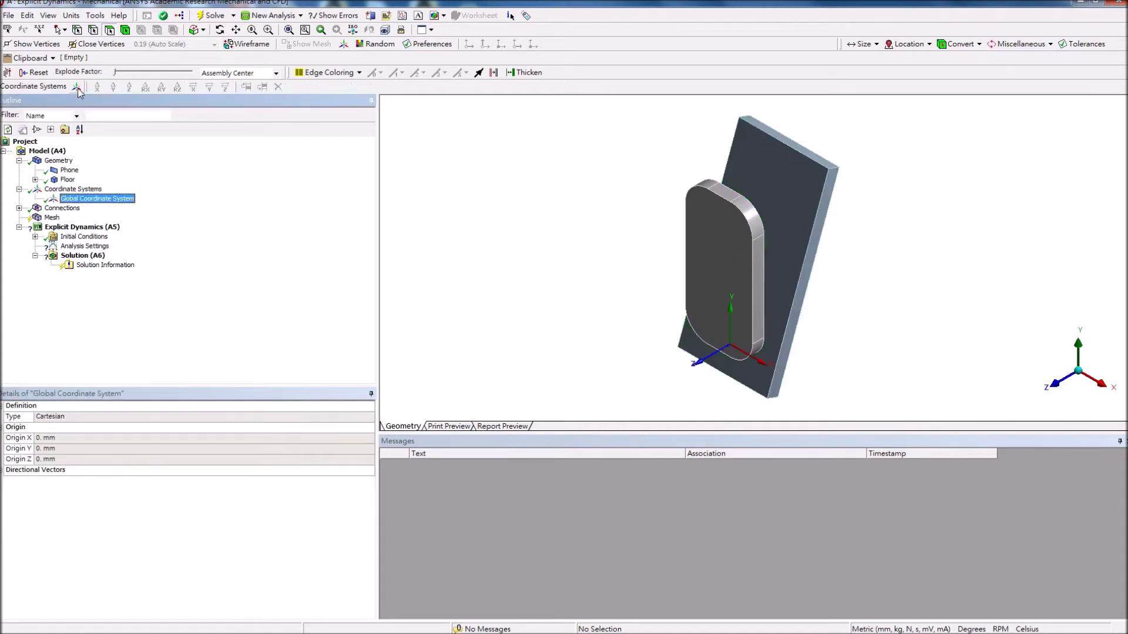
Insert a coordinate system with its origin at global coordinates and Z as the principal axis.
click(77, 87)
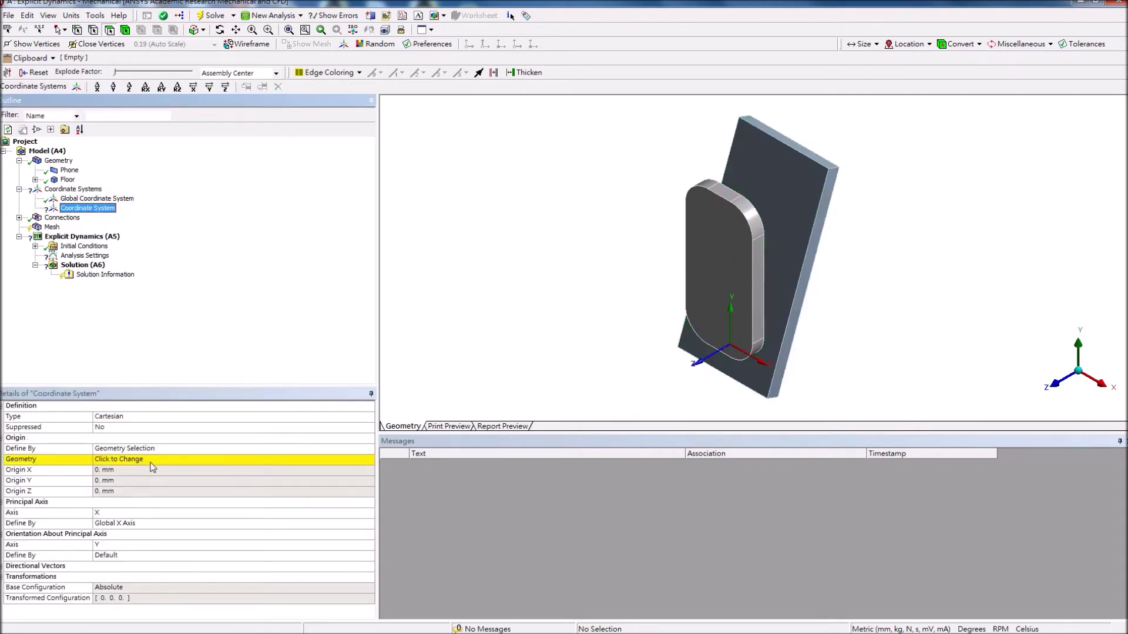
click(315, 449)
click(369, 449)
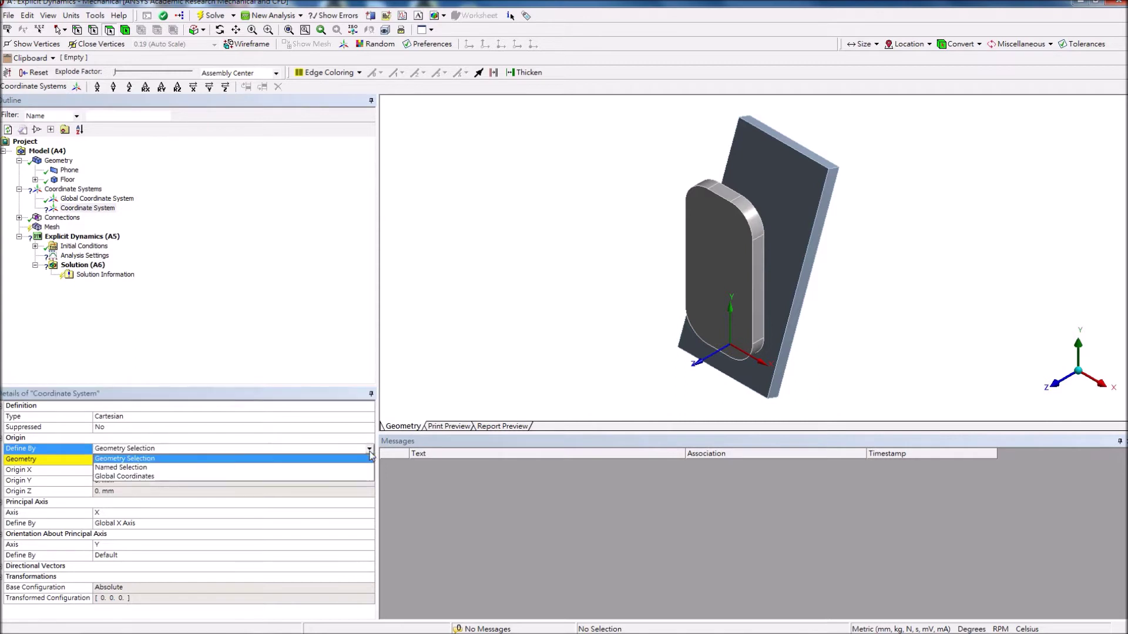
click(311, 477)
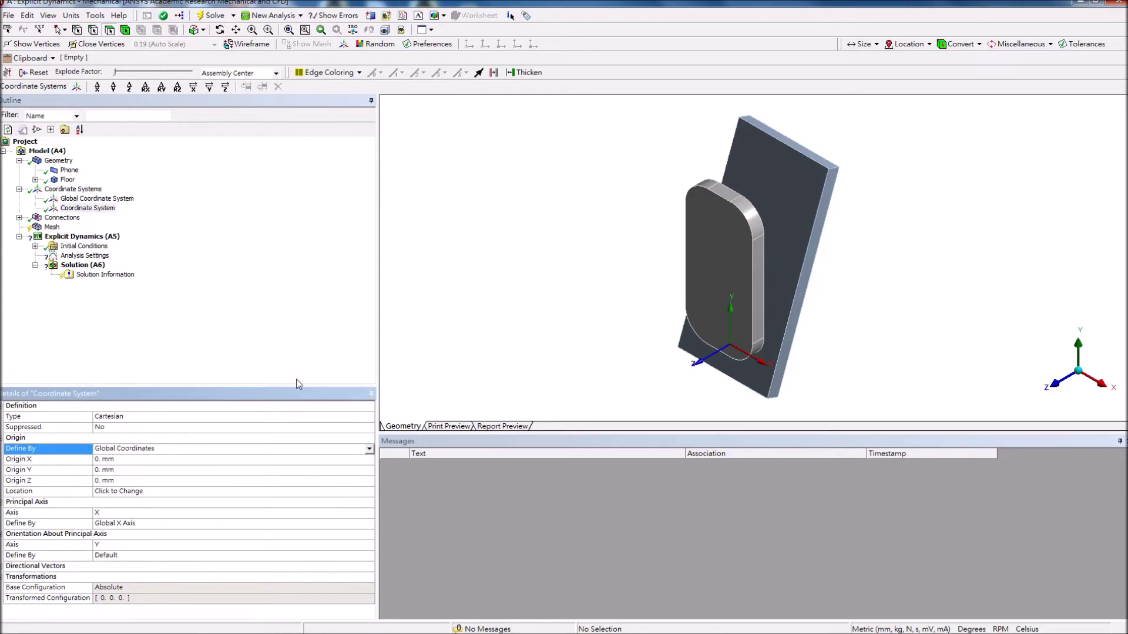
click(303, 512)
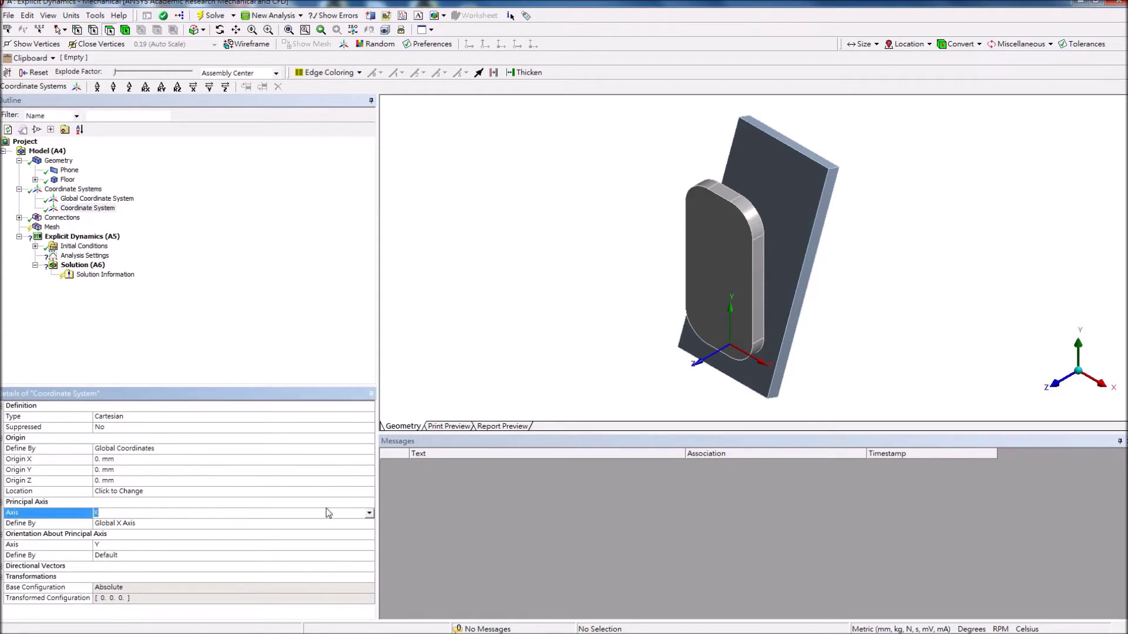
click(370, 512)
click(322, 540)
Define the Z principal axis from the floor's short end edge.
click(123, 524)
click(369, 525)
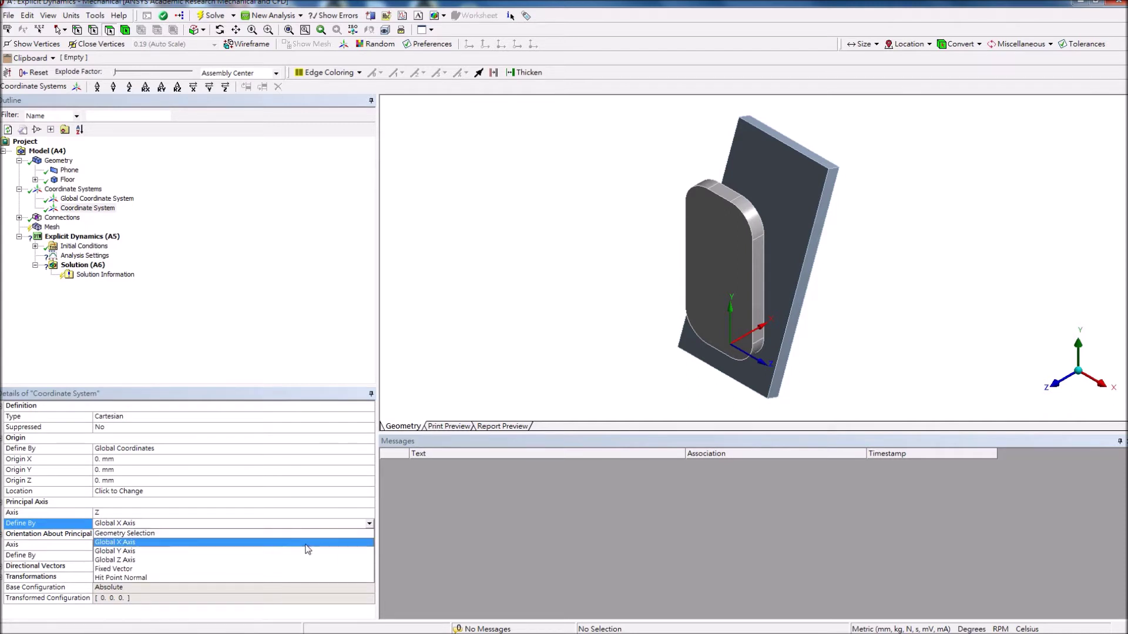
click(247, 533)
click(210, 535)
middle_drag(572, 345, 900, 248)
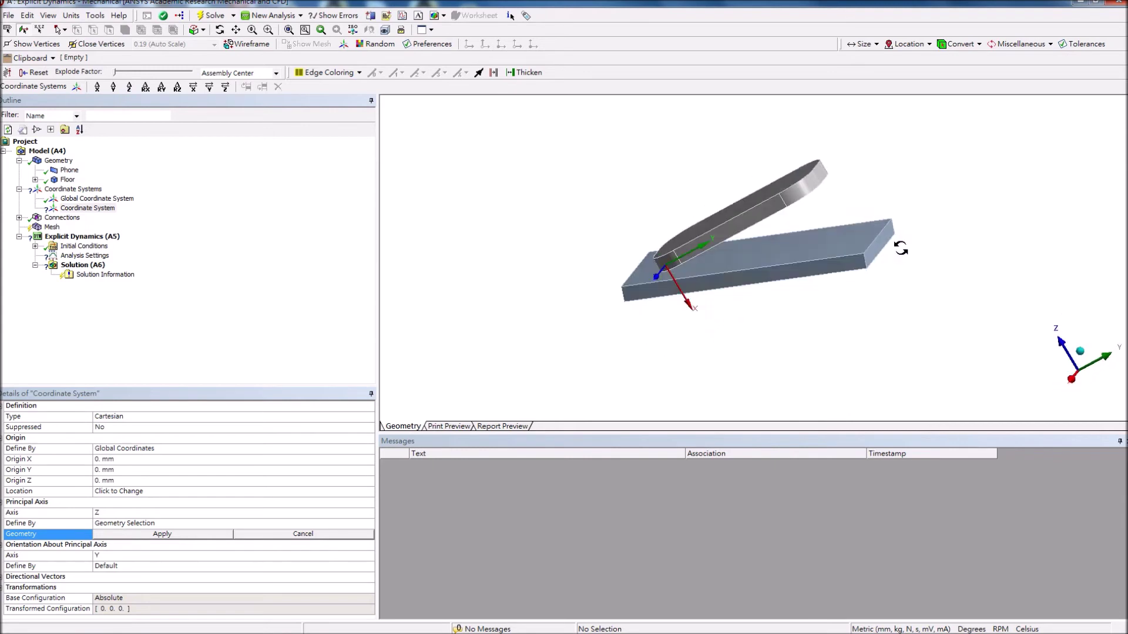
scroll(945, 255, up, 2)
click(944, 253)
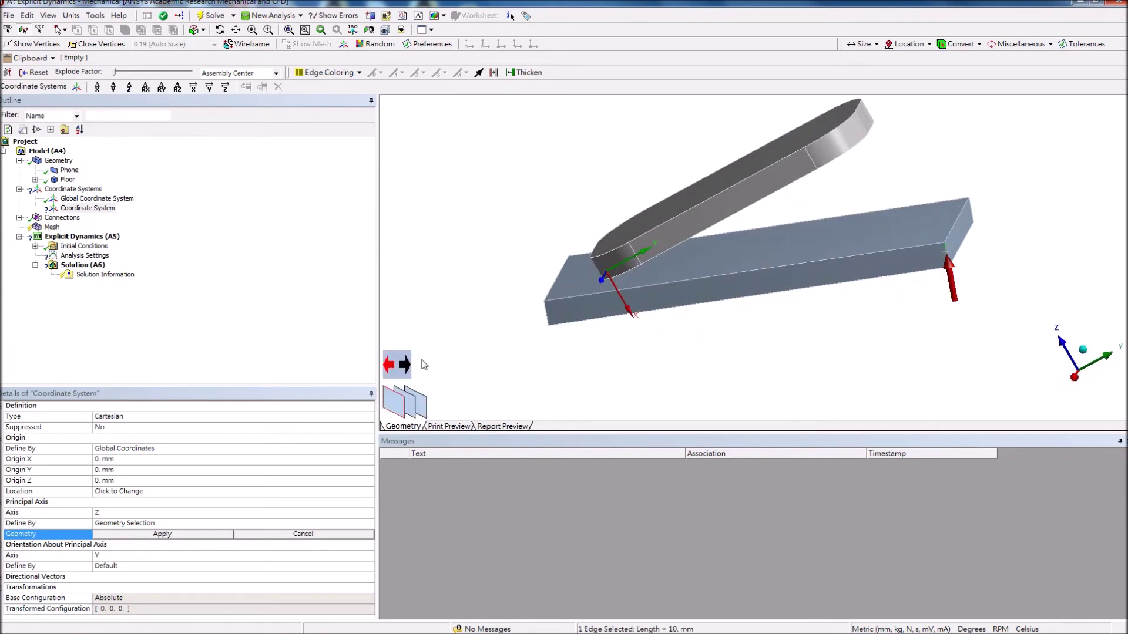
click(173, 532)
Align the Y orientation axis to the floor's long edge, with its direction reversed.
click(118, 556)
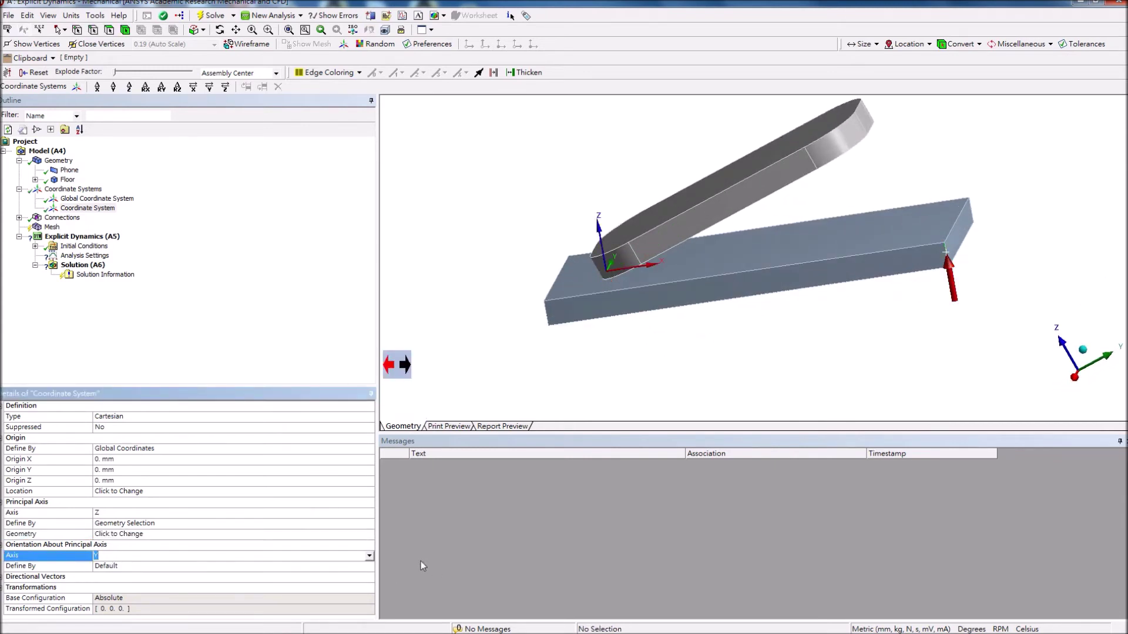
click(369, 566)
click(370, 565)
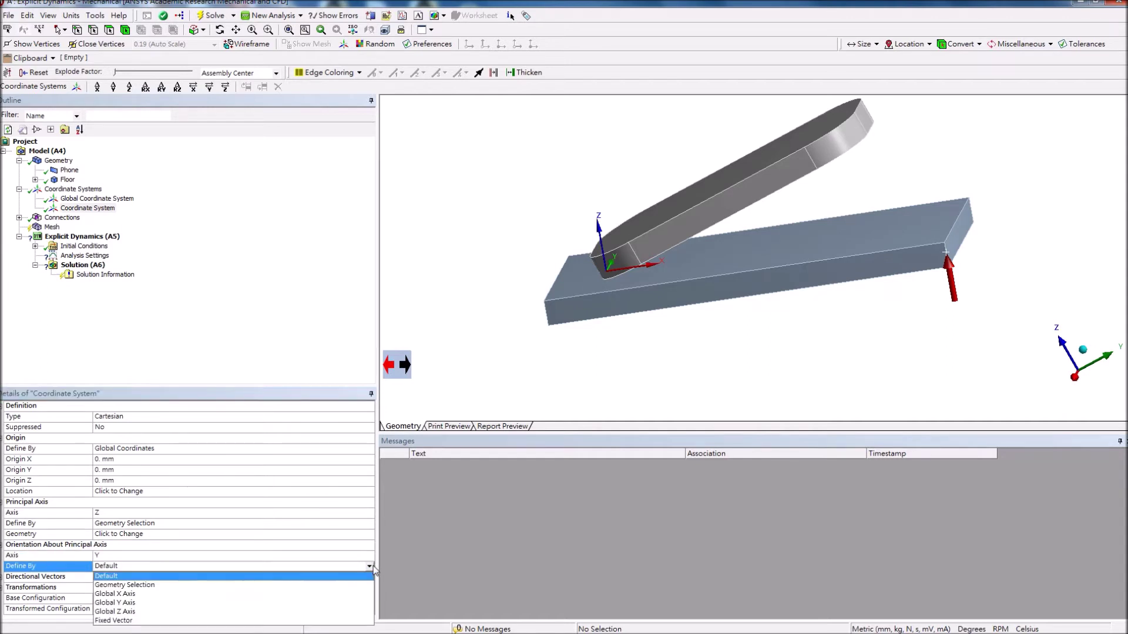
click(157, 585)
click(163, 578)
click(752, 271)
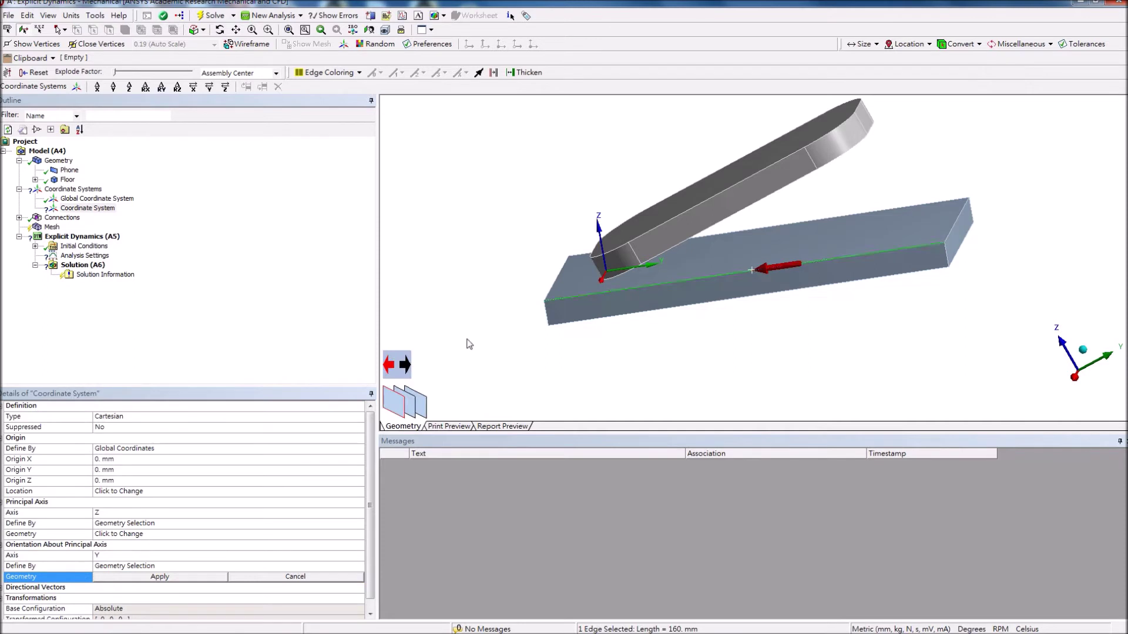
click(407, 366)
click(189, 578)
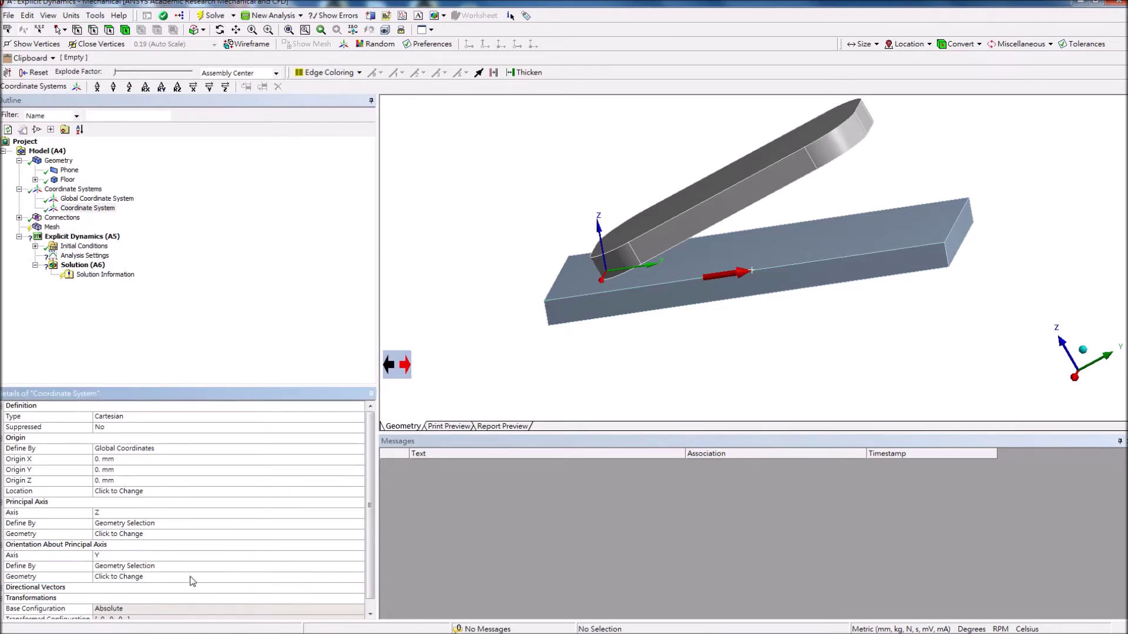
click(52, 227)
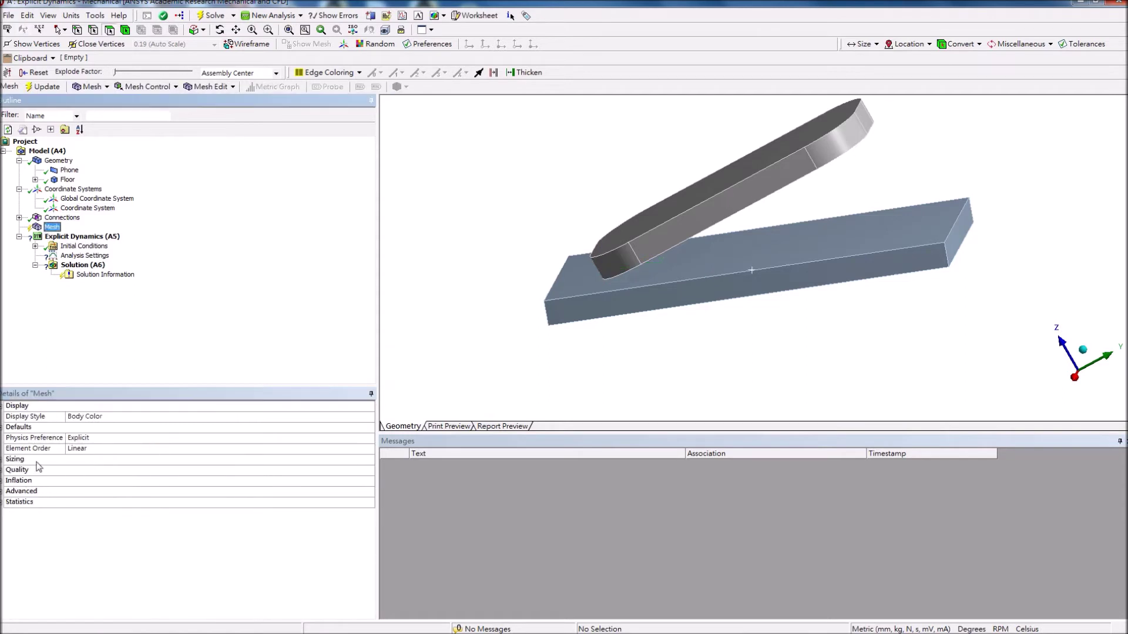
Set the mesh's maximum face size to 3.0 mm.
click(4, 460)
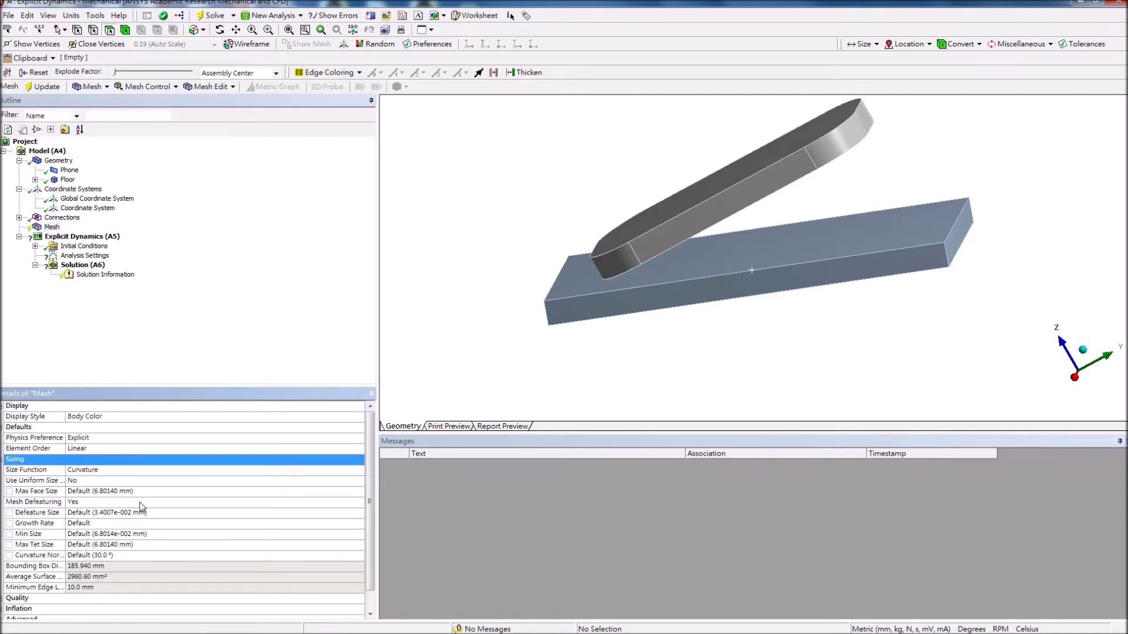
scroll(129, 503, down, 1)
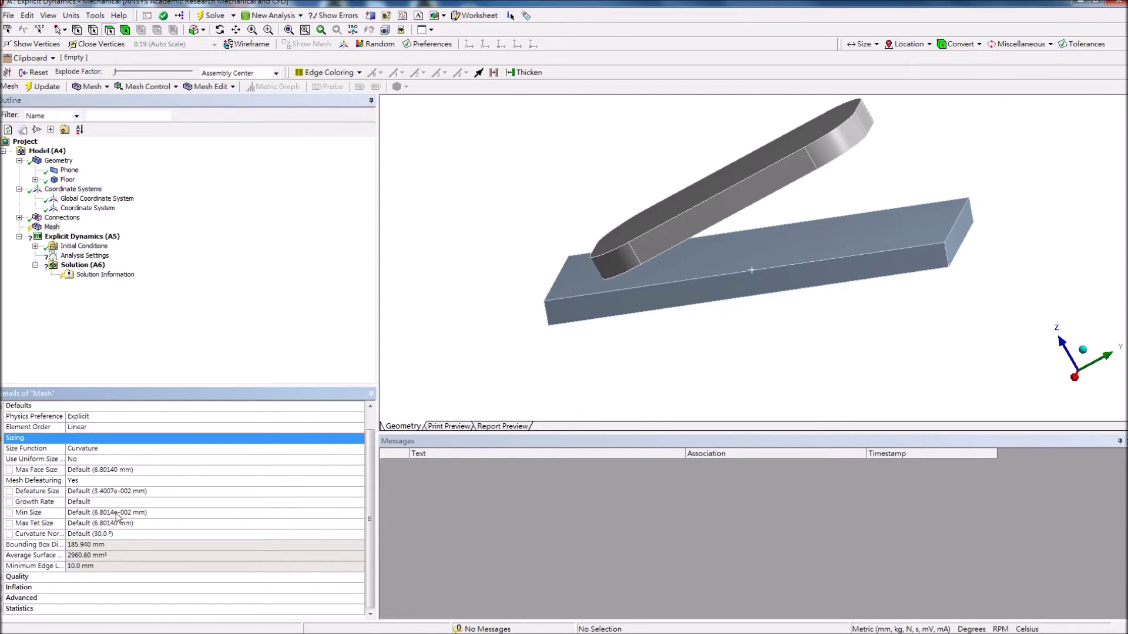
click(139, 471)
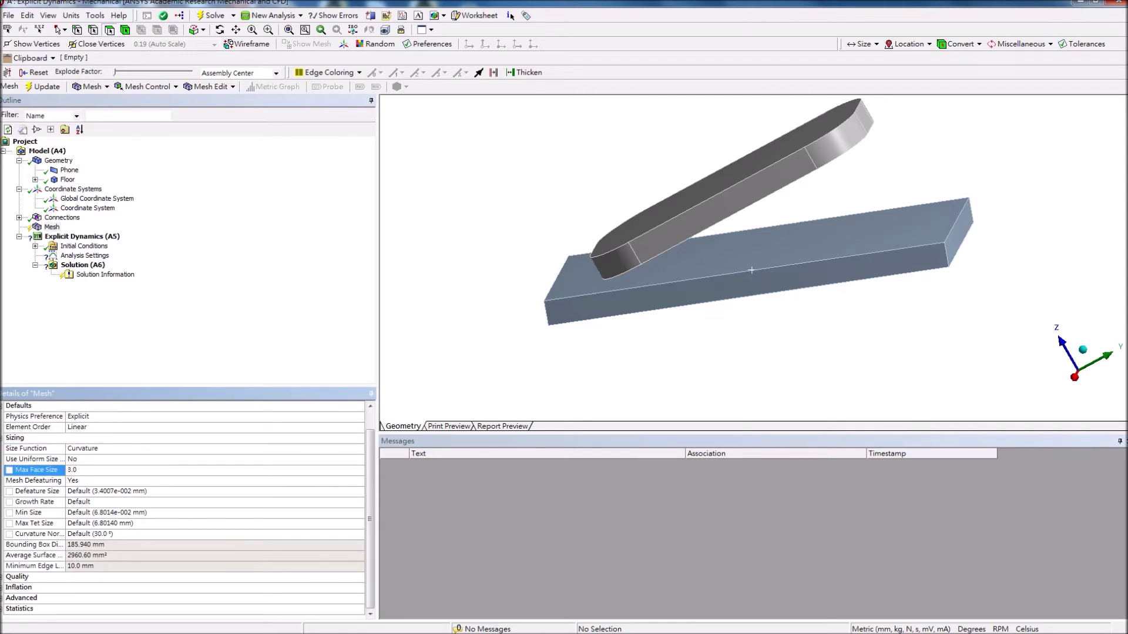
click(208, 357)
Generate the mesh and inspect the meshed phone up close.
right_click(50, 229)
click(146, 272)
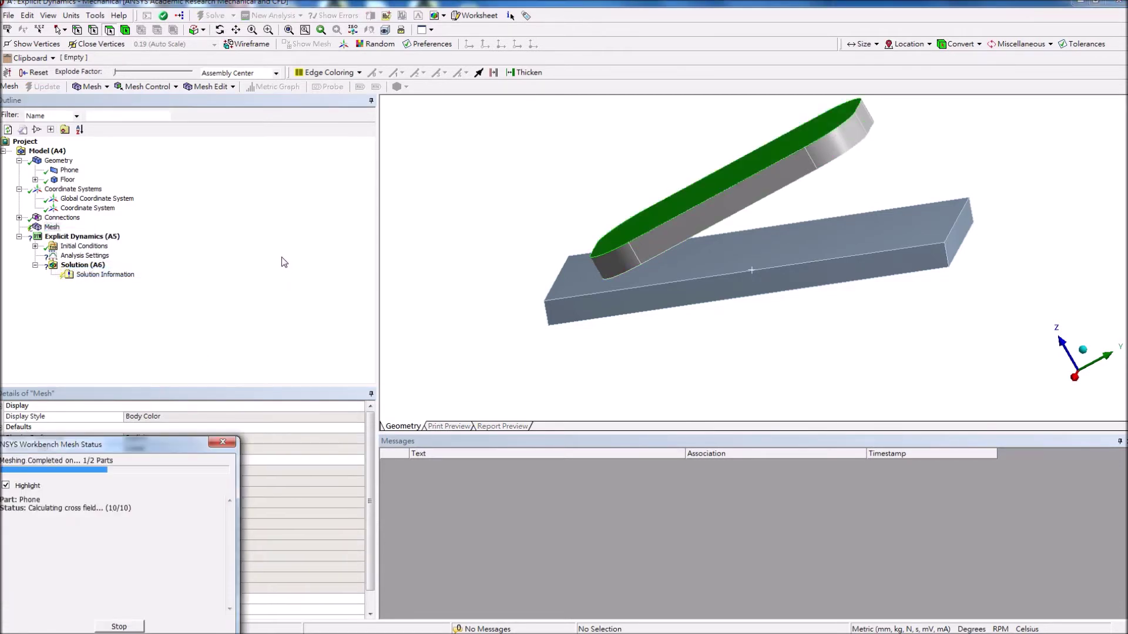
scroll(669, 220, up, 5)
middle_drag(670, 221, 695, 267)
scroll(694, 267, down, 8)
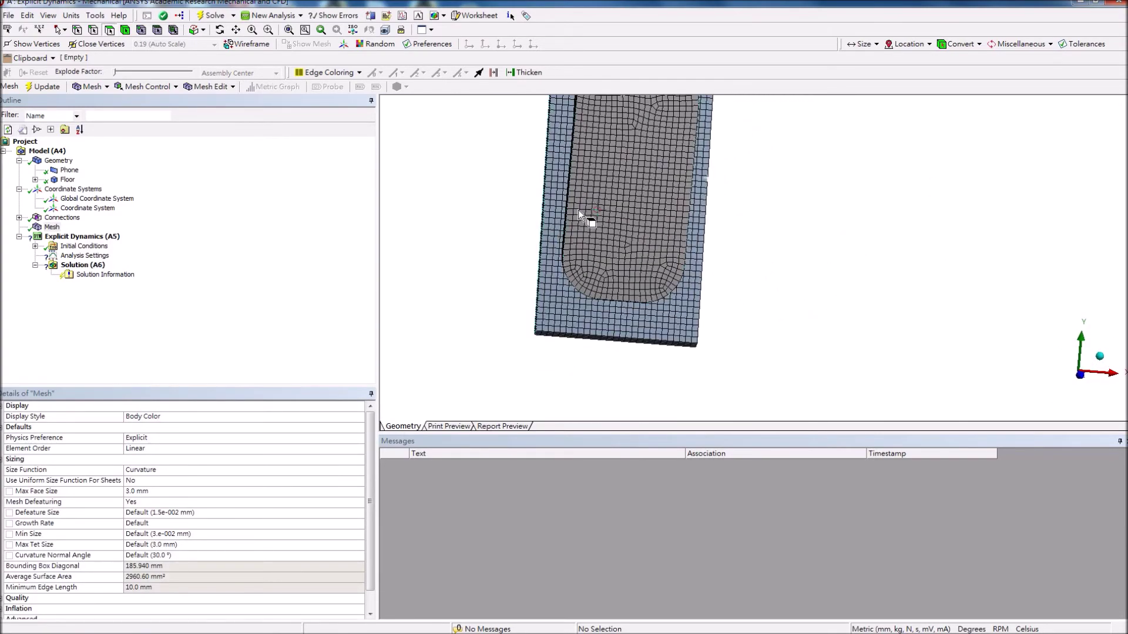
middle_drag(660, 176, 660, 174)
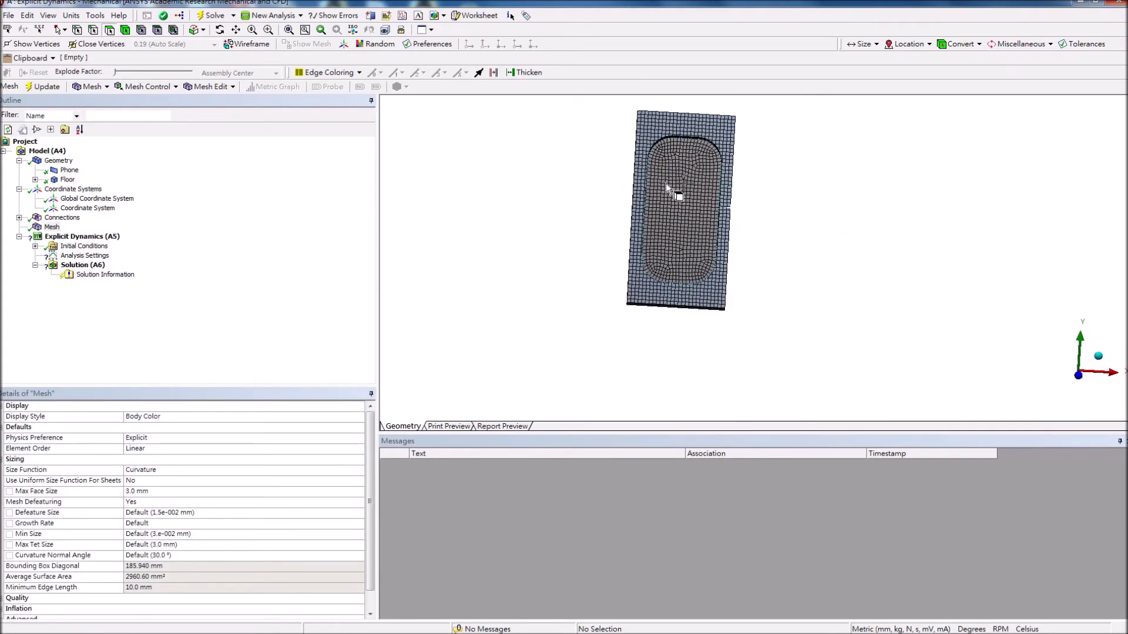
click(83, 236)
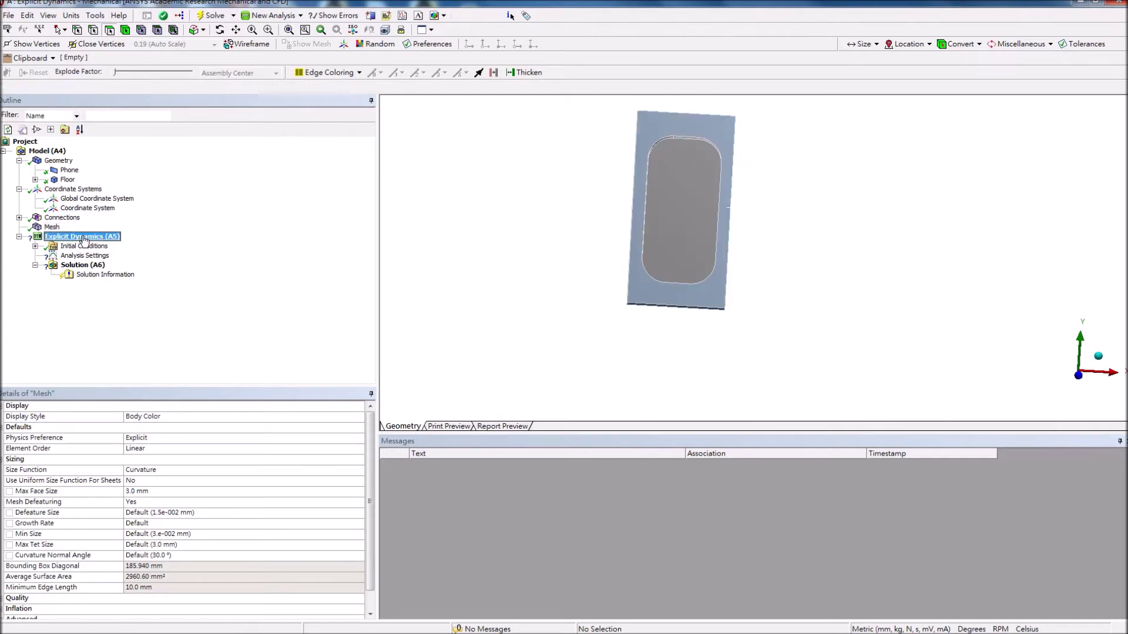
Add a Fixed Support scoped to the floor body.
click(159, 86)
click(173, 100)
click(700, 122)
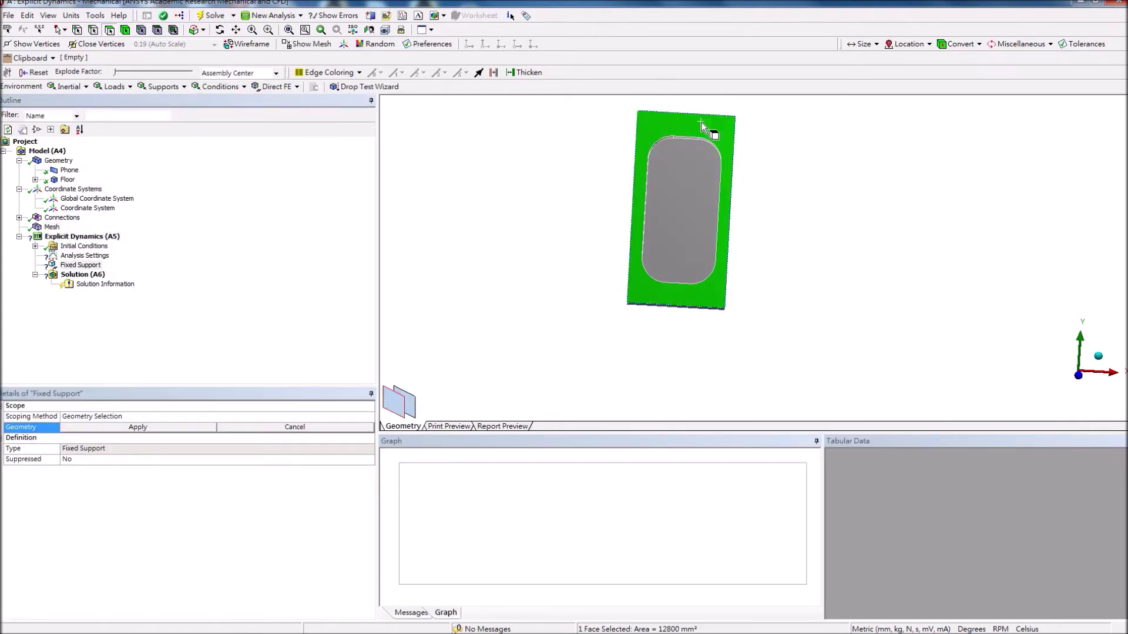
click(138, 427)
click(138, 427)
click(139, 428)
click(143, 431)
click(719, 121)
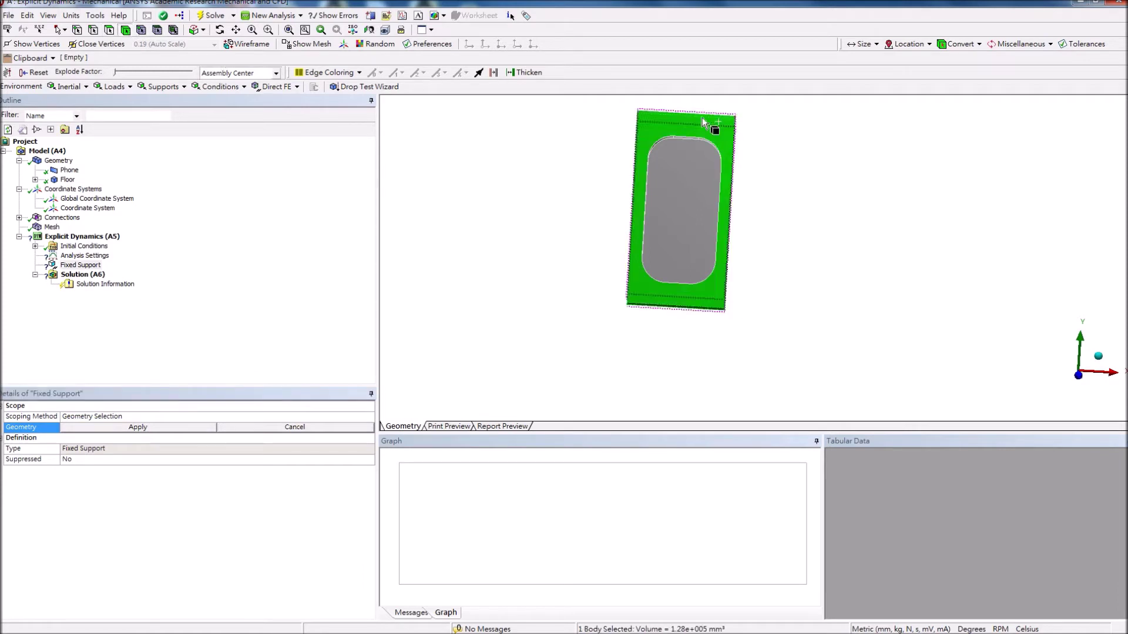
click(129, 428)
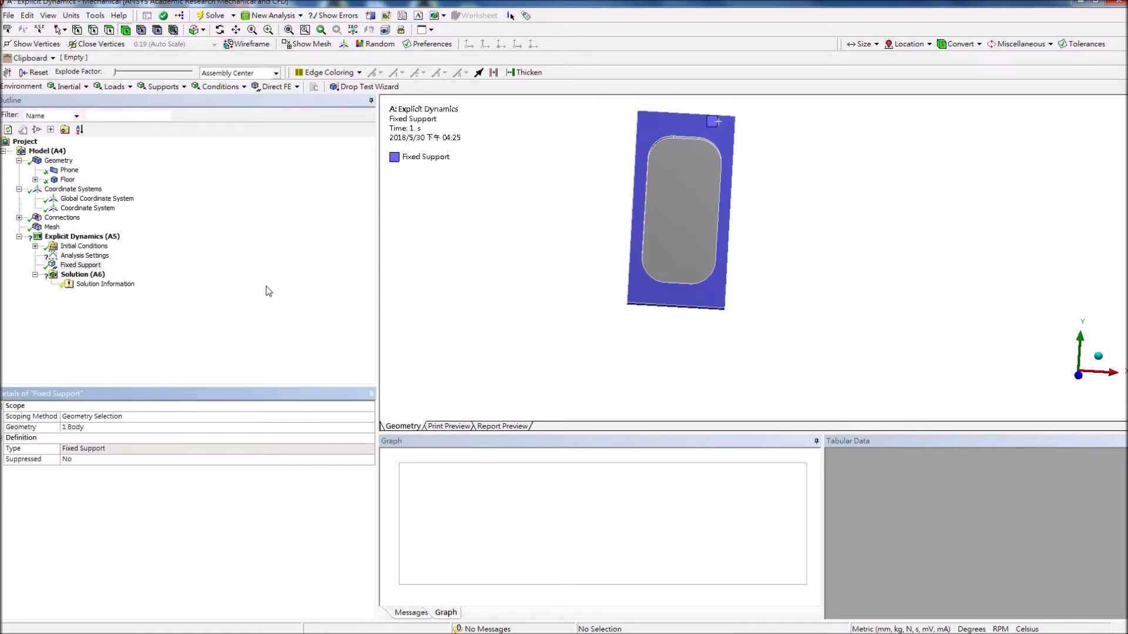
click(69, 87)
Add Standard Earth Gravity of 9806.6 mm/s² along -Z, defined in the local Coordinate System.
click(98, 113)
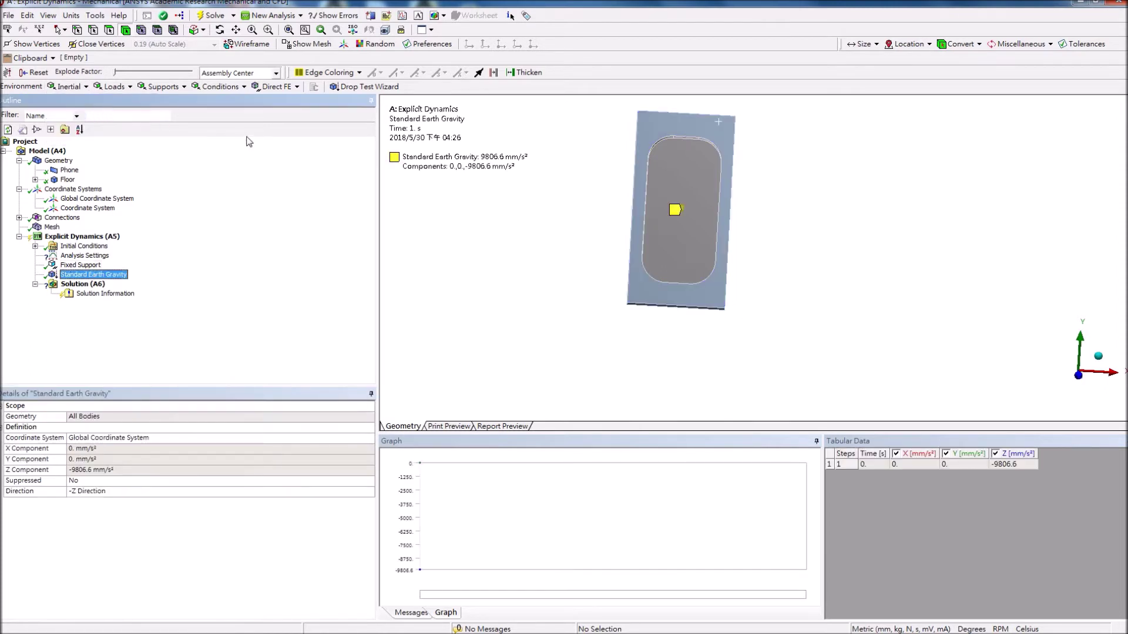
click(157, 438)
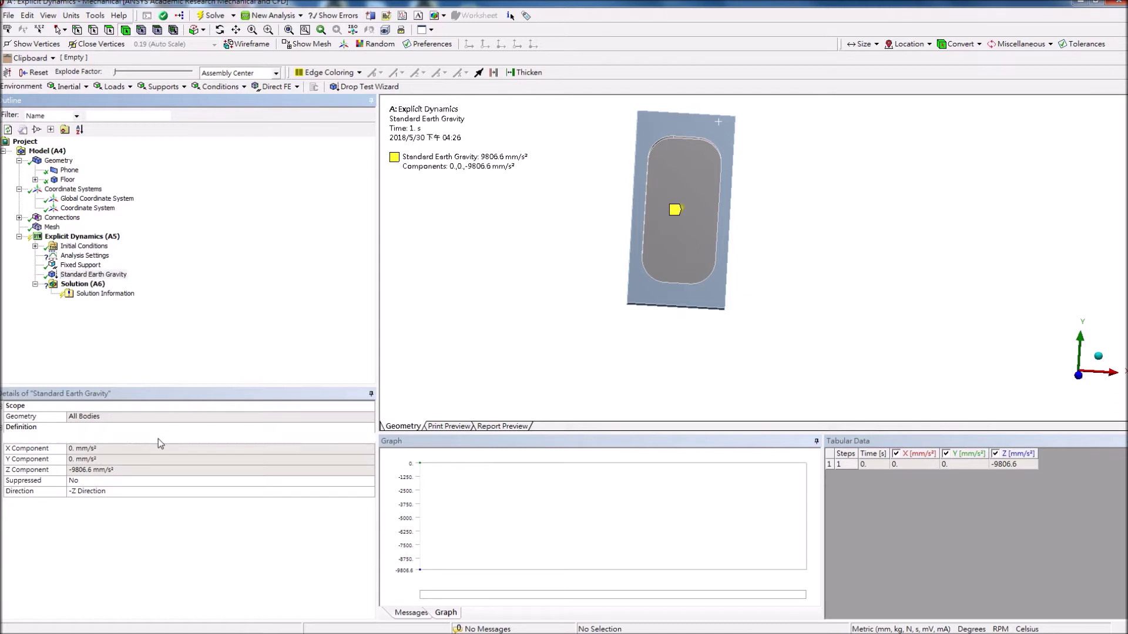
click(369, 438)
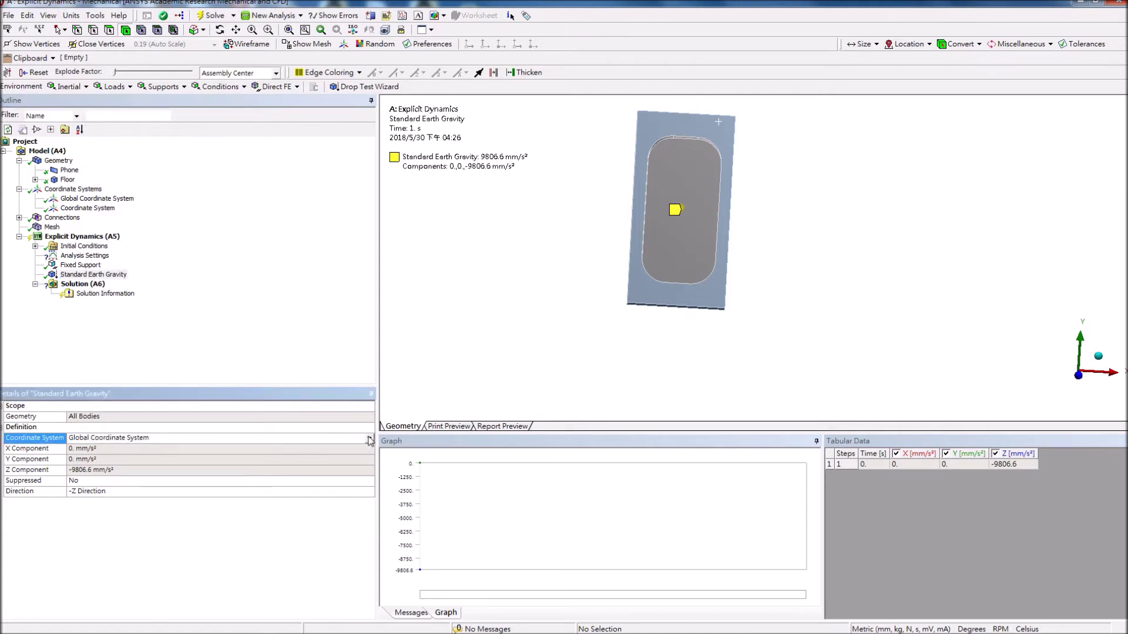
click(347, 458)
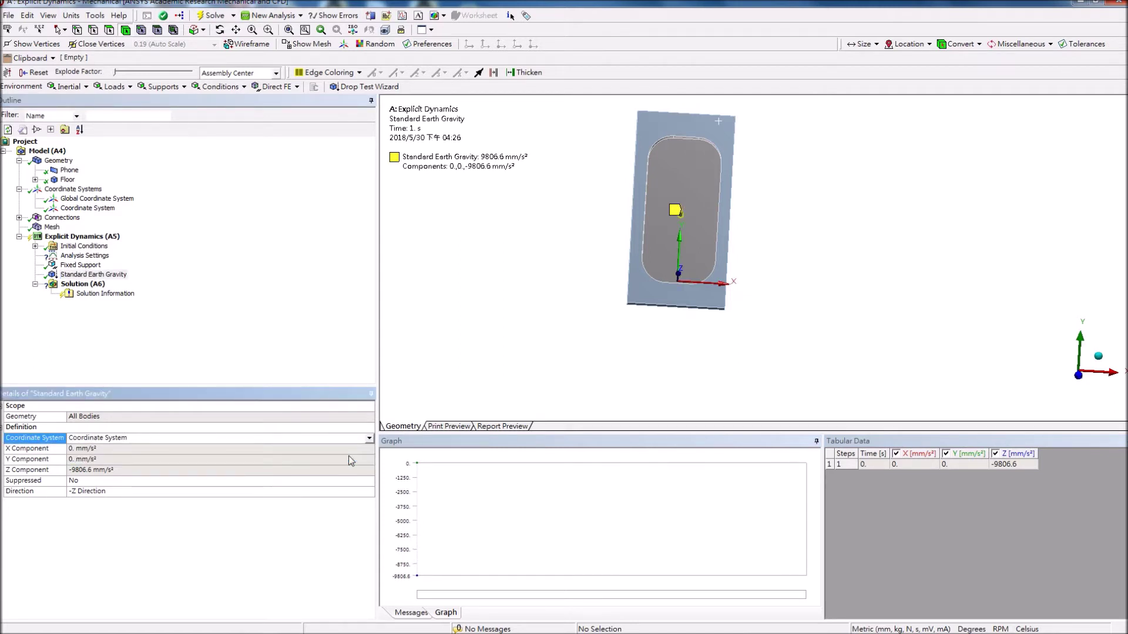
click(222, 494)
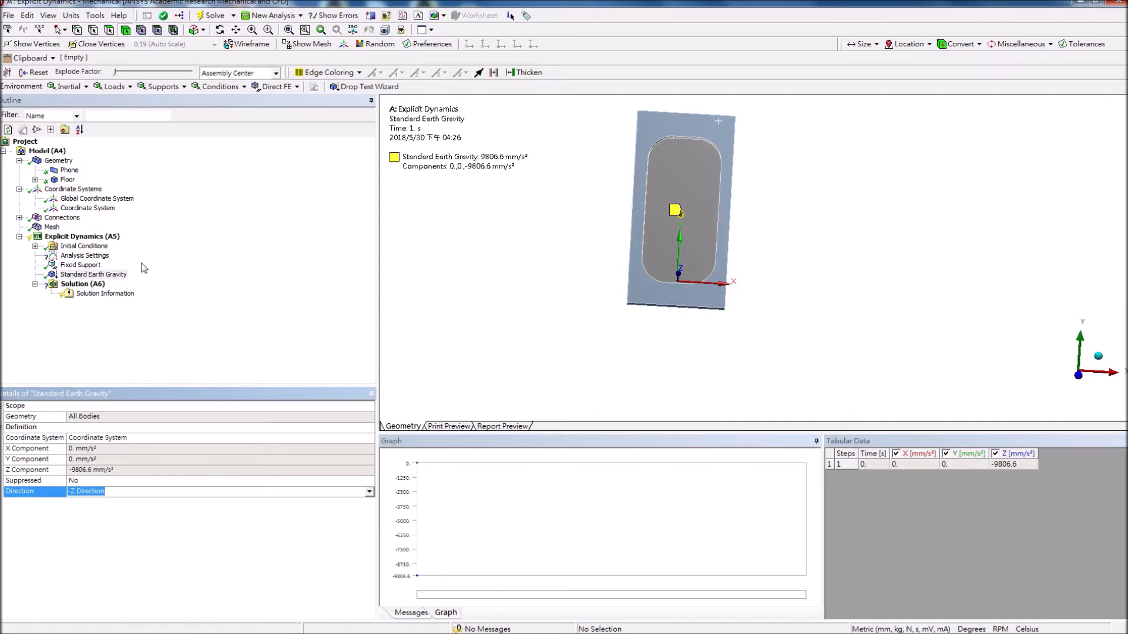
click(54, 249)
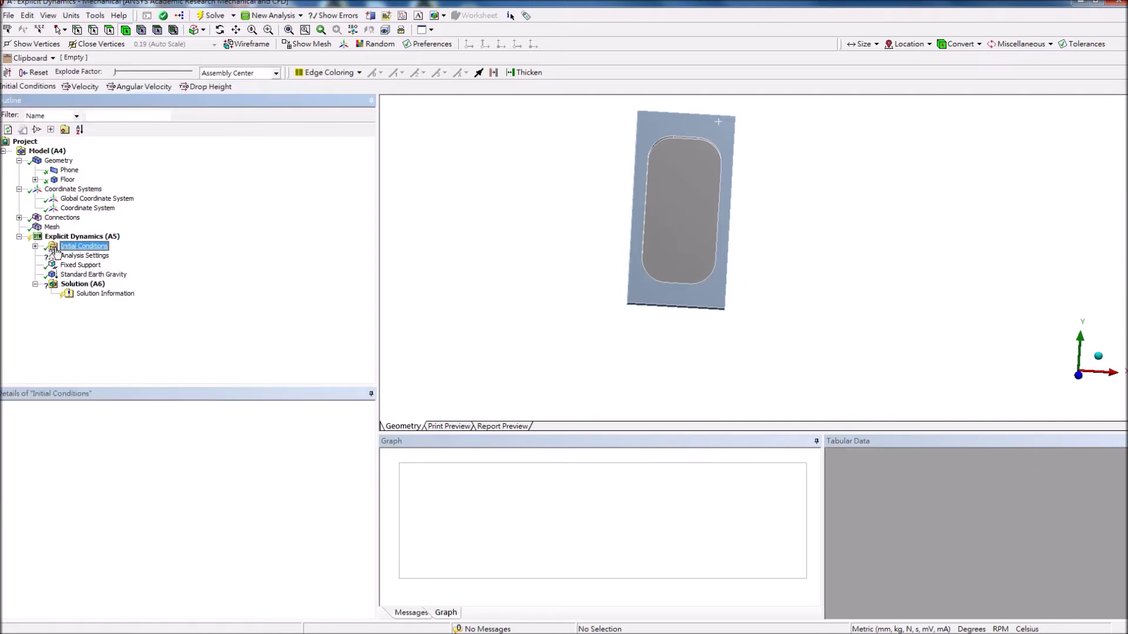
Insert an initial Velocity condition under Initial Conditions and scope it to the phone body.
click(35, 246)
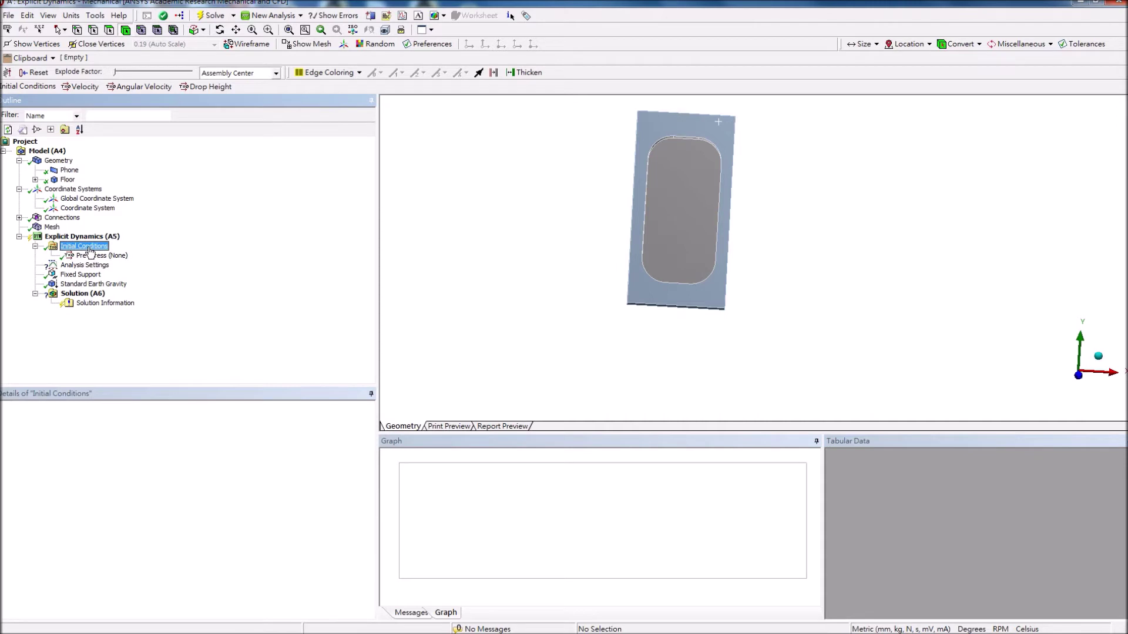
click(80, 86)
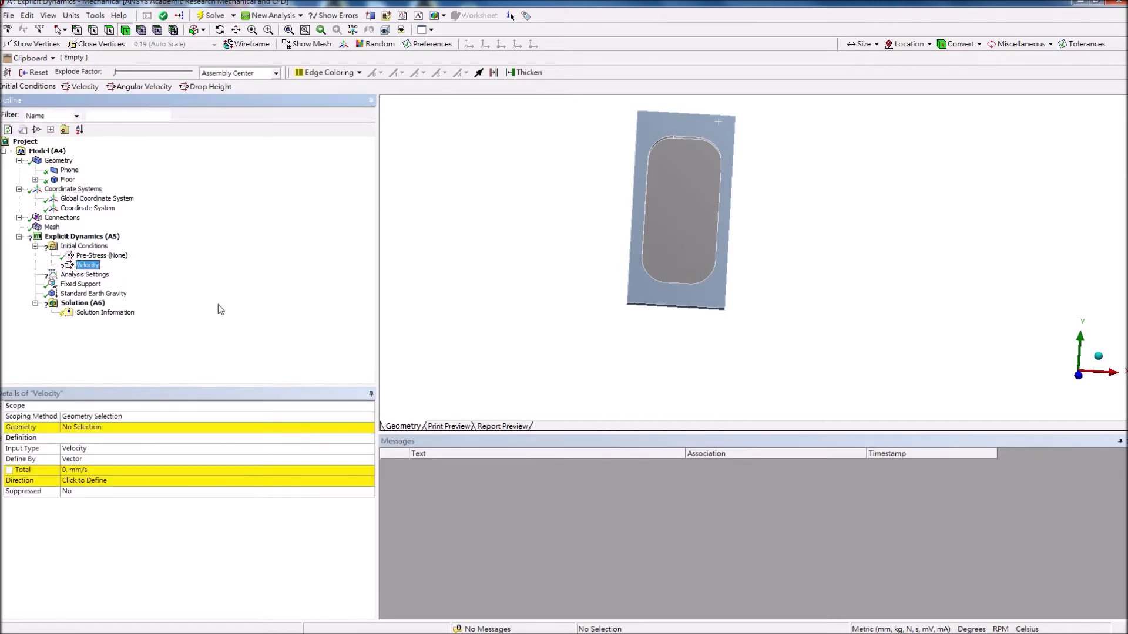
click(169, 427)
click(664, 220)
drag(766, 257, 410, 304)
click(110, 428)
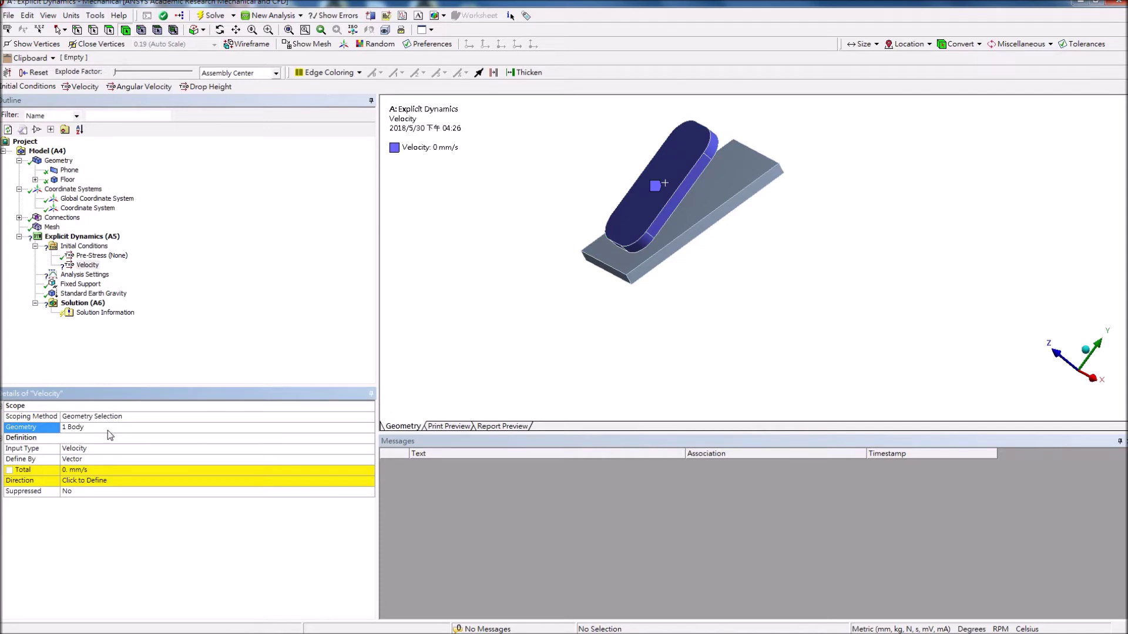
Define the velocity by Components with a Z Component of -5000 mm/s.
click(75, 459)
click(369, 460)
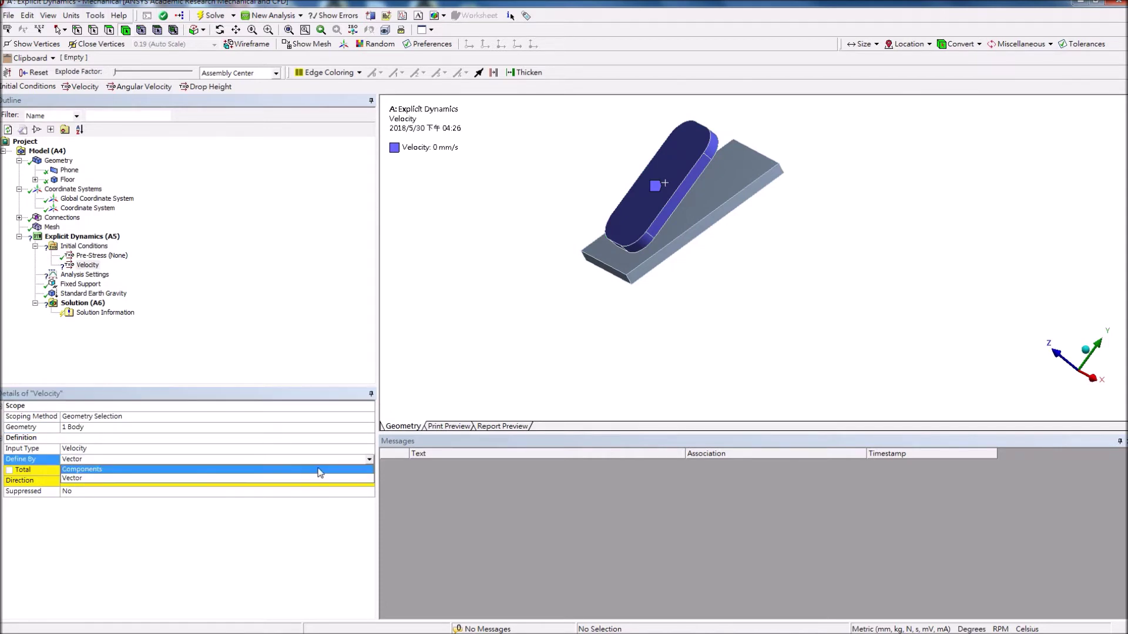
click(228, 480)
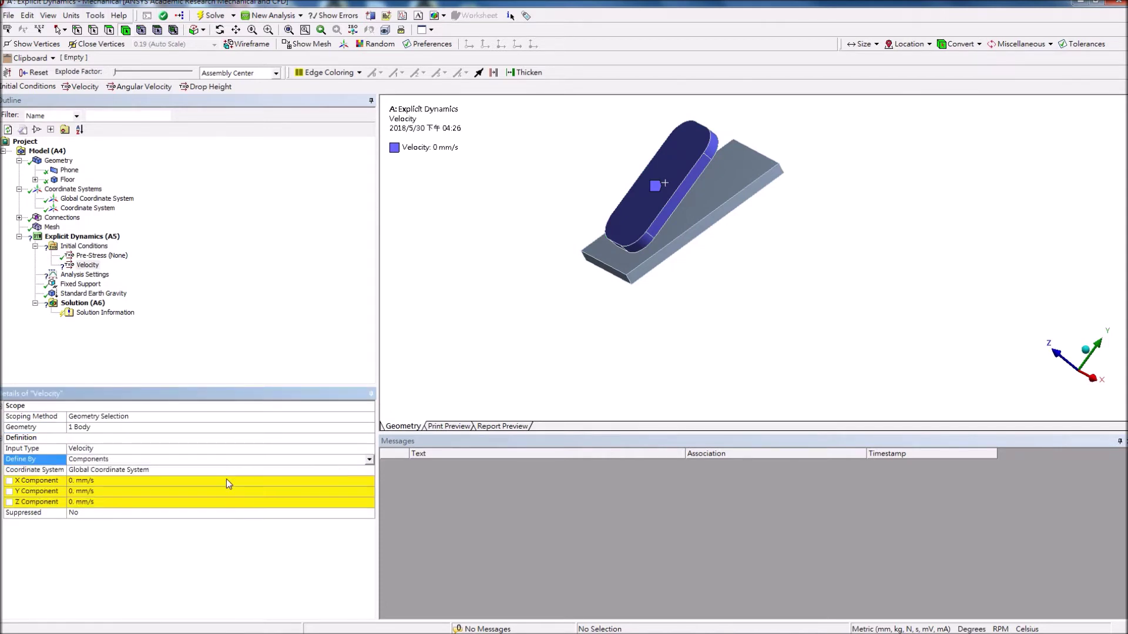
click(160, 504)
text(-5000)
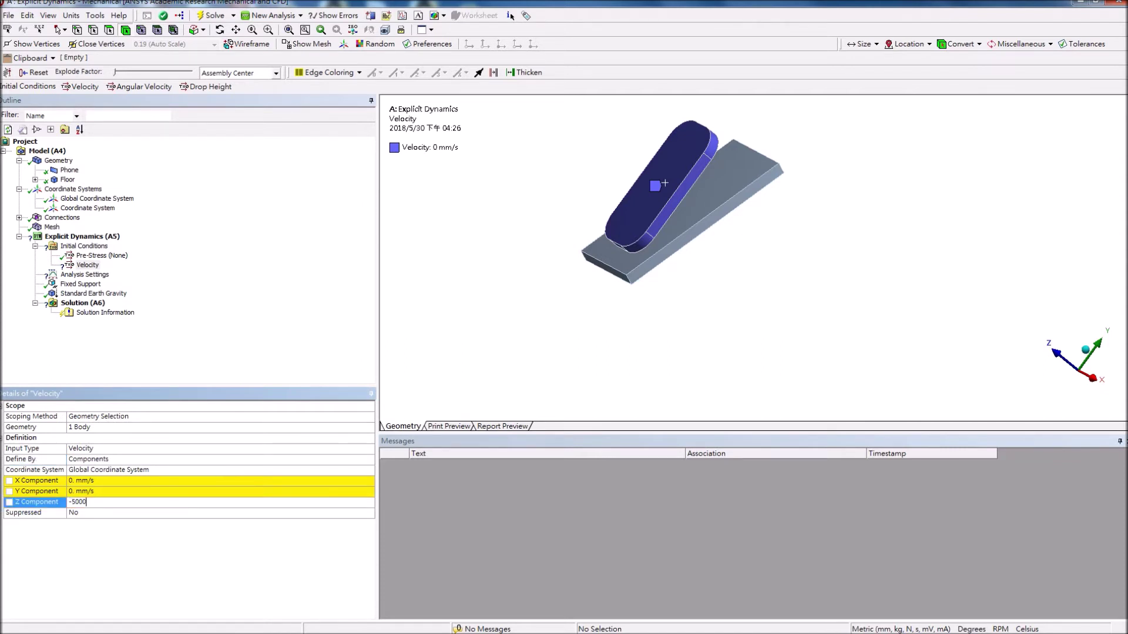
key(Return)
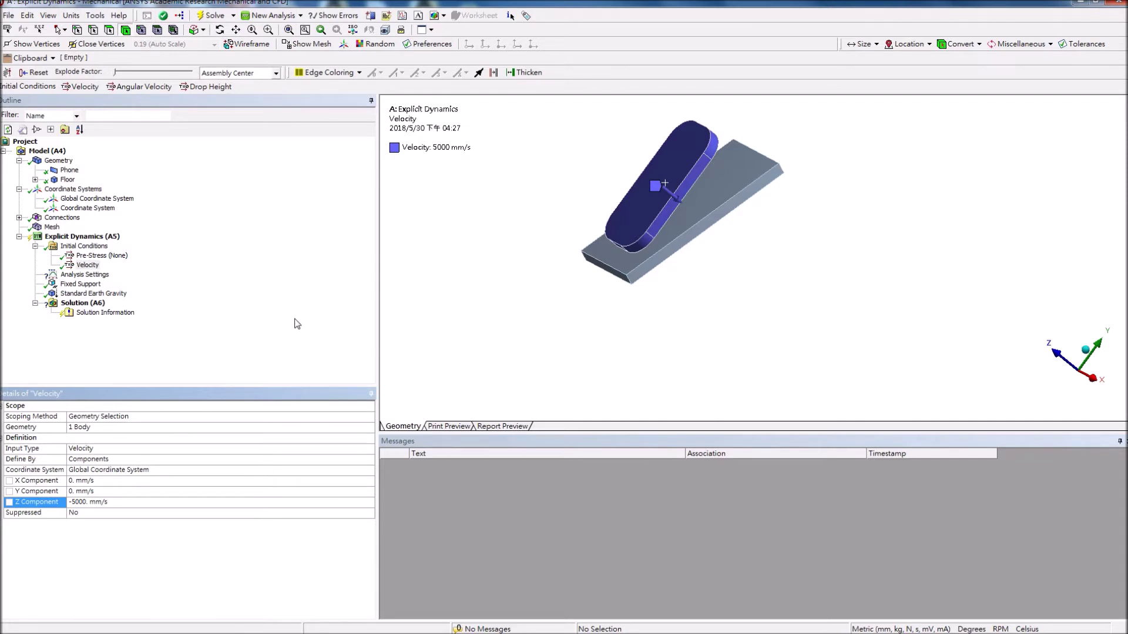
Set the Analysis Settings End Time to 0.001 s.
click(85, 275)
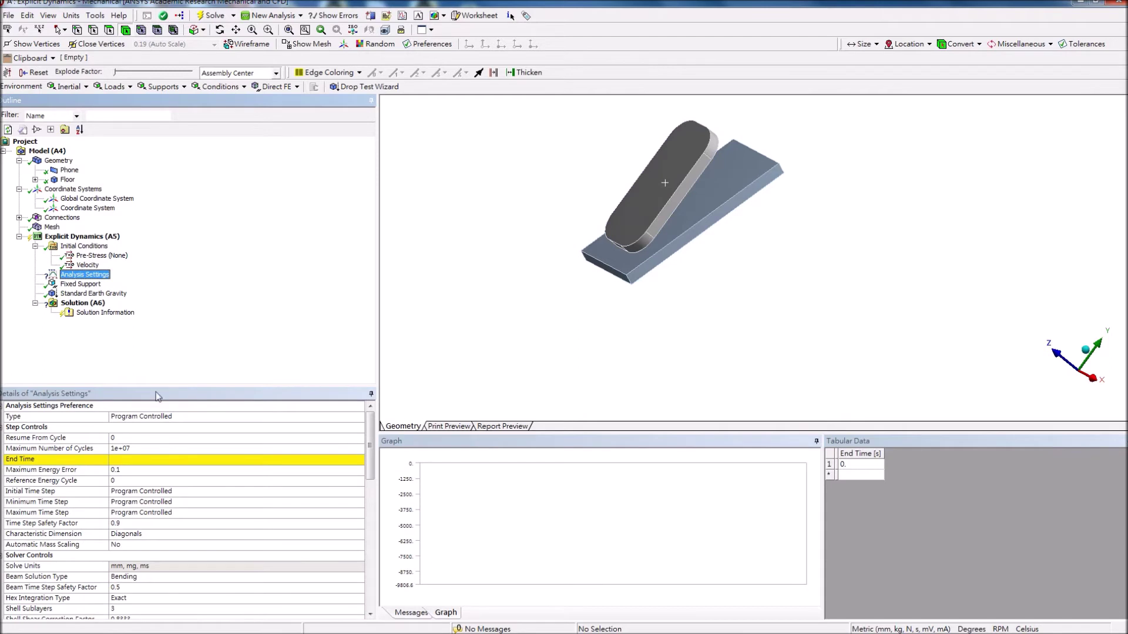
click(136, 460)
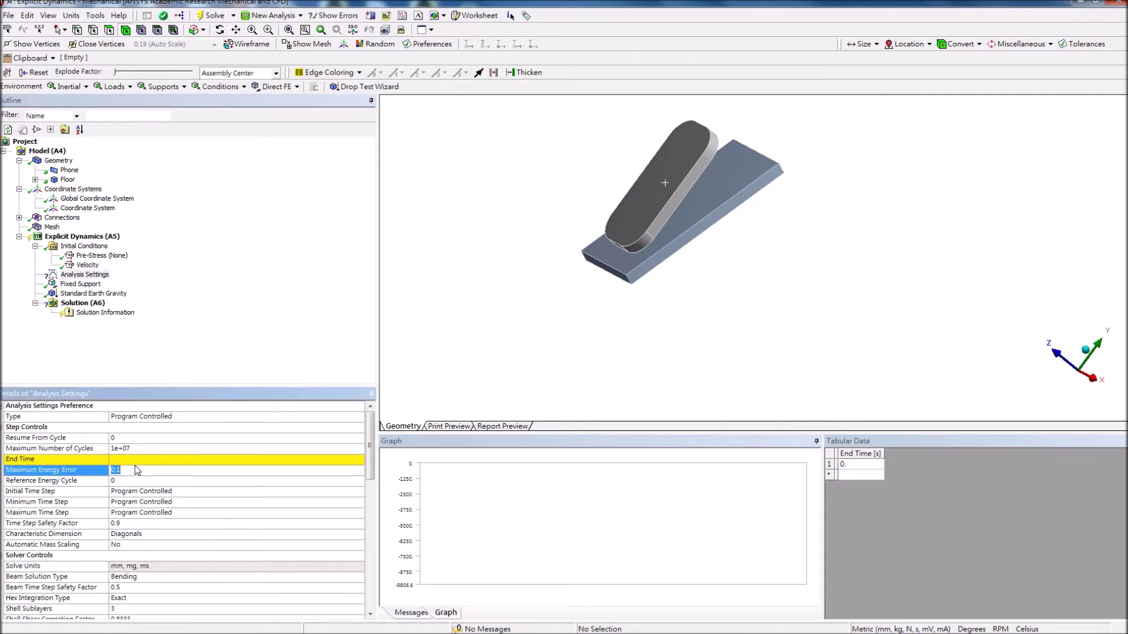
text(0.001)
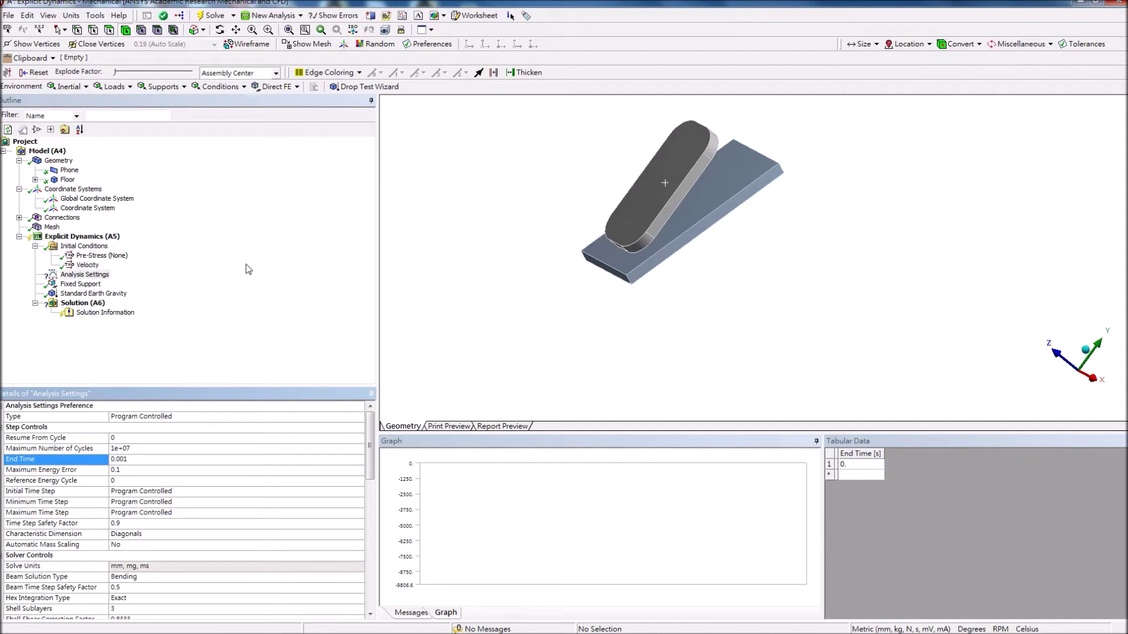
click(319, 343)
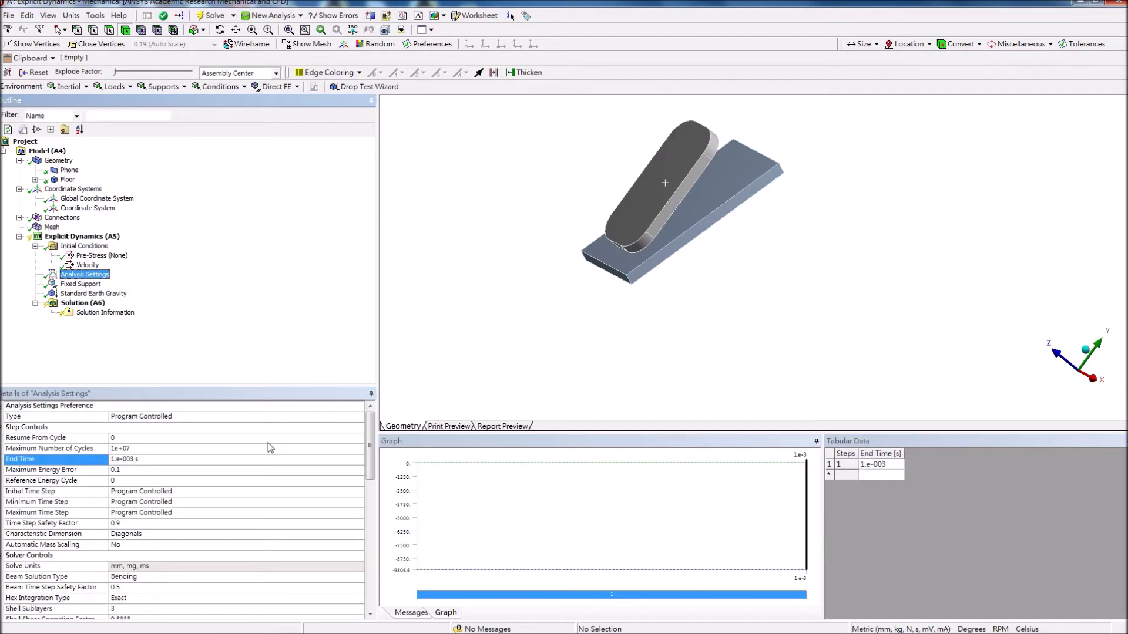
Insert Total Deformation and Equivalent (von-Mises) Stress results, then solve, reaching 74.808 MPa.
right_click(99, 304)
mouse_move(123, 319)
mouse_move(261, 314)
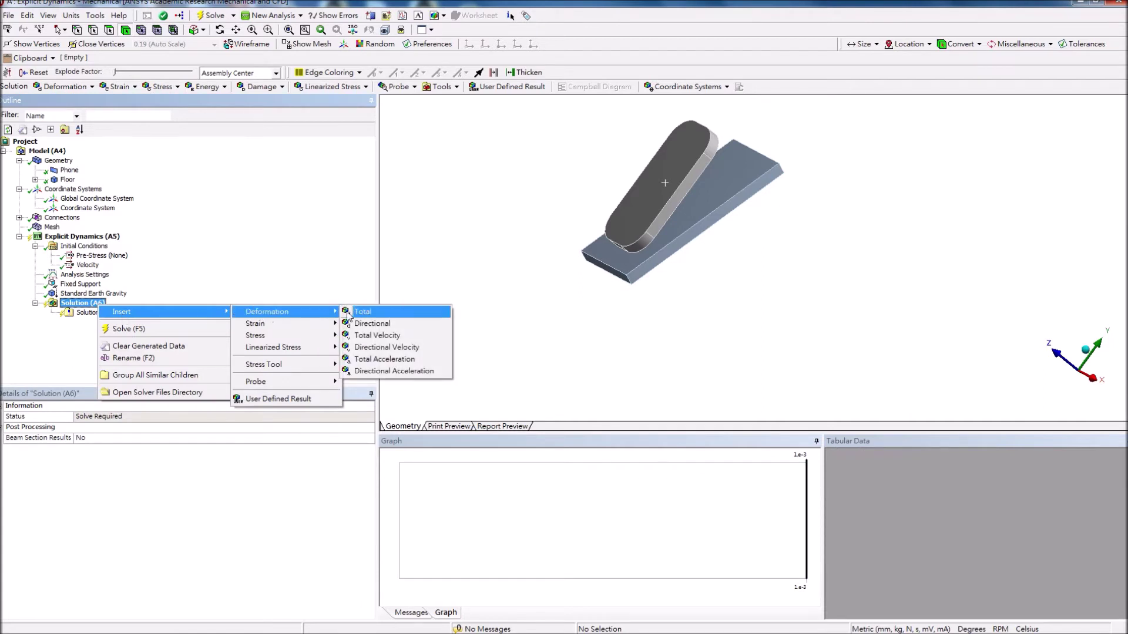
click(364, 311)
right_click(122, 305)
mouse_move(119, 309)
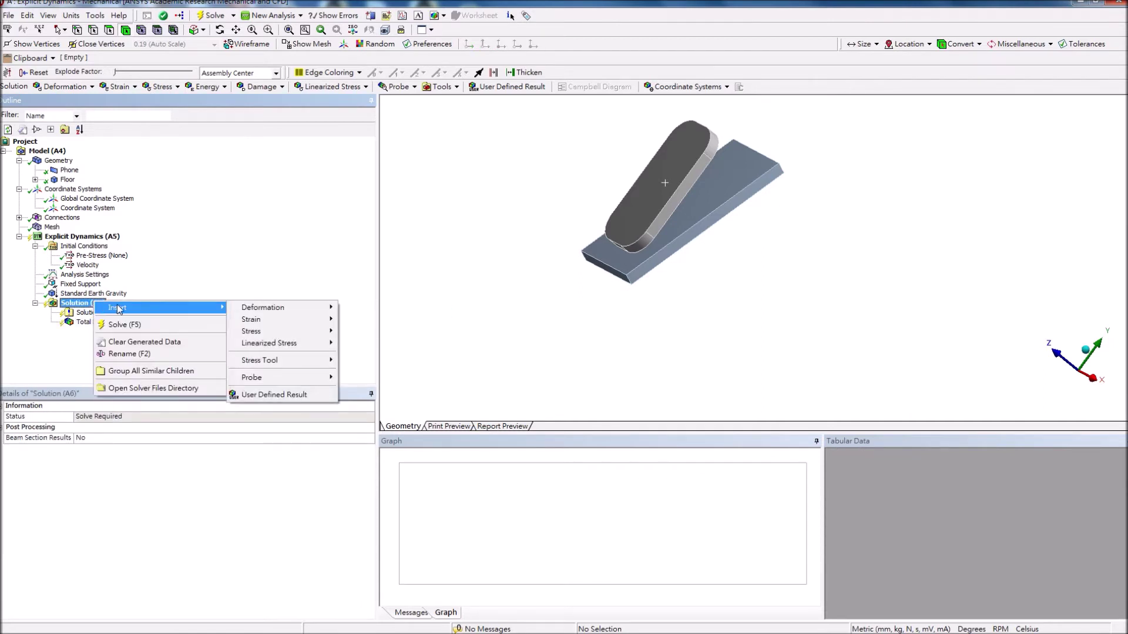
mouse_move(268, 332)
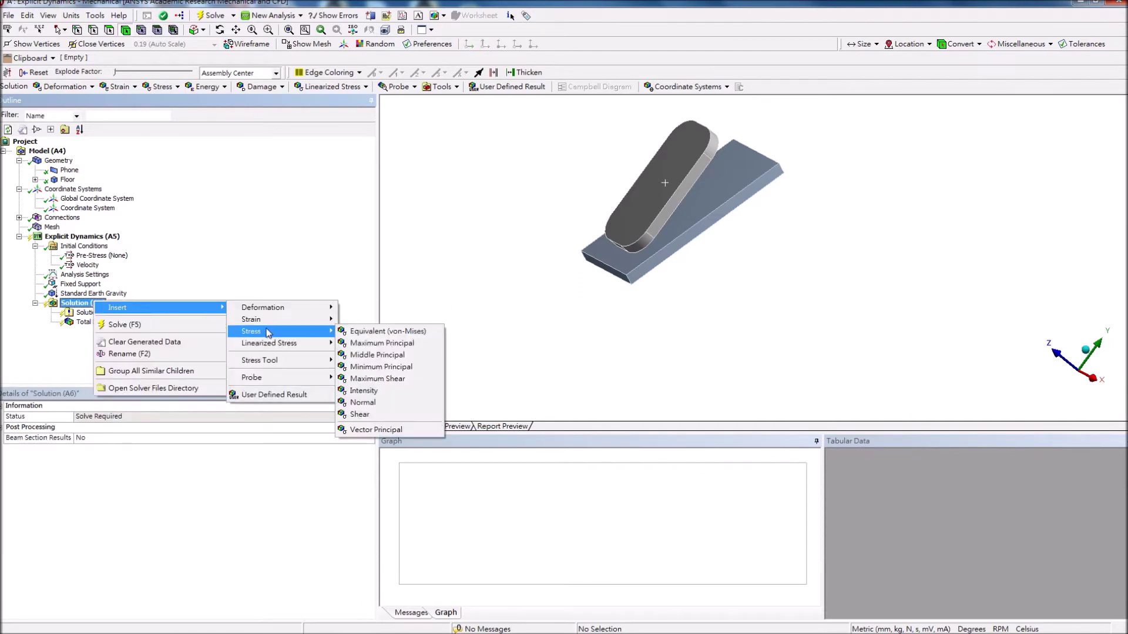
click(382, 333)
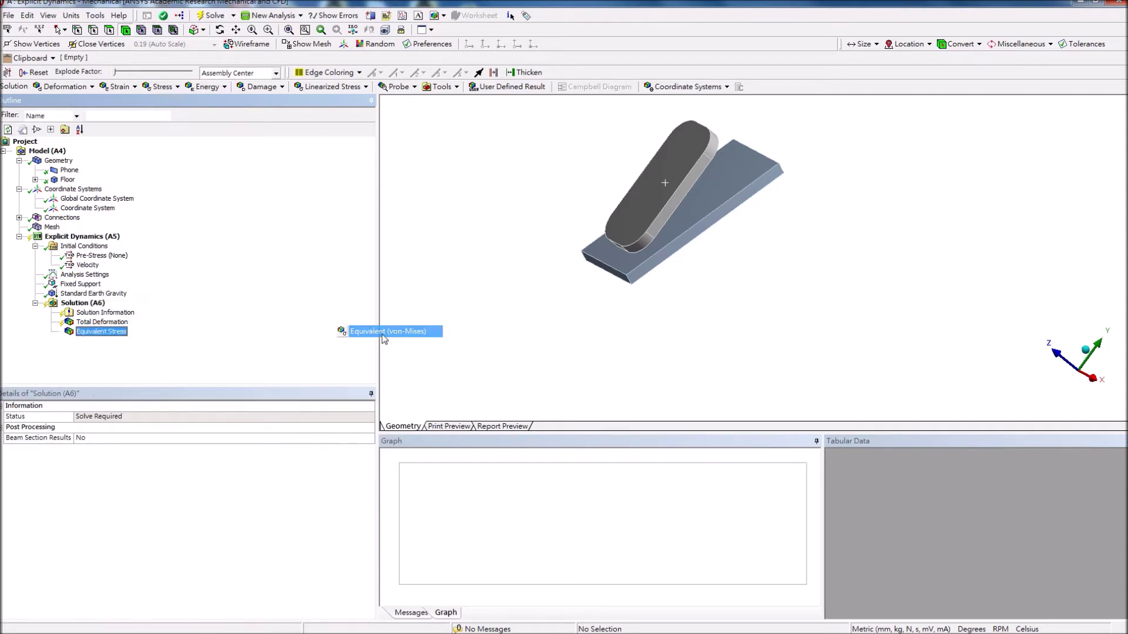
click(215, 17)
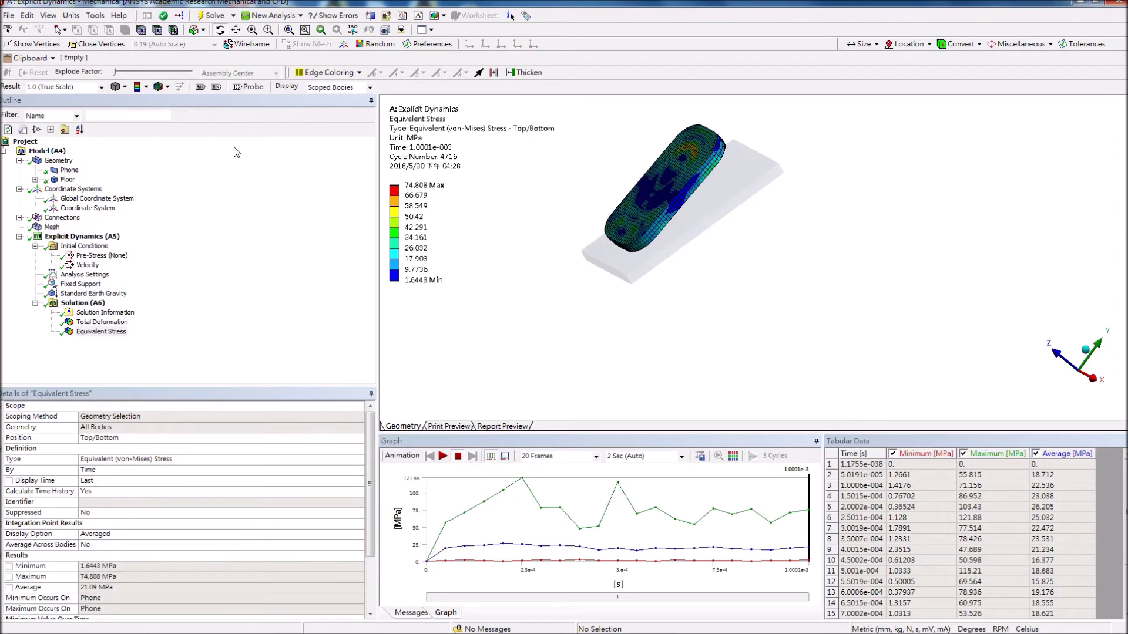
Display the Total Deformation result, up to 8.2172 mm, and play its animation.
middle_drag(577, 294, 545, 298)
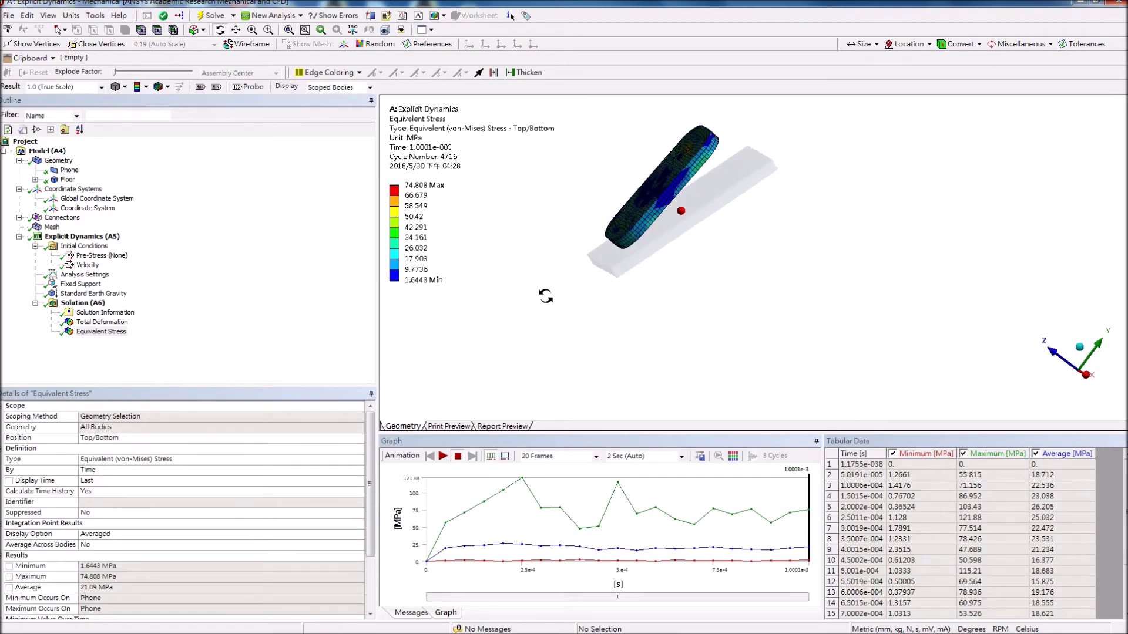
click(97, 323)
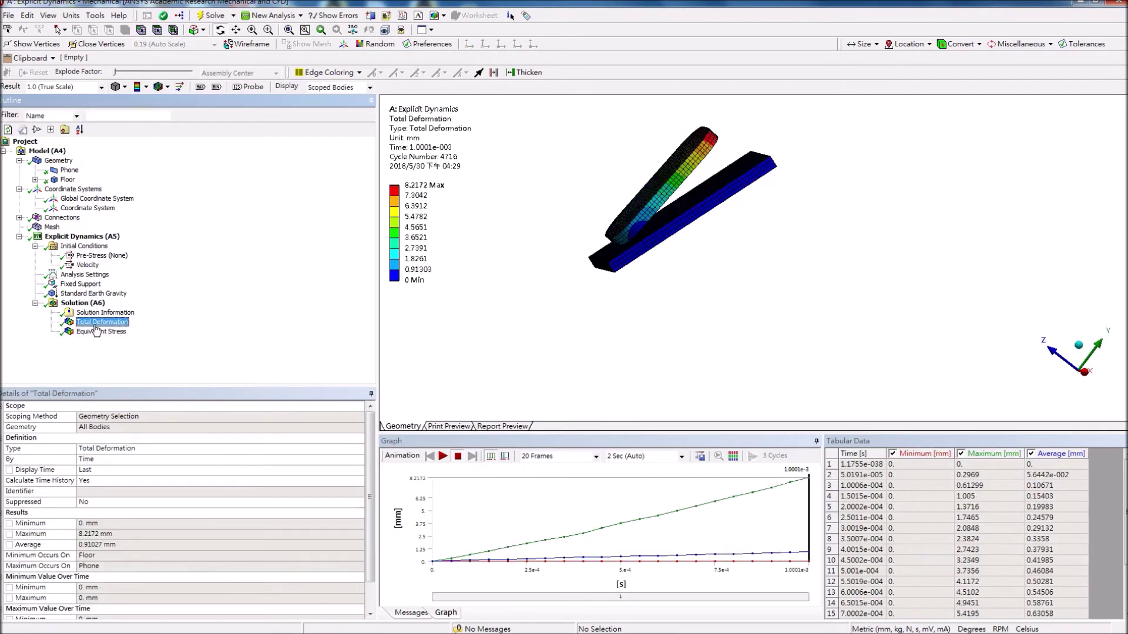
click(442, 456)
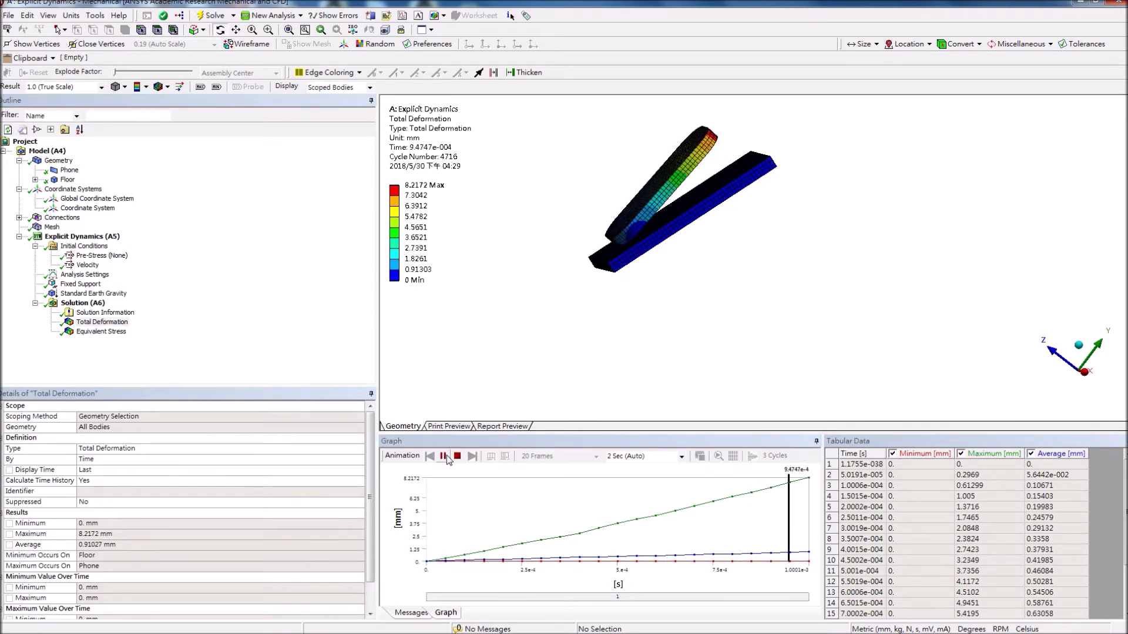
click(457, 456)
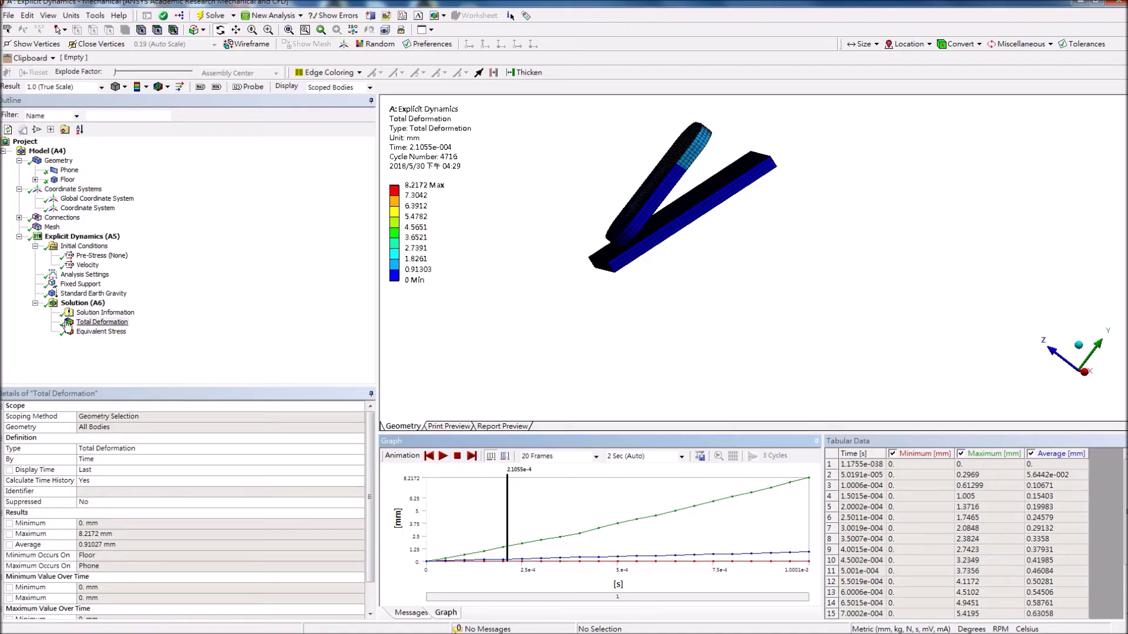
Review the stress and deformation results, replay the animation, and show the 1.e-003 s Analysis Settings.
click(96, 322)
click(108, 333)
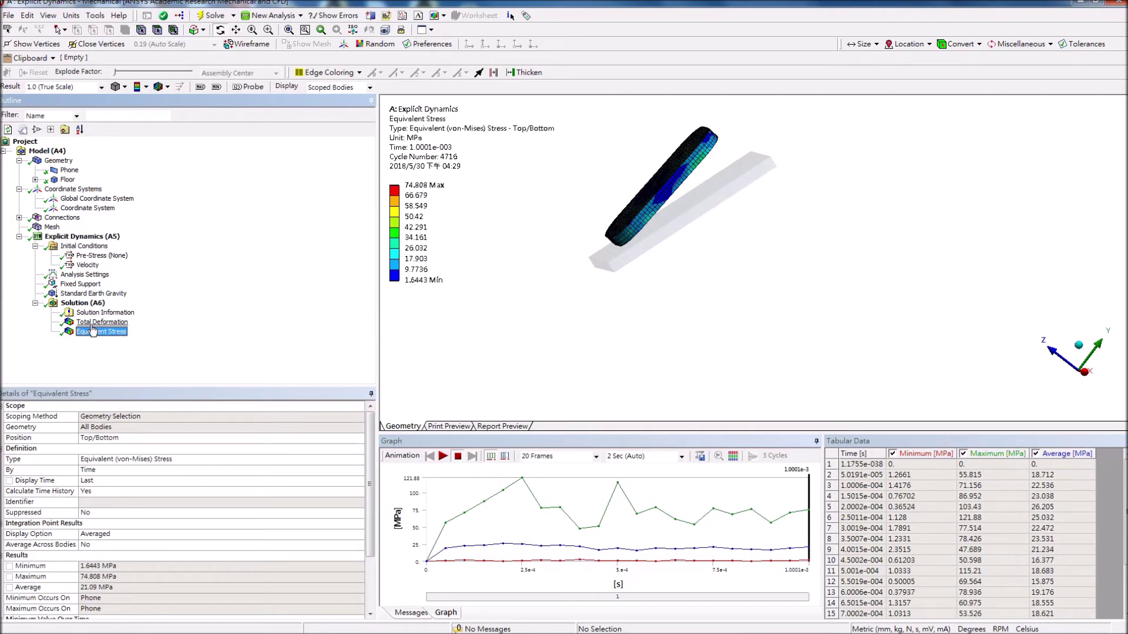
key(Up)
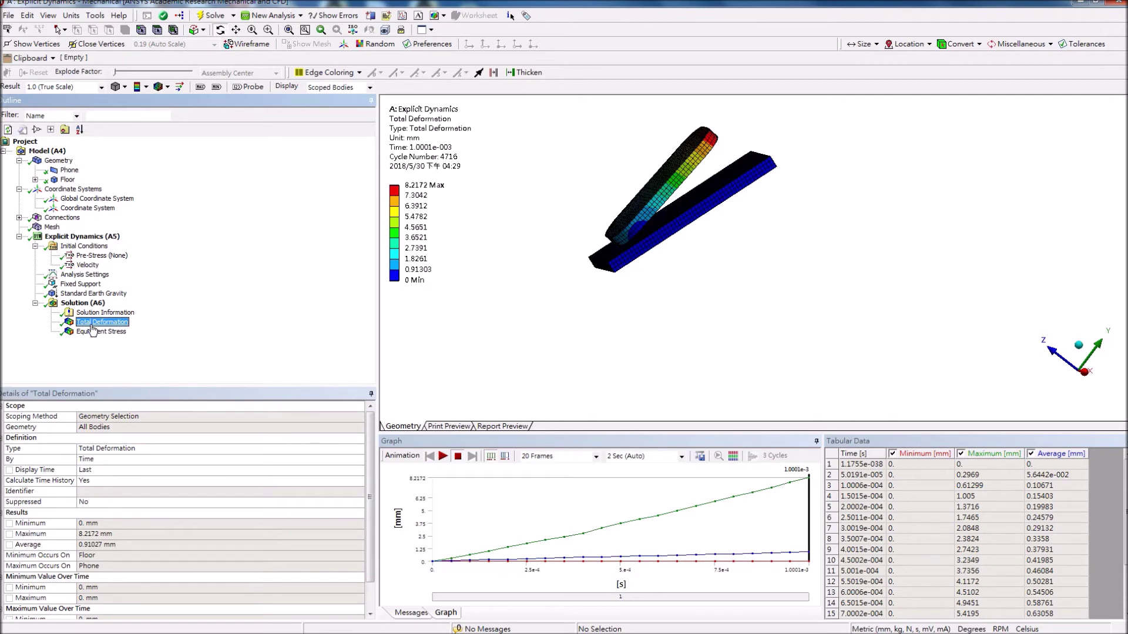
click(441, 458)
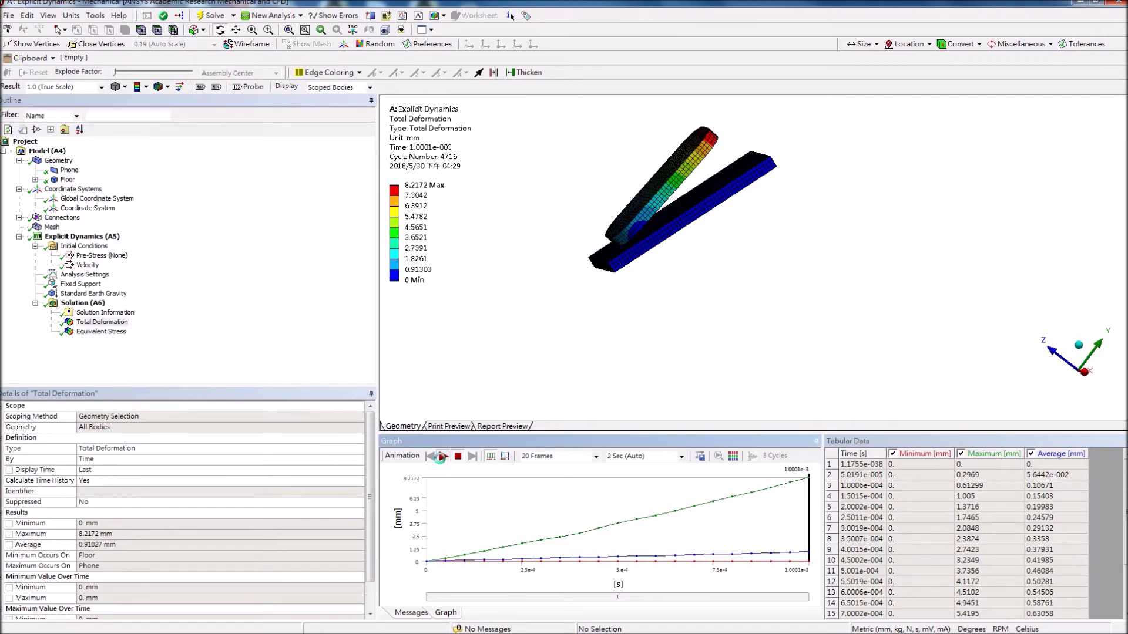
click(93, 274)
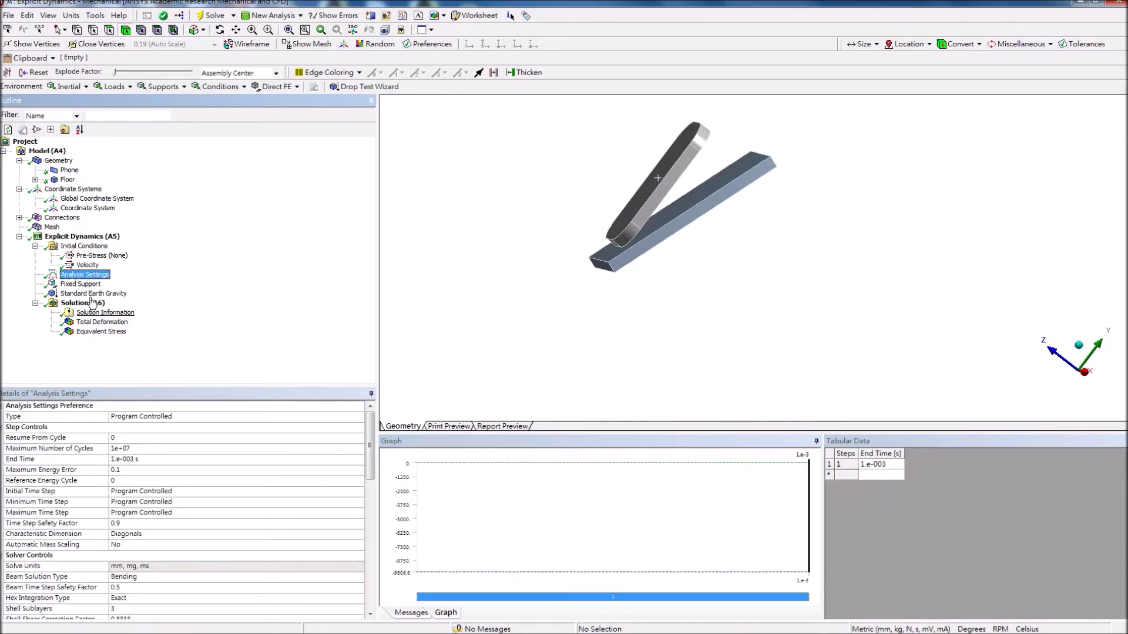
Set Resume From Cycle to 4716 and extend the End Time to 0.01 s.
click(144, 438)
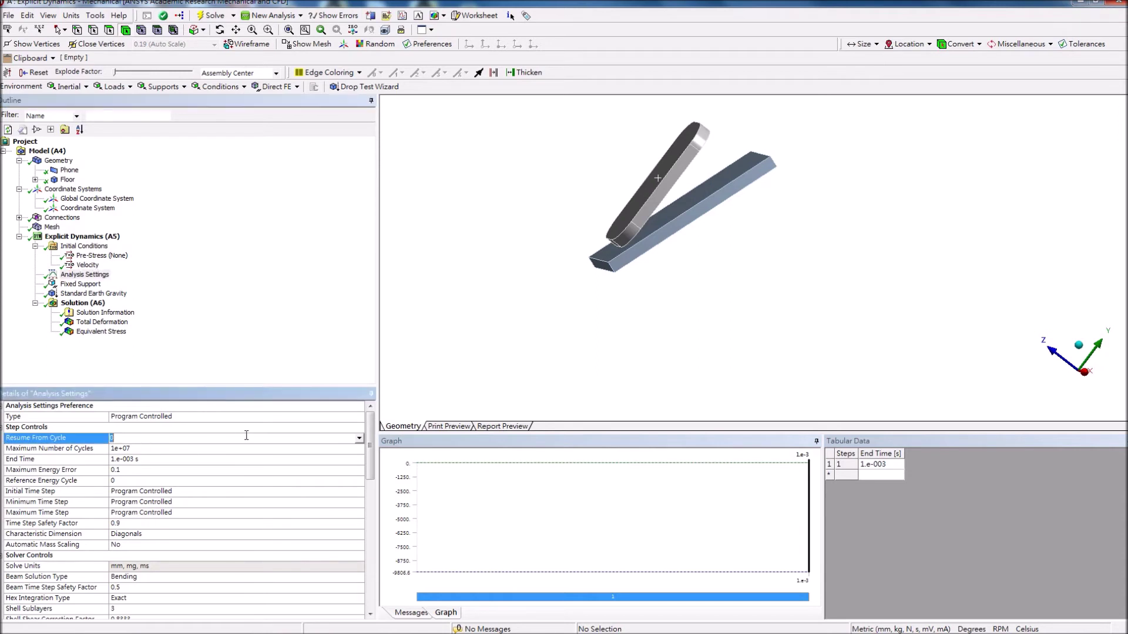
click(359, 438)
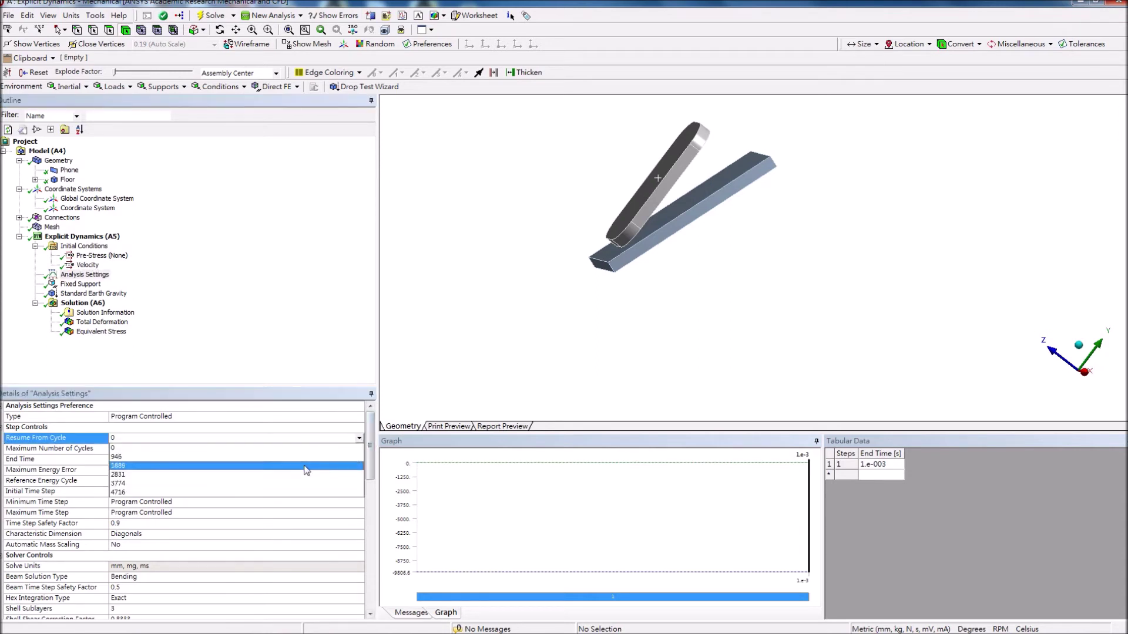
click(244, 492)
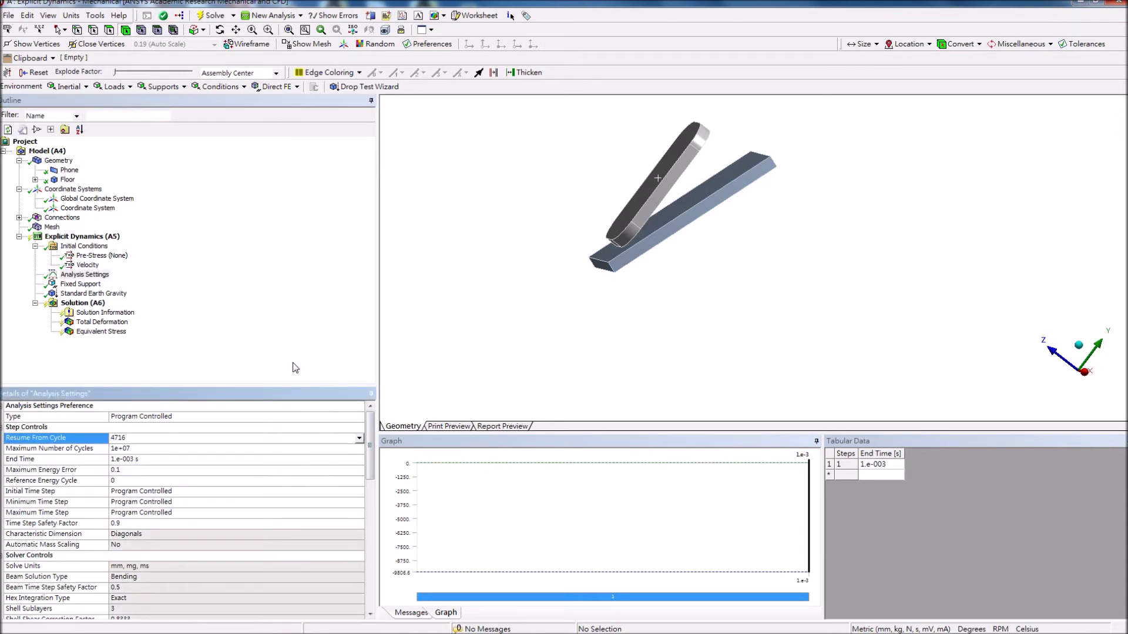
click(151, 462)
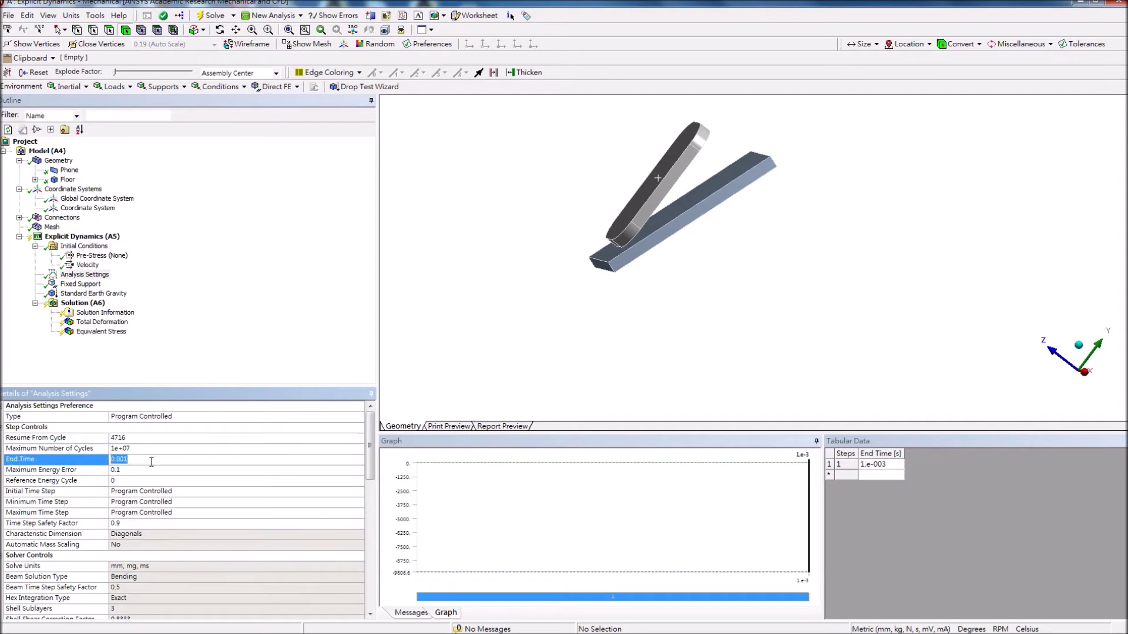
text(0.01)
click(216, 375)
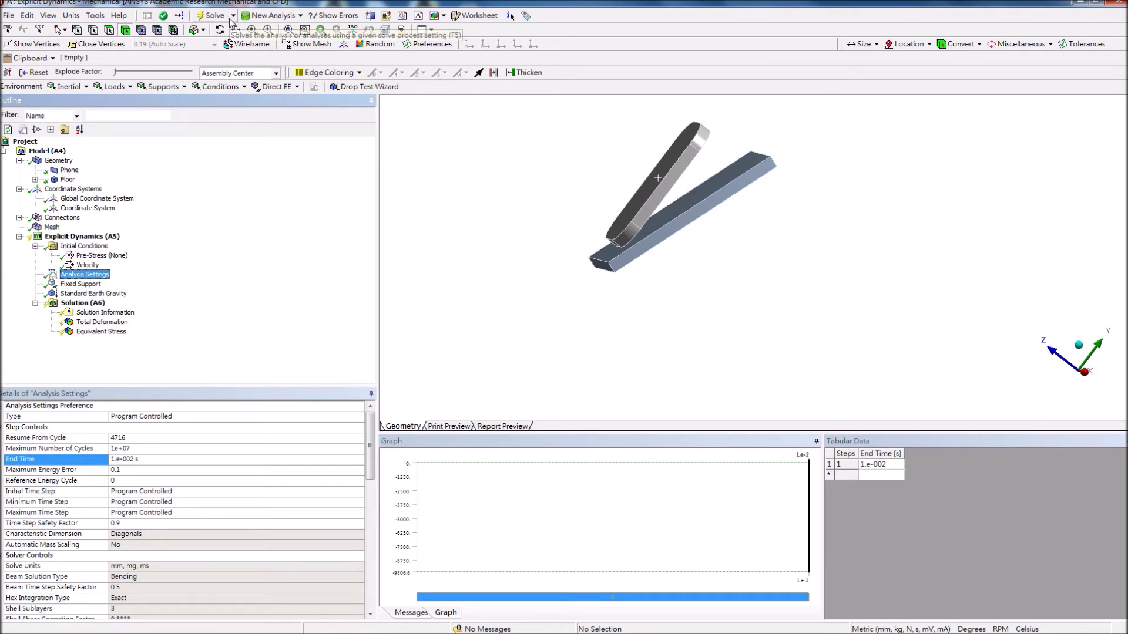
Re-solve the explicit run from cycle 4716 to the 0.01 s end time.
click(214, 16)
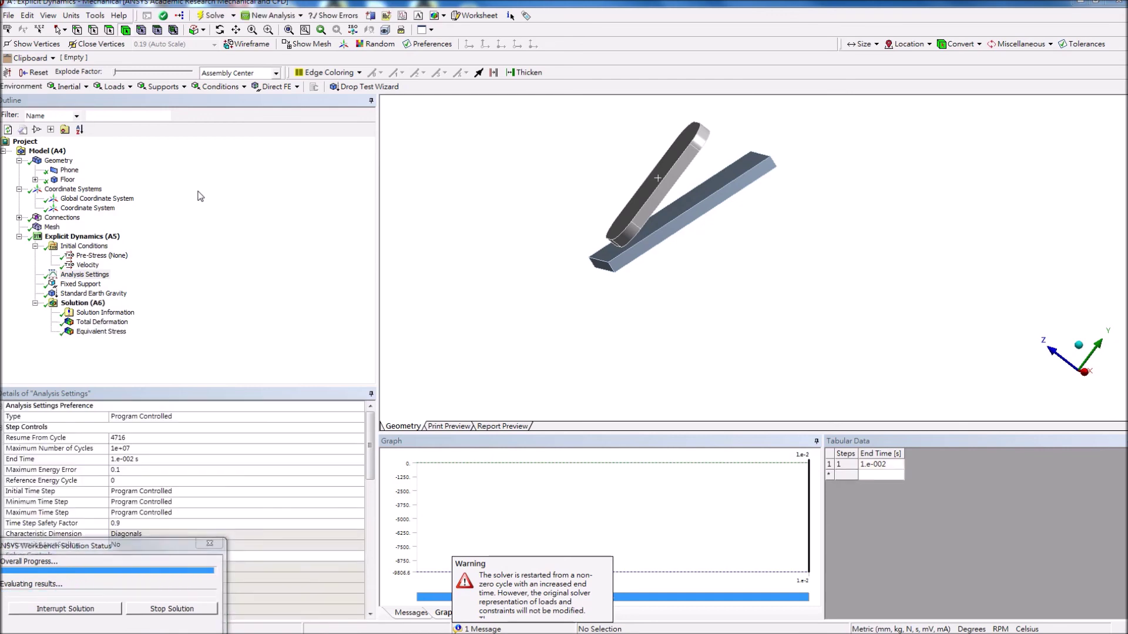
Review the re-solved Total Deformation, Equivalent Stress and Solution Information output.
click(103, 322)
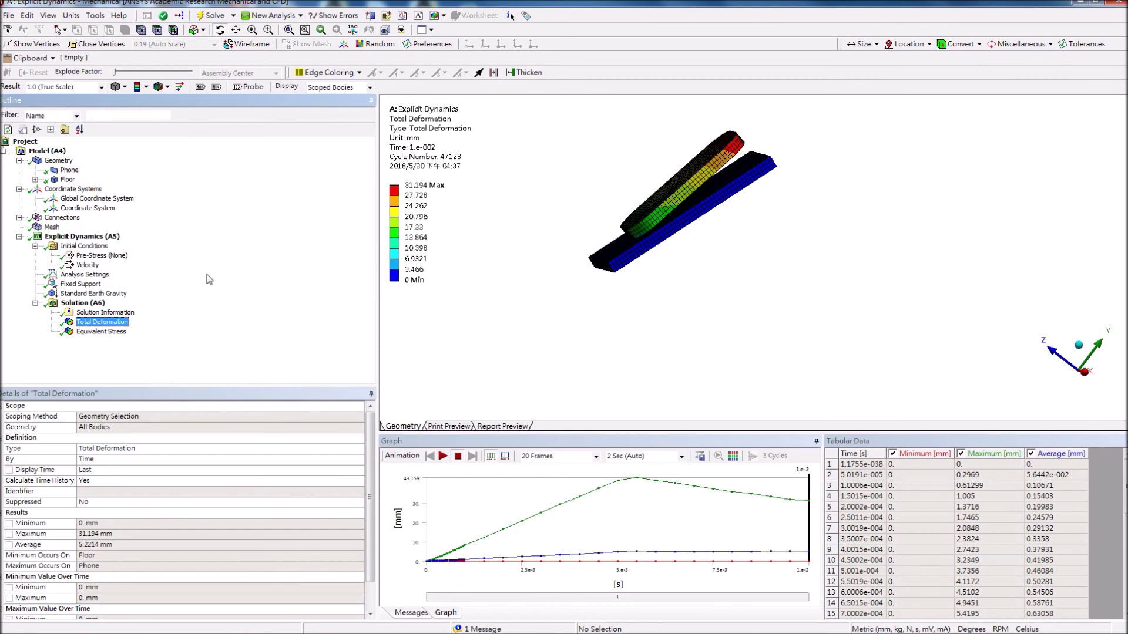
click(104, 333)
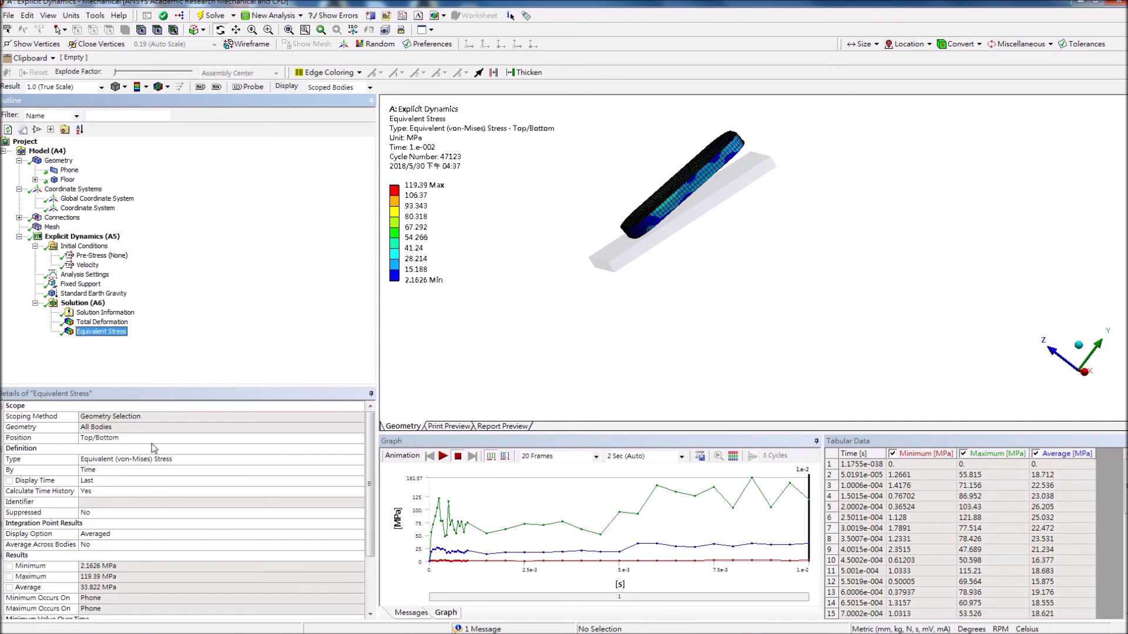
click(87, 304)
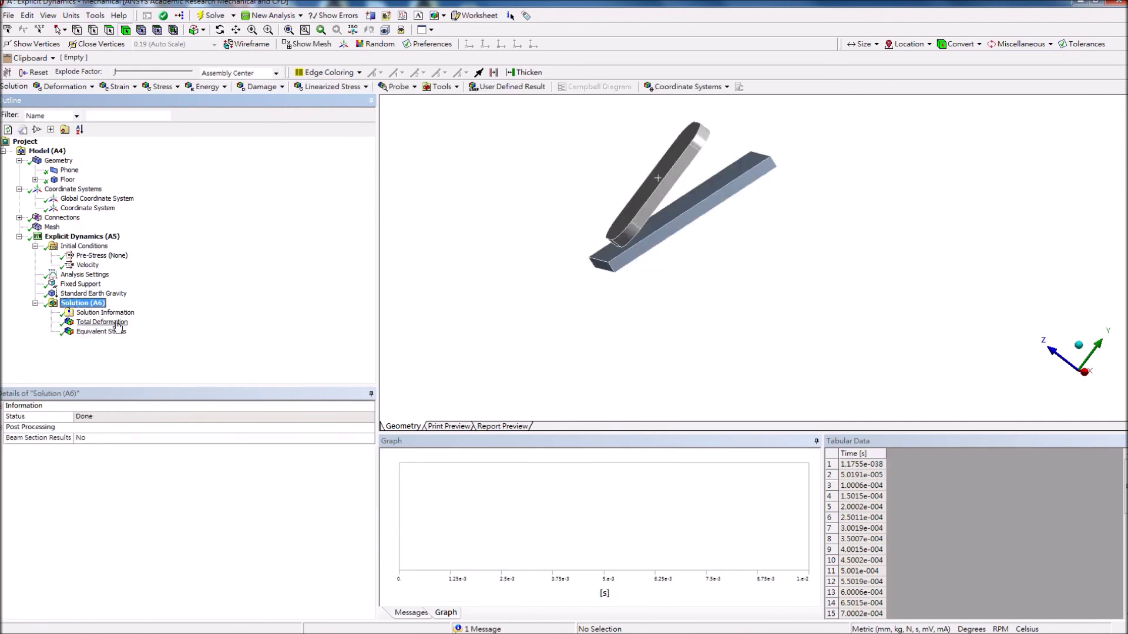
click(119, 322)
click(117, 314)
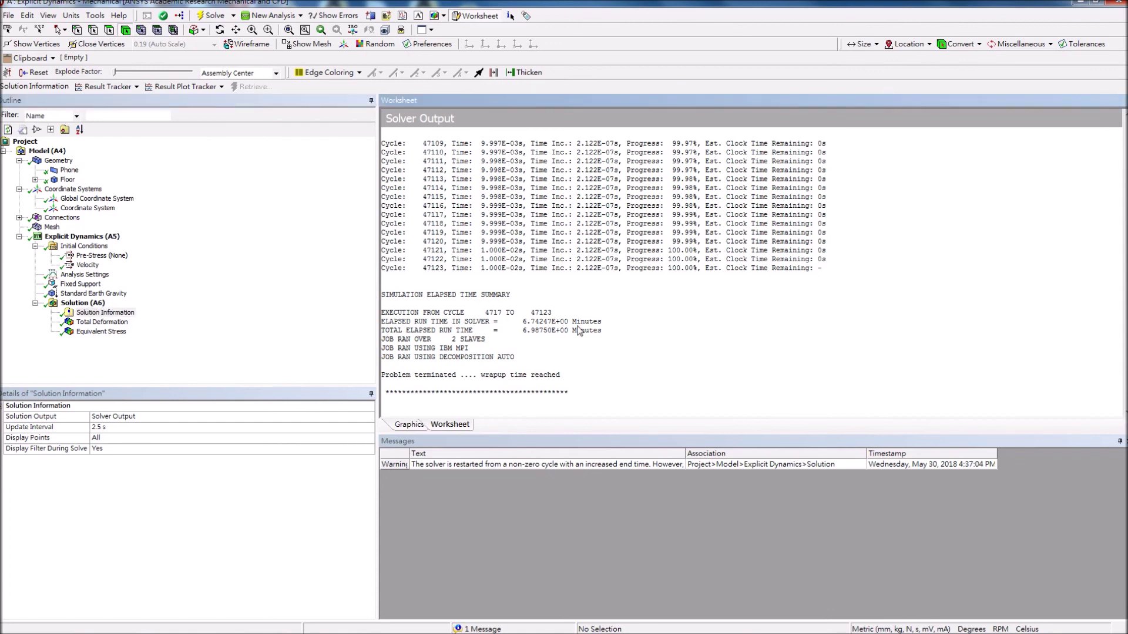
click(82, 322)
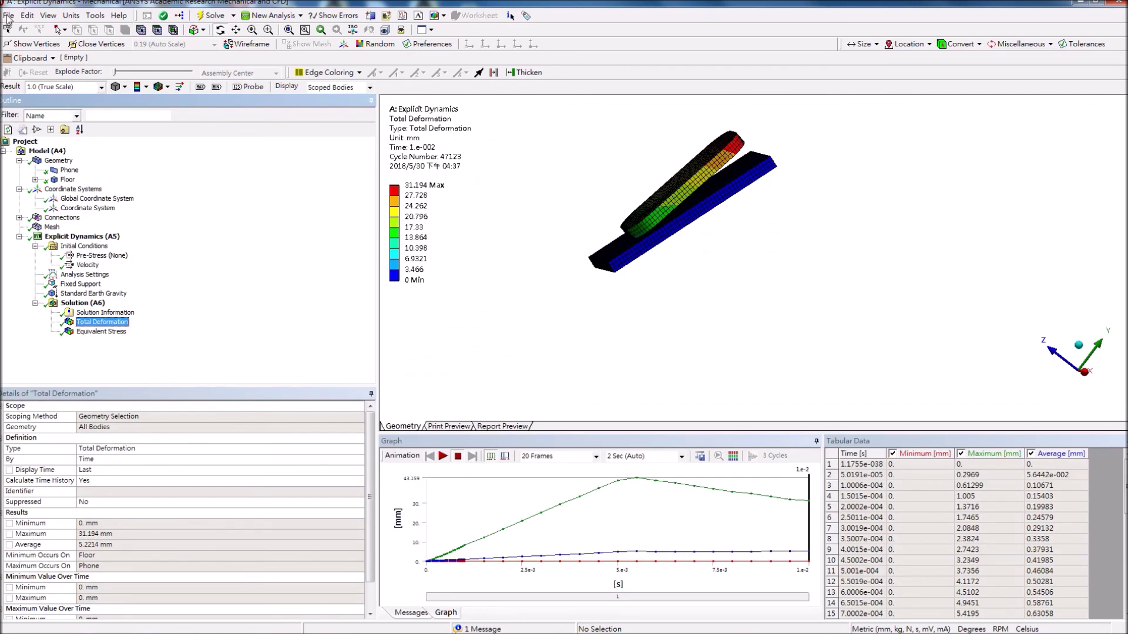
Return to the Workbench project window and exit Workbench.
click(9, 16)
click(376, 200)
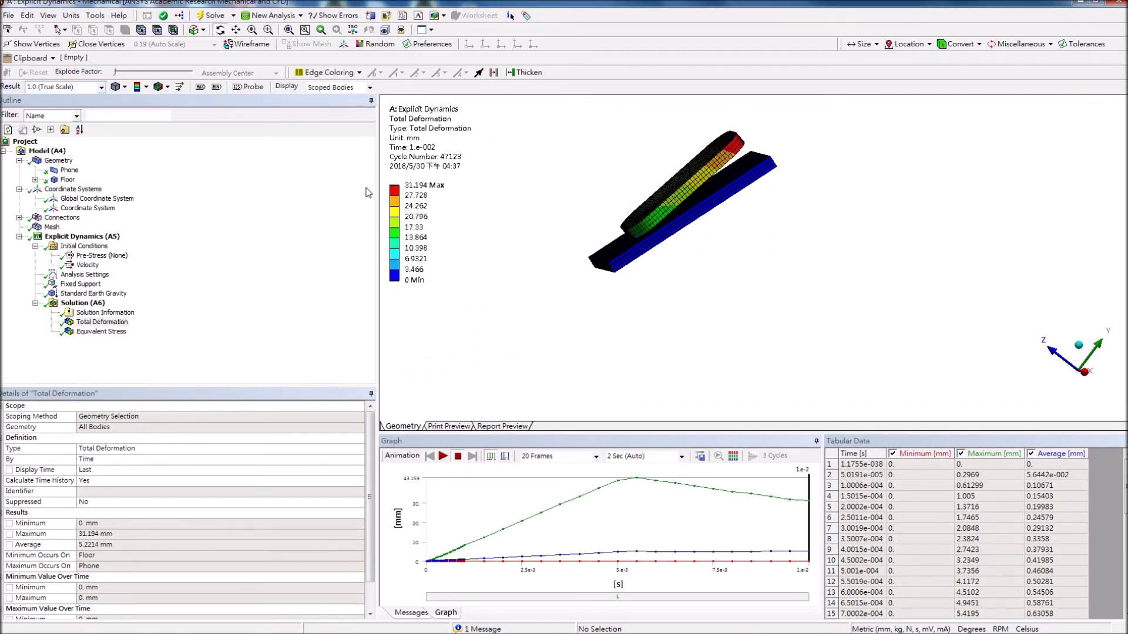
key(alt+Tab)
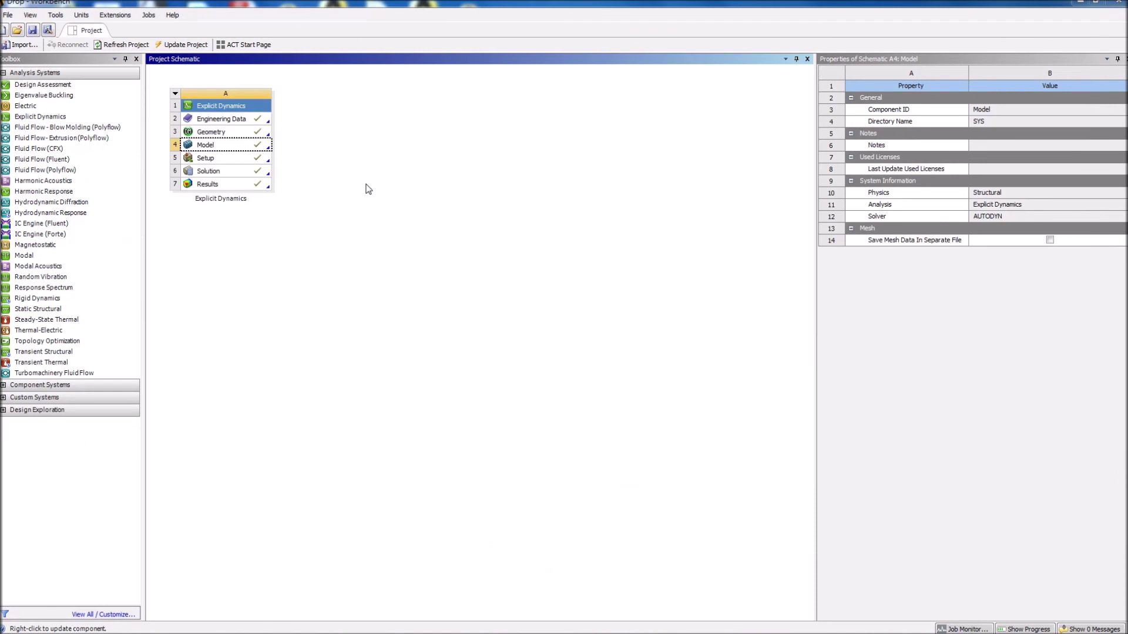
click(8, 15)
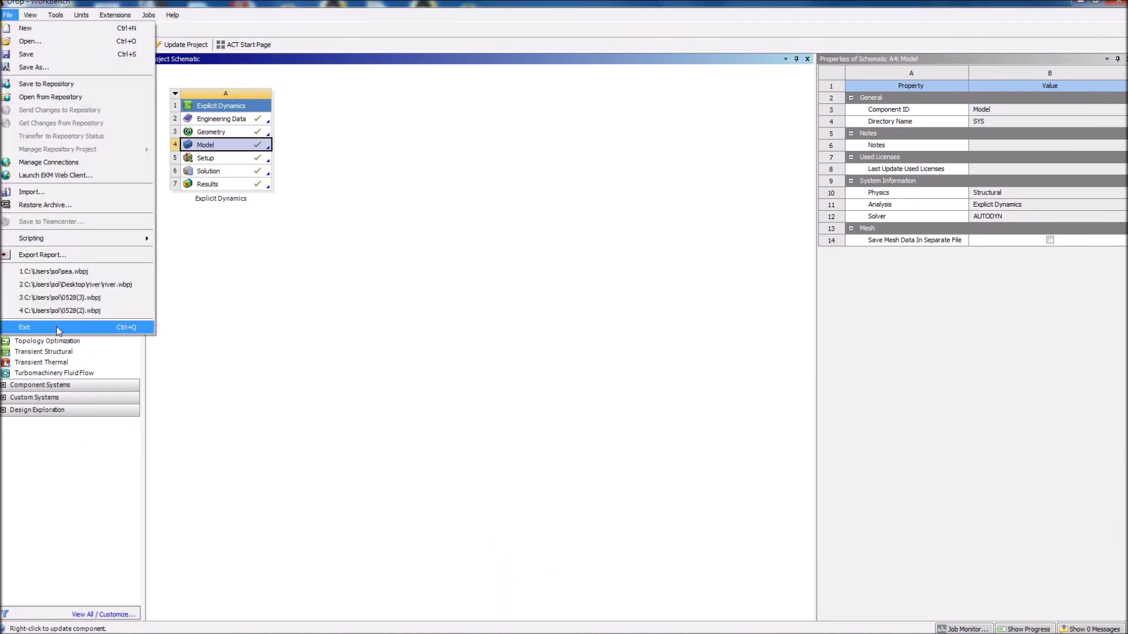